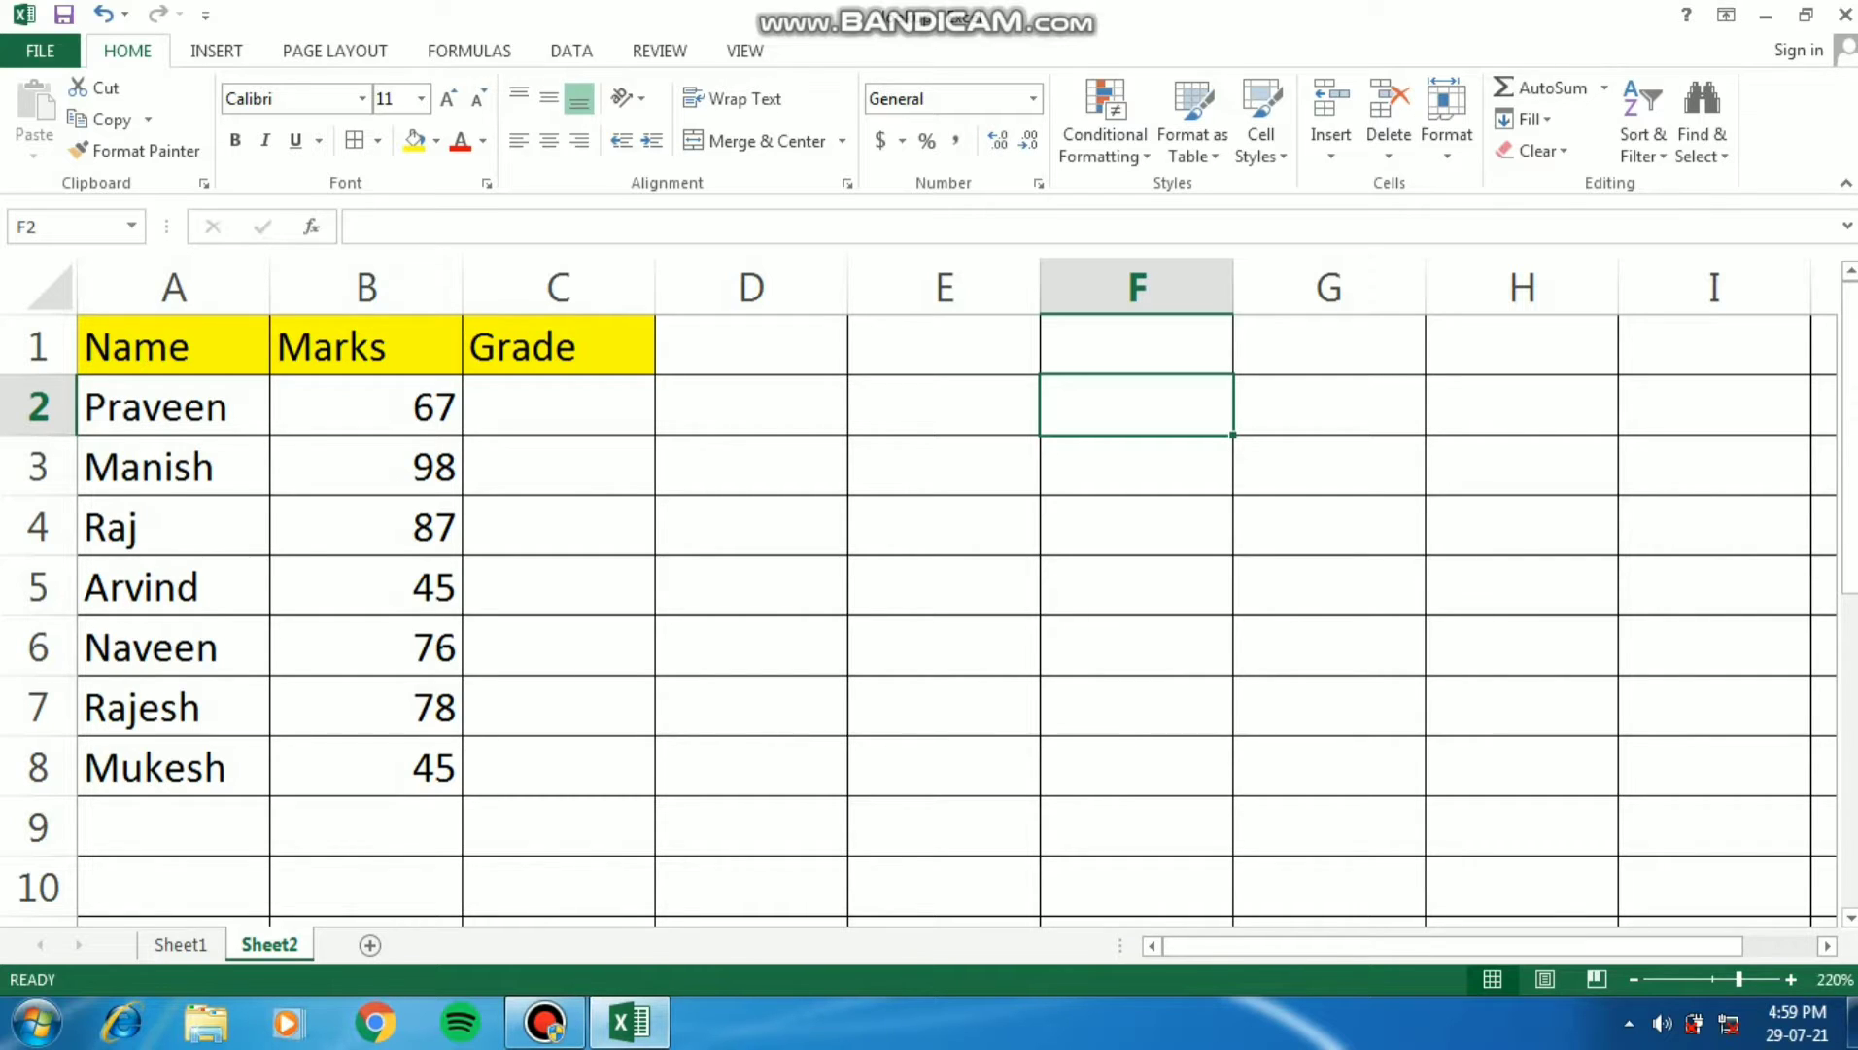
- Examine the Name, Marks and Grade columns of the student table on Sheet2
{"action": "key", "text": "Left"}
{"action": "key", "text": "Left"}
{"action": "key", "text": "Left"}
{"action": "key", "text": "Left"}
{"action": "key", "text": "Left"}
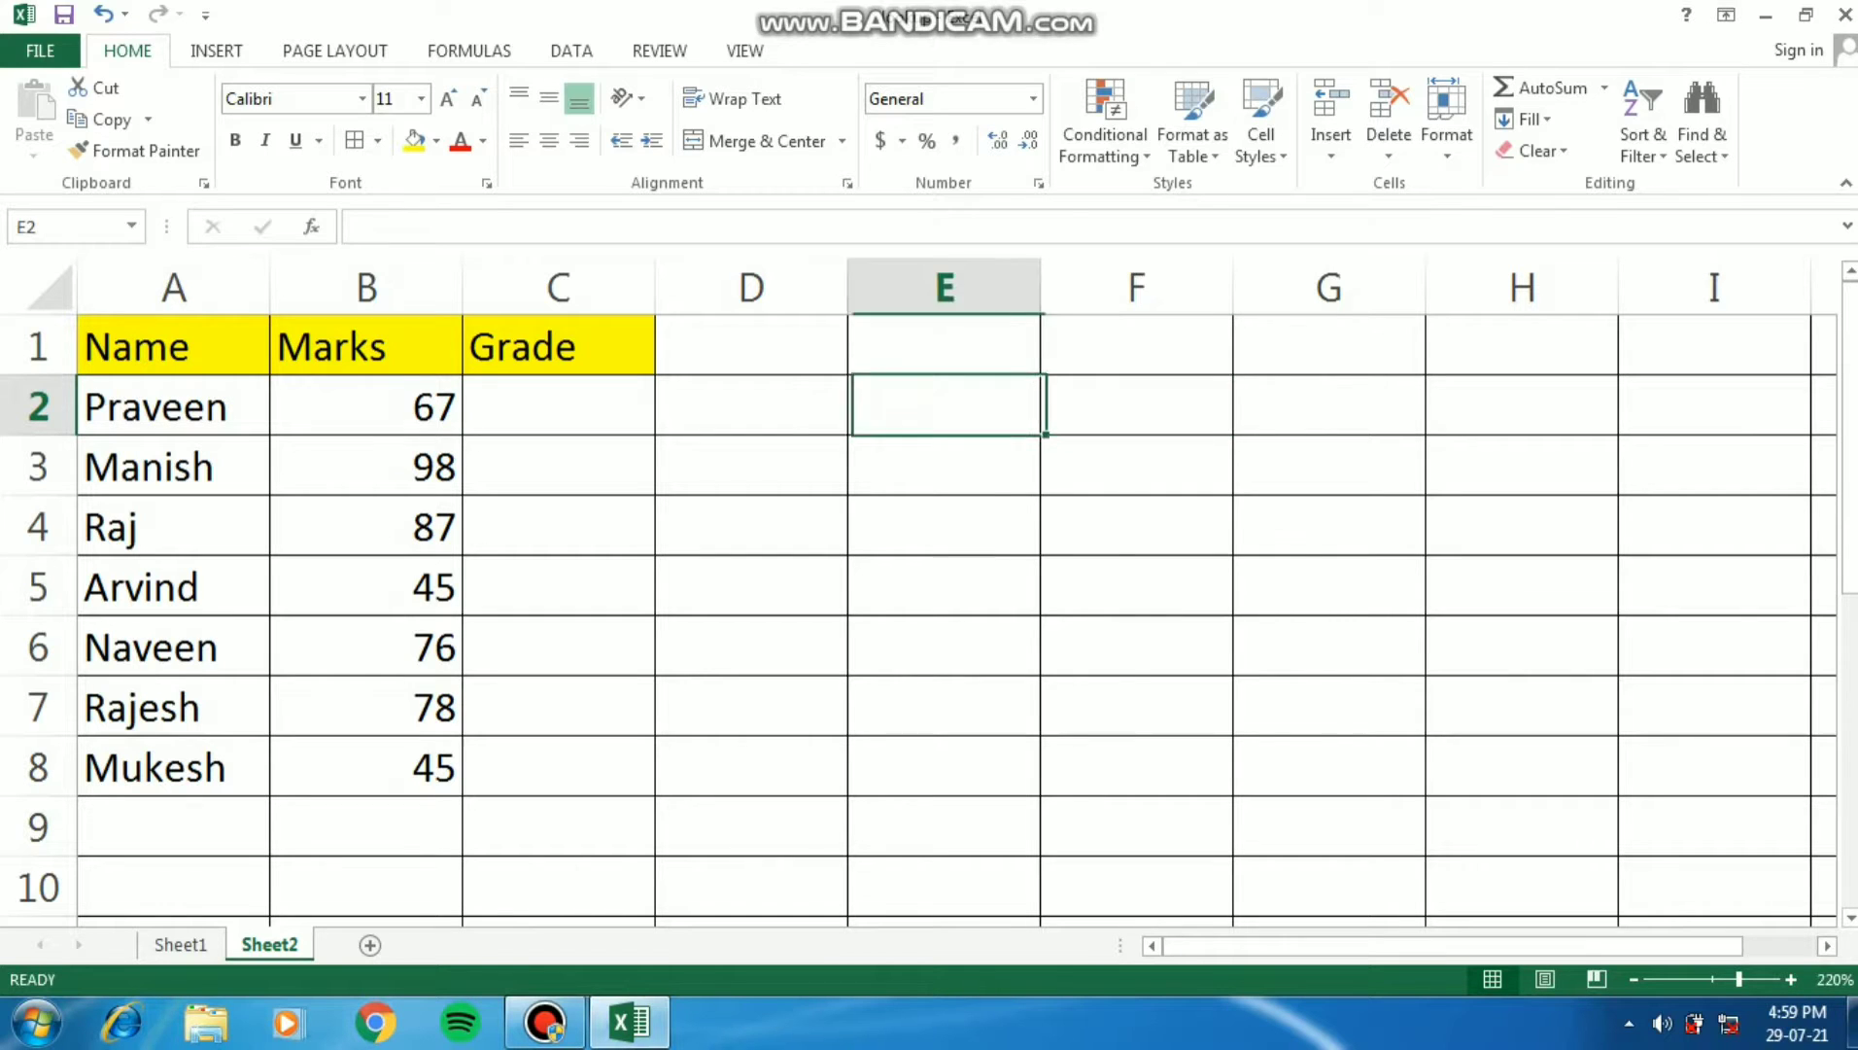
{"action": "key", "text": "Up"}
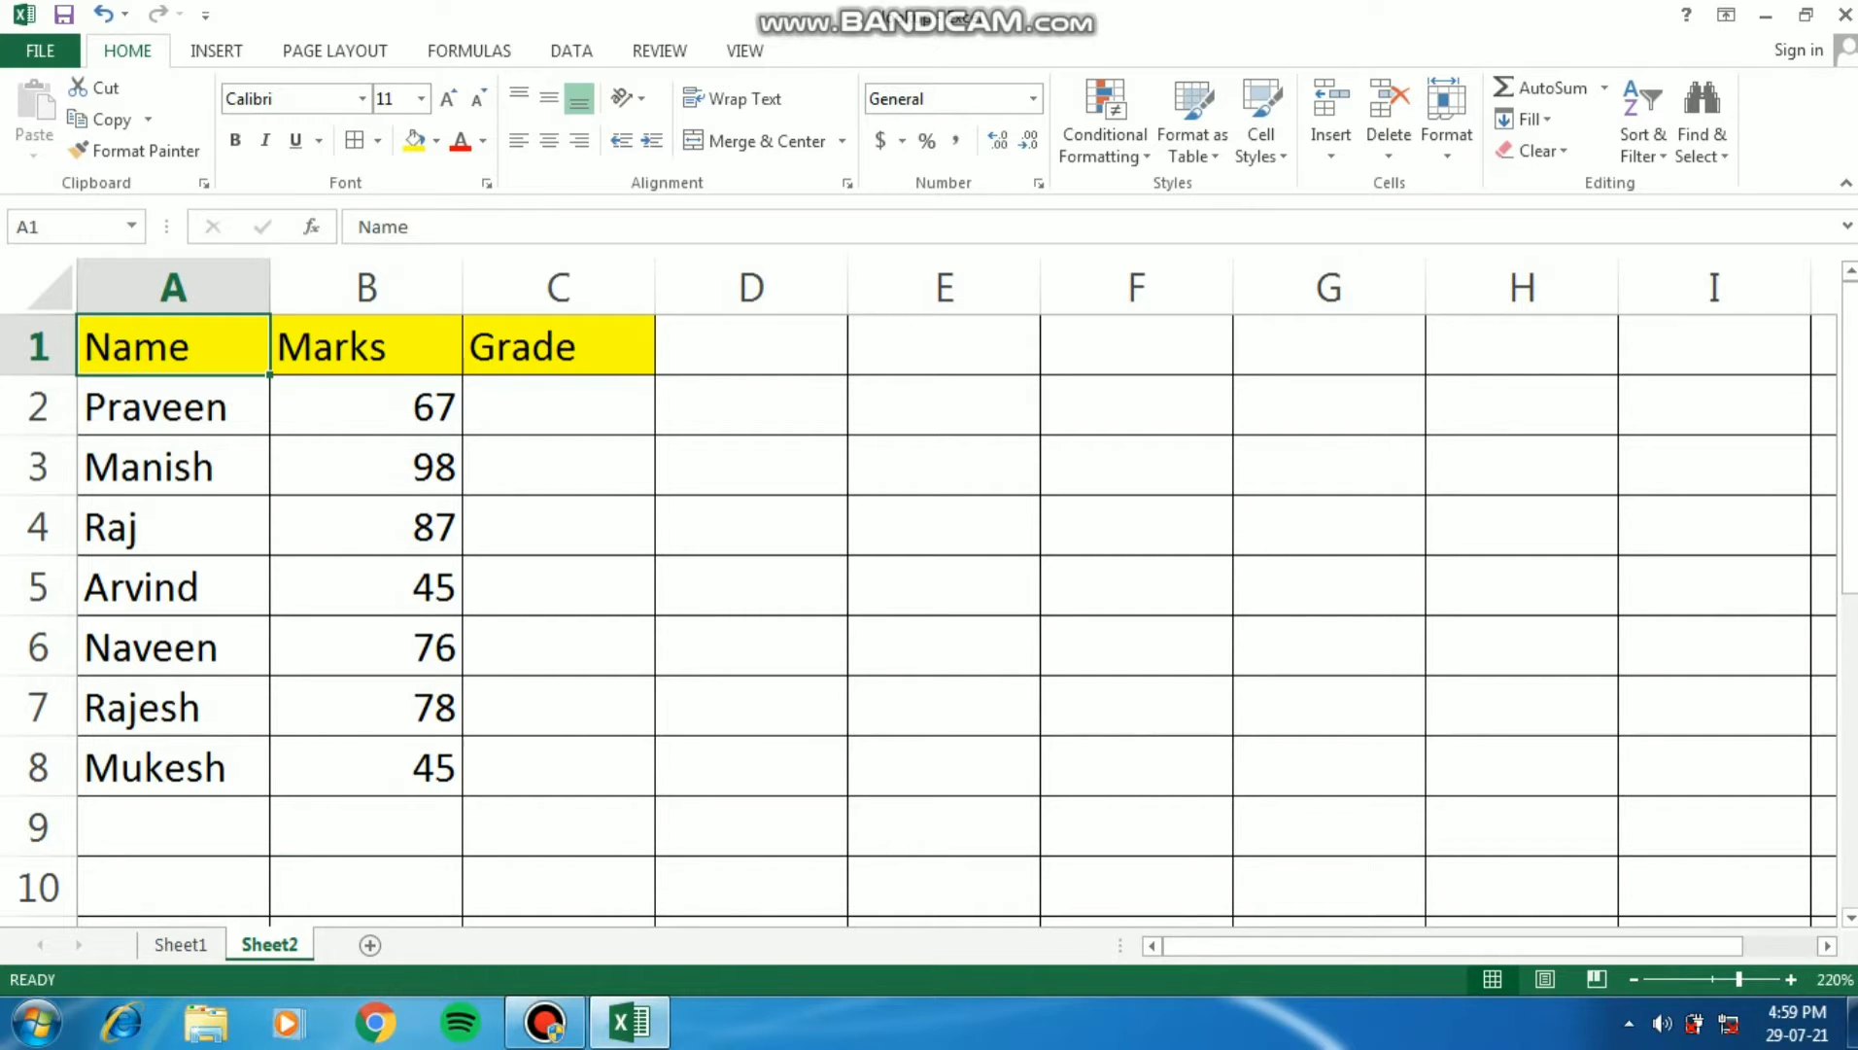
{"action": "key", "text": "Down"}
{"action": "key", "text": "Down"}
{"action": "key", "text": "Down"}
{"action": "key", "text": "Down"}
{"action": "key", "text": "Right"}
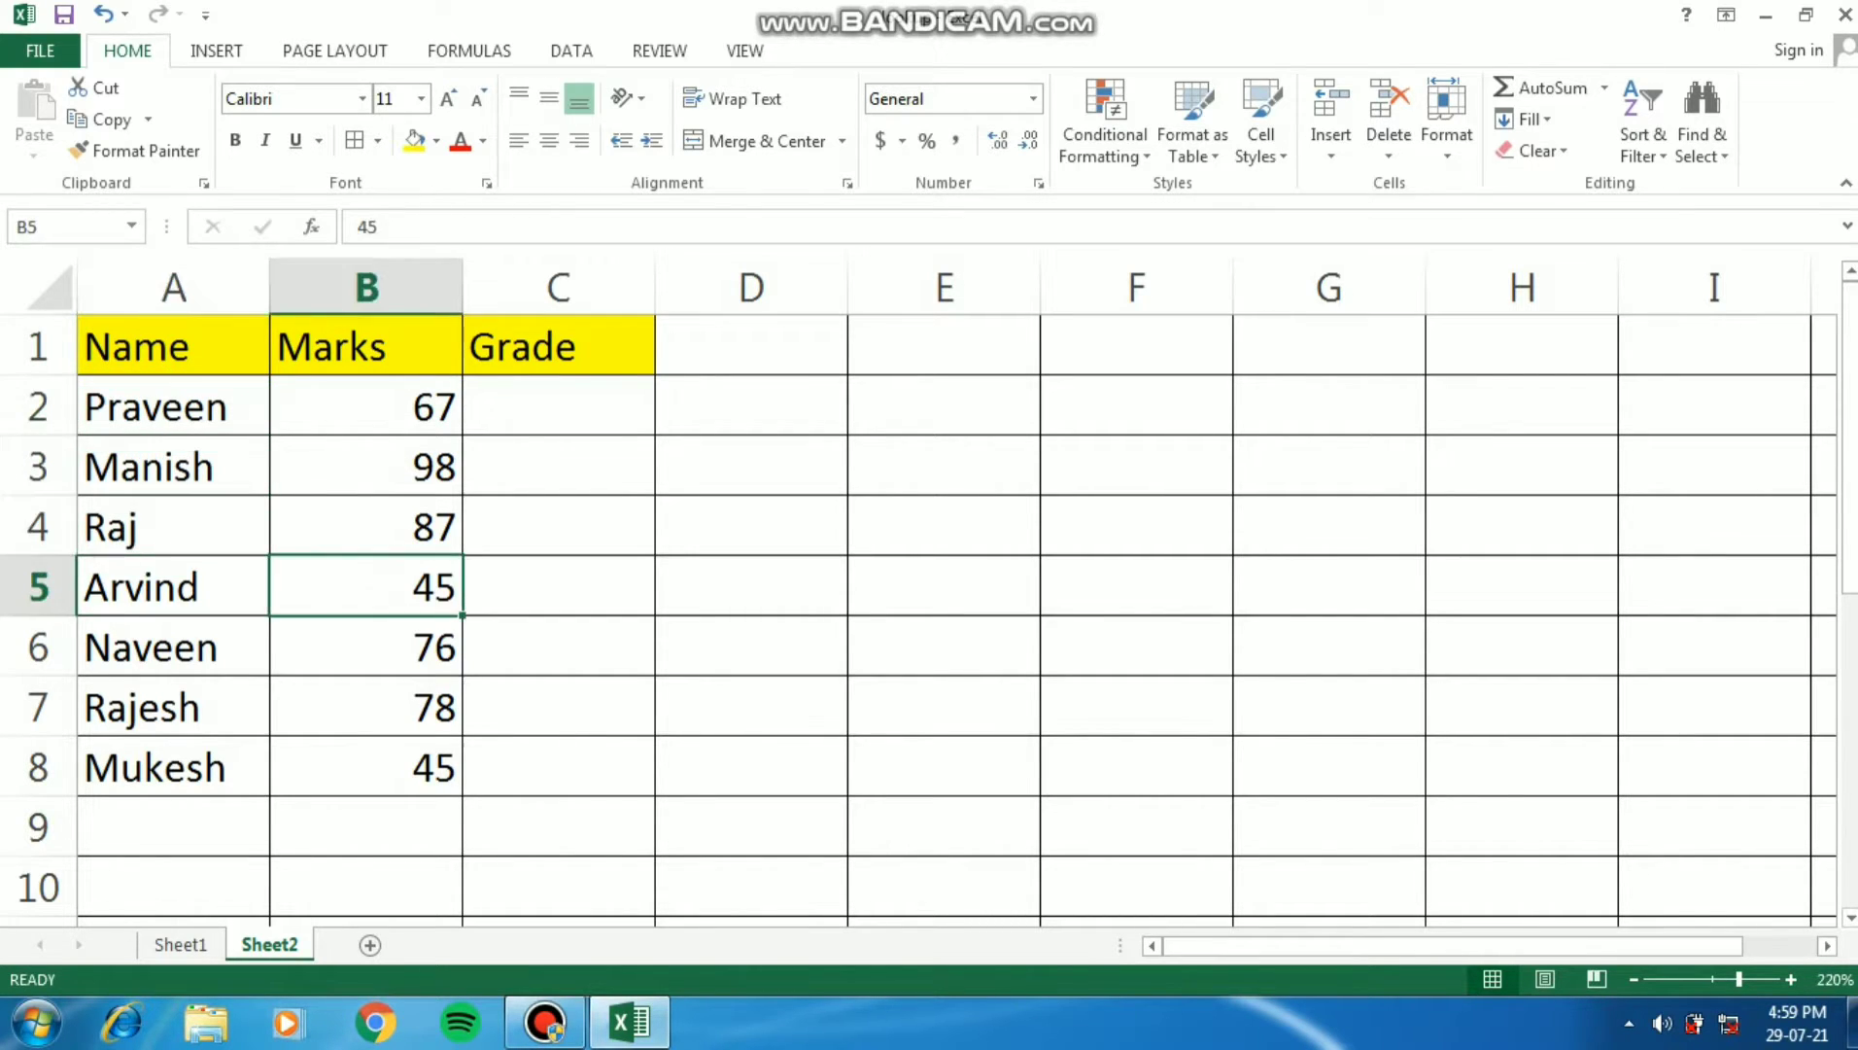
{"action": "key", "text": "Up"}
{"action": "key", "text": "Up"}
{"action": "key", "text": "Up"}
{"action": "key", "text": "Right"}
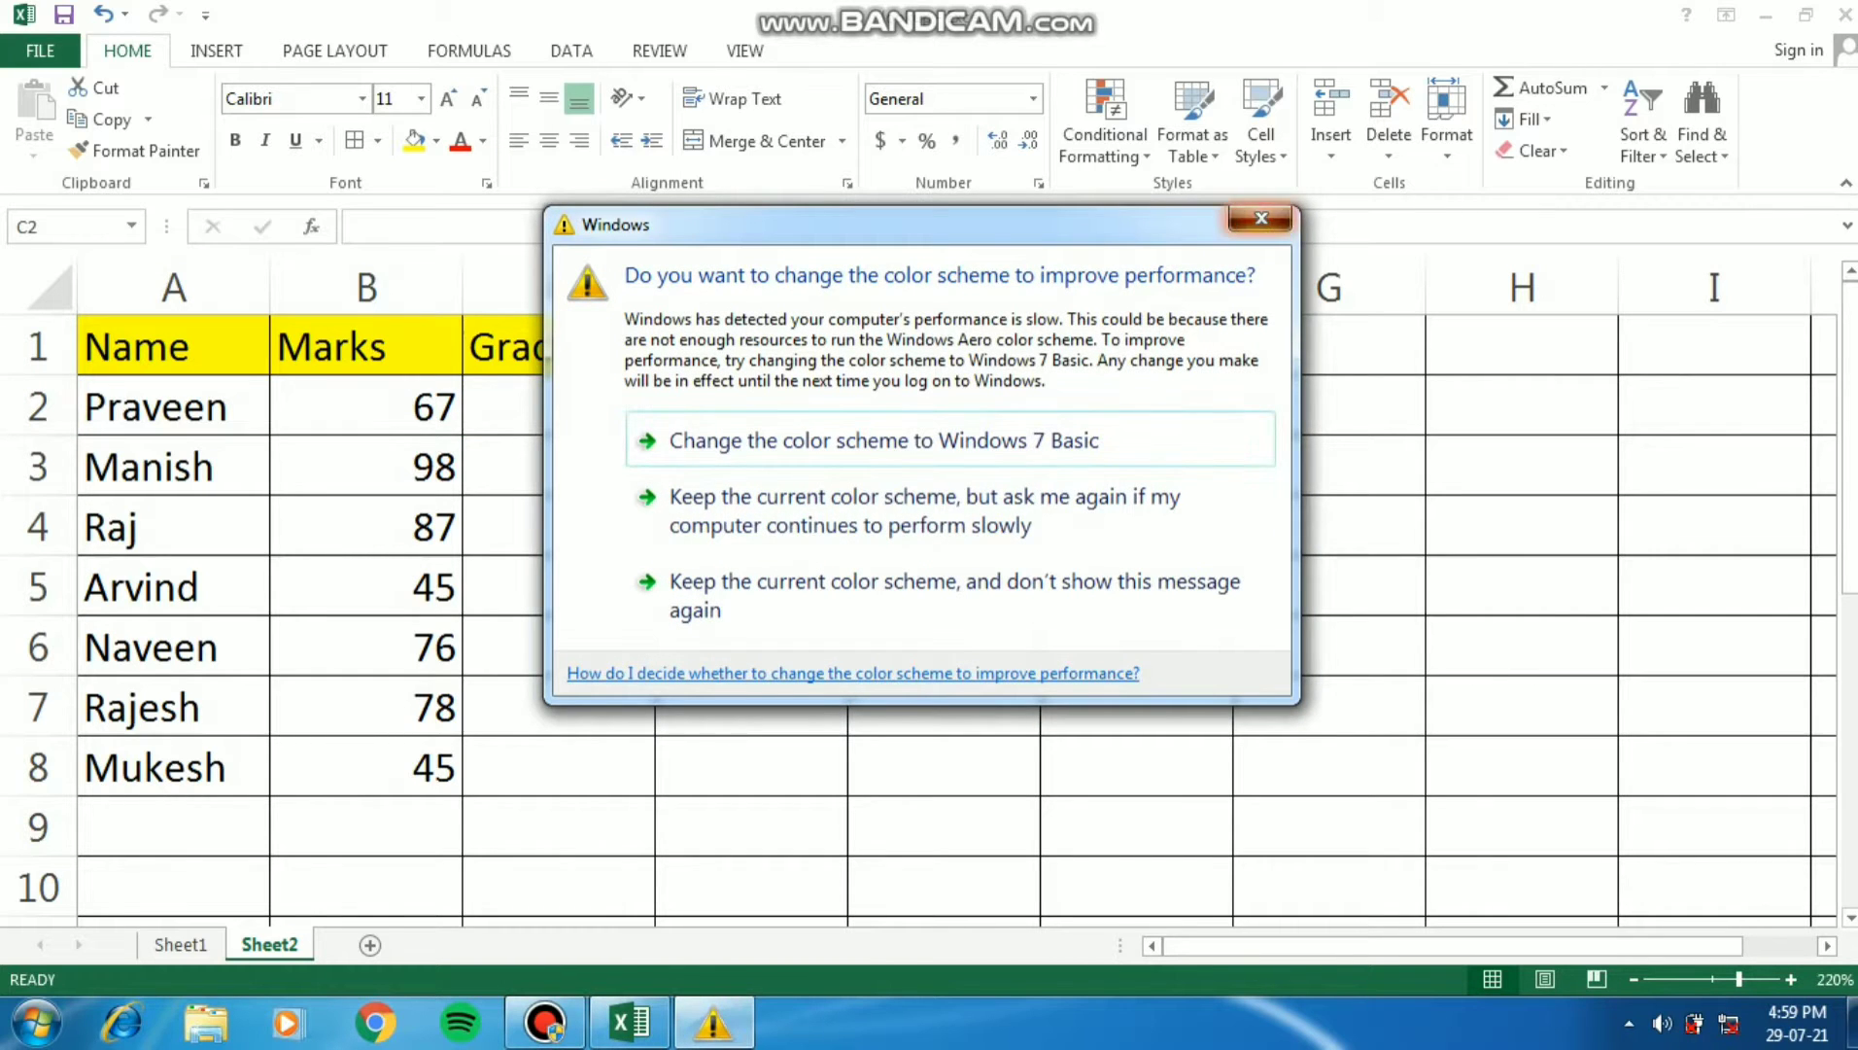
- Dismiss the Windows color scheme prompt without choosing an option and select the first student's empty Grade cell, C2
{"action": "left_click", "coordinate": [1261, 218]}
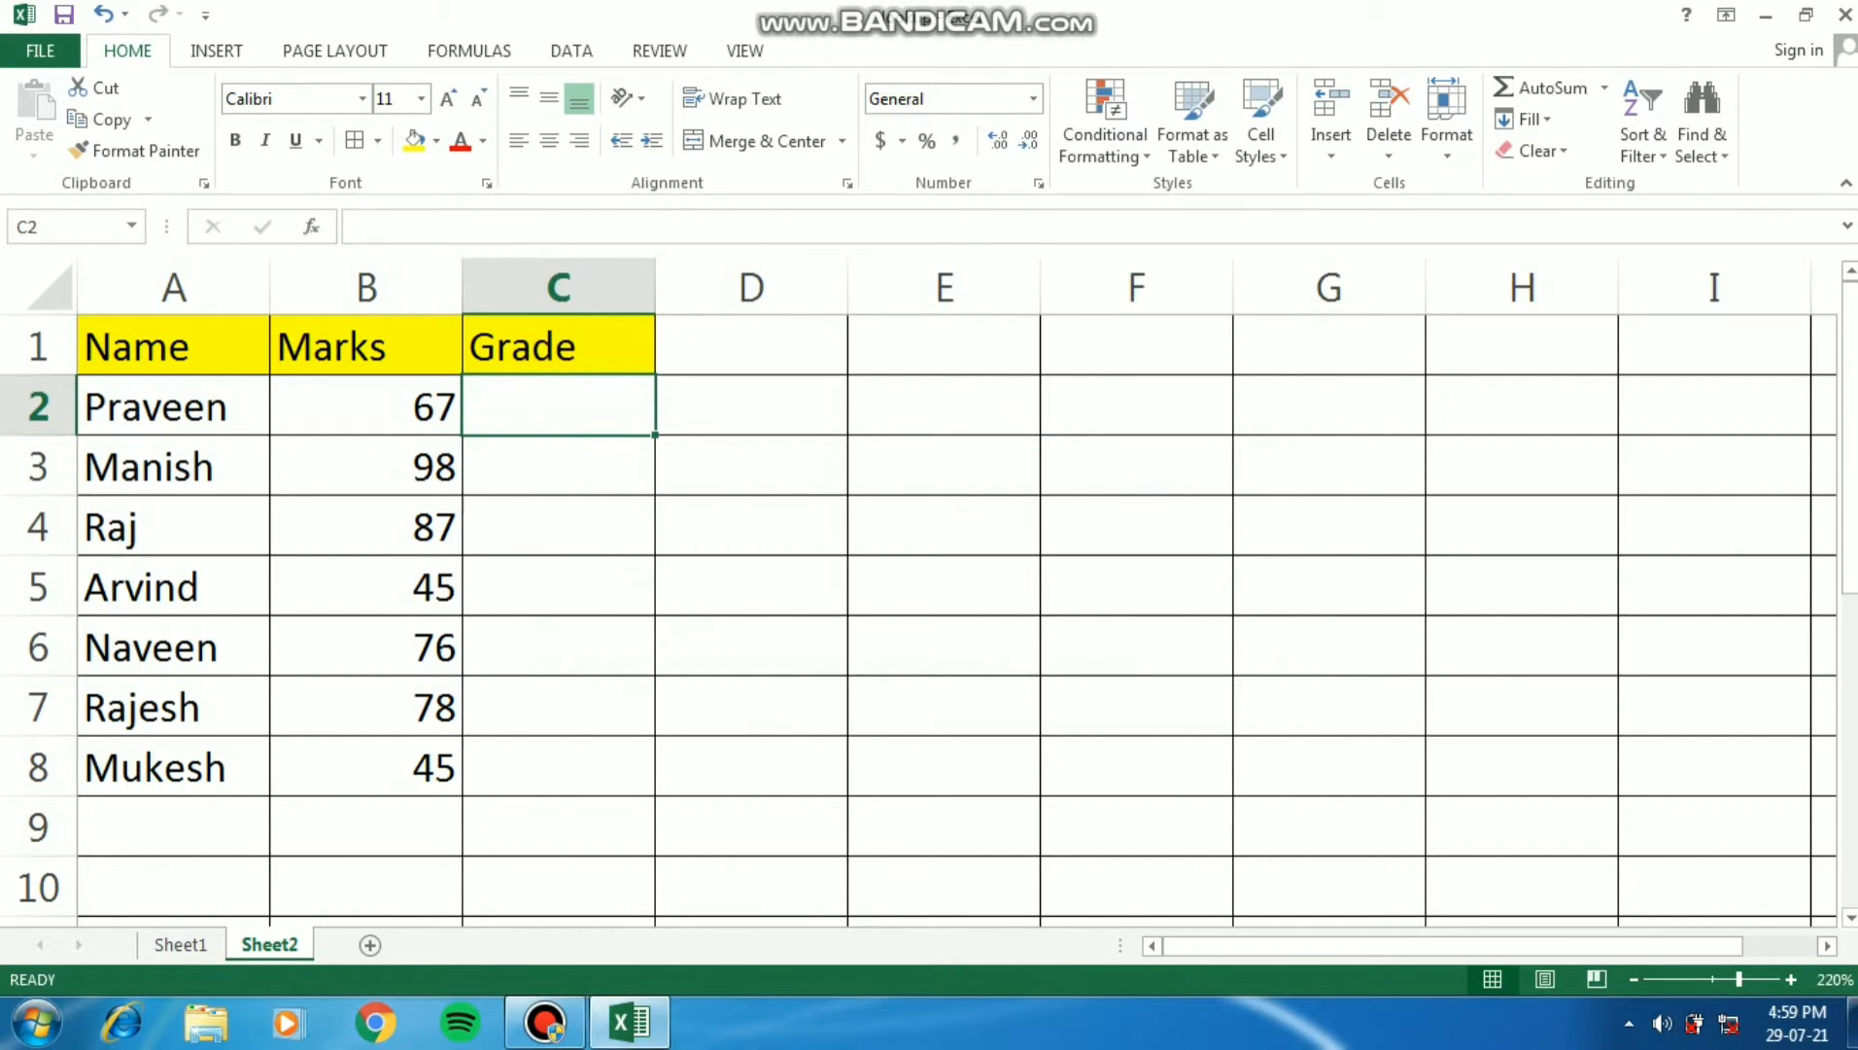
{"action": "key", "text": "Left"}
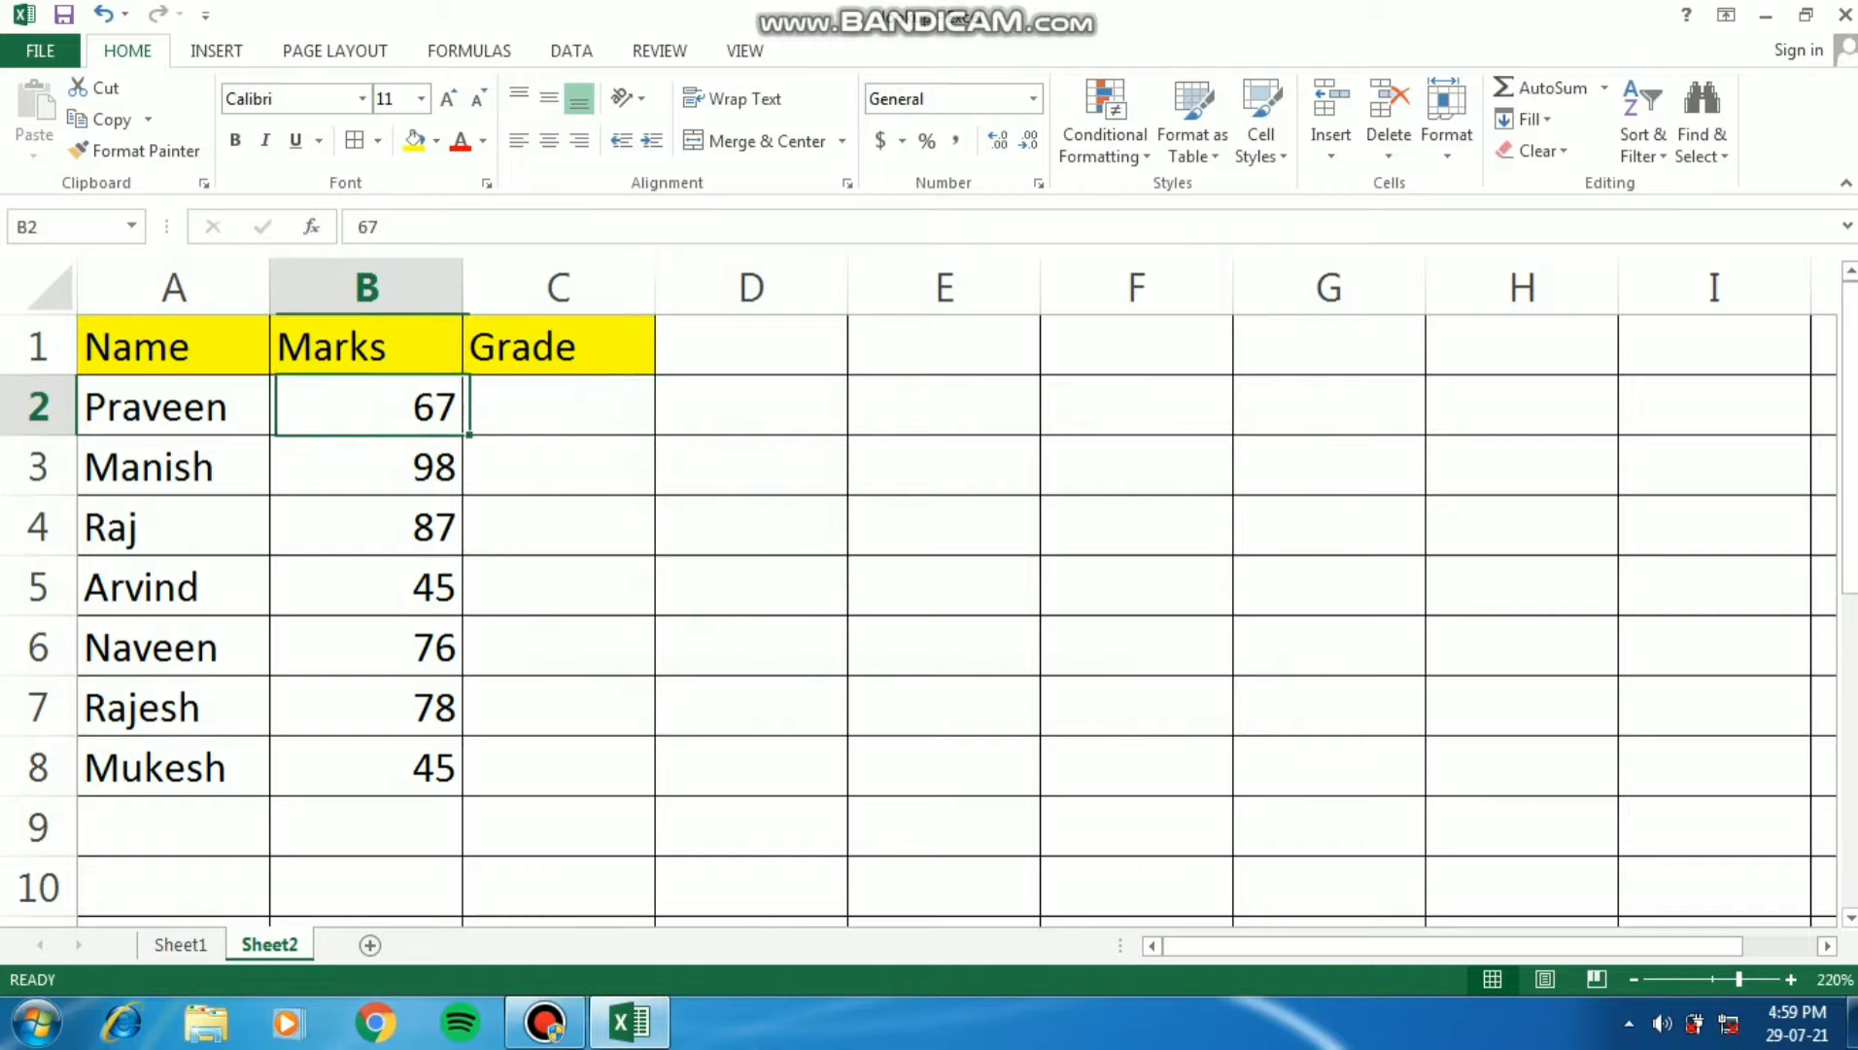
{"action": "key", "text": "Right"}
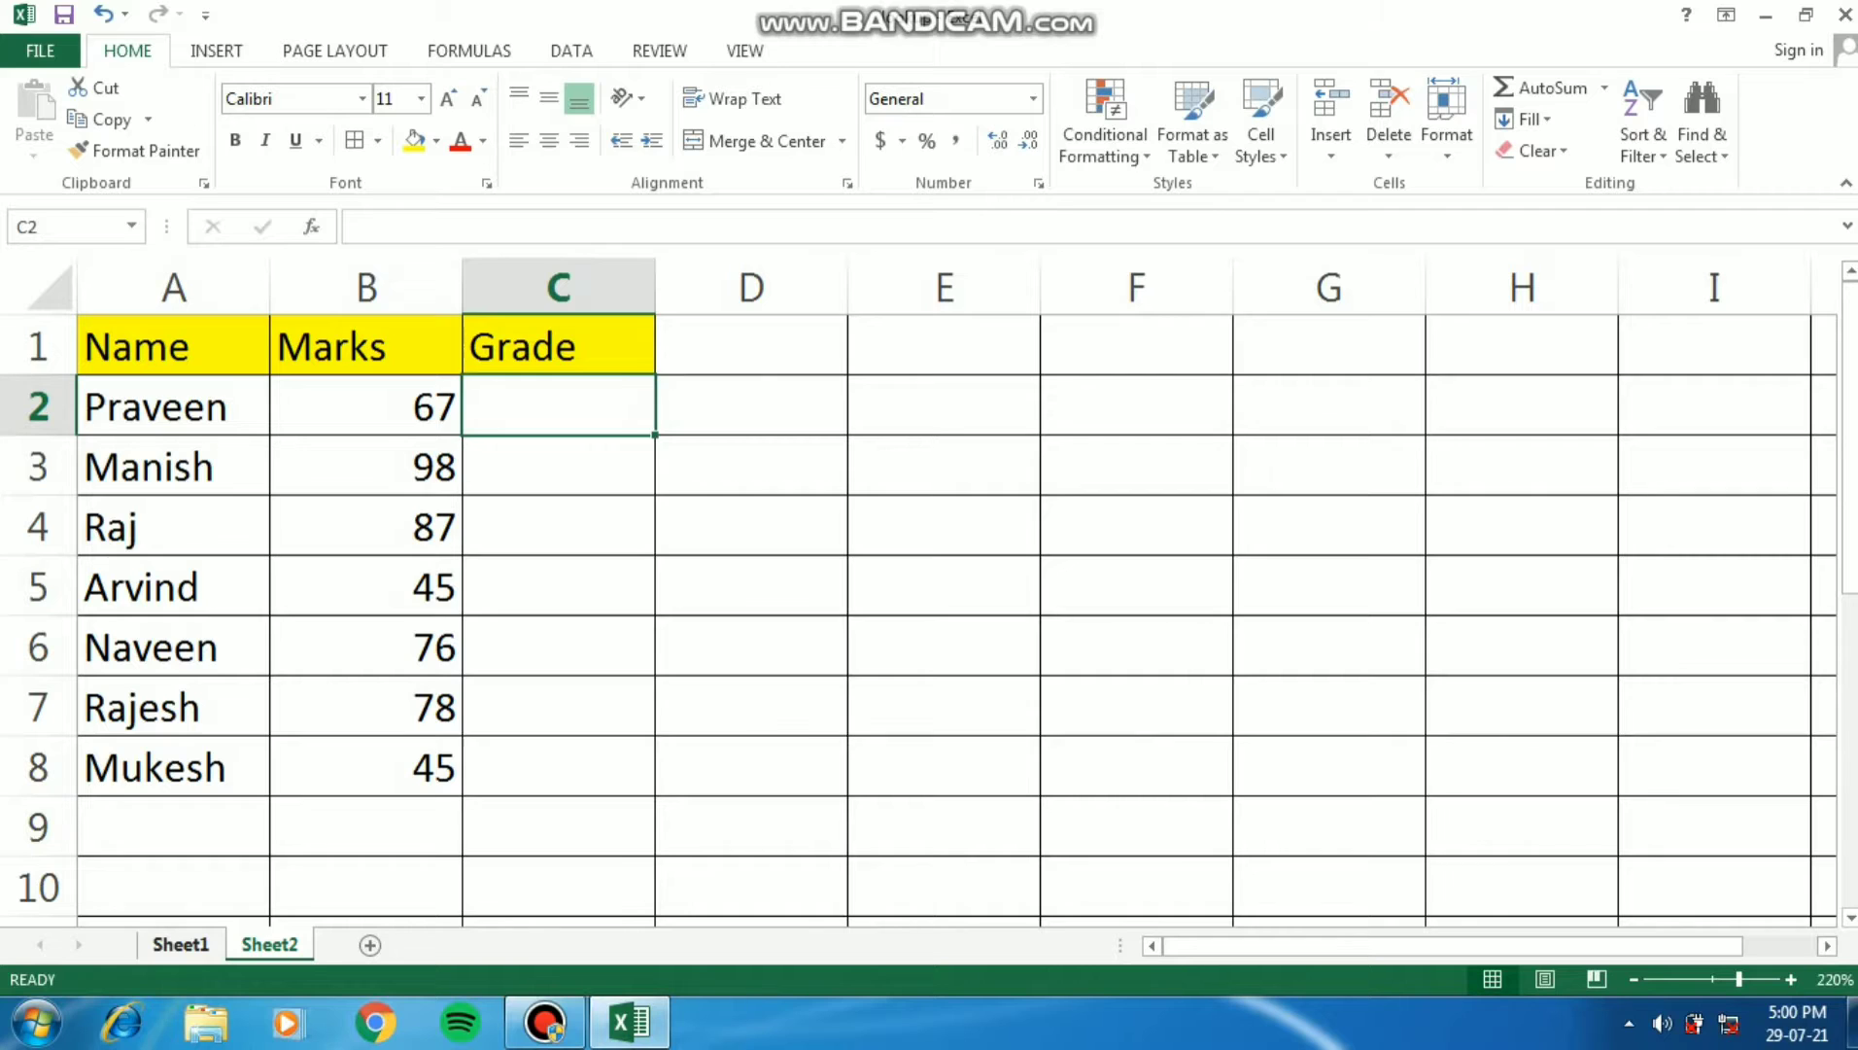
- Examine the marks-to-grade lookup table on Sheet1 row by row, comparing each mark with its grade
{"action": "left_click", "coordinate": [180, 944]}
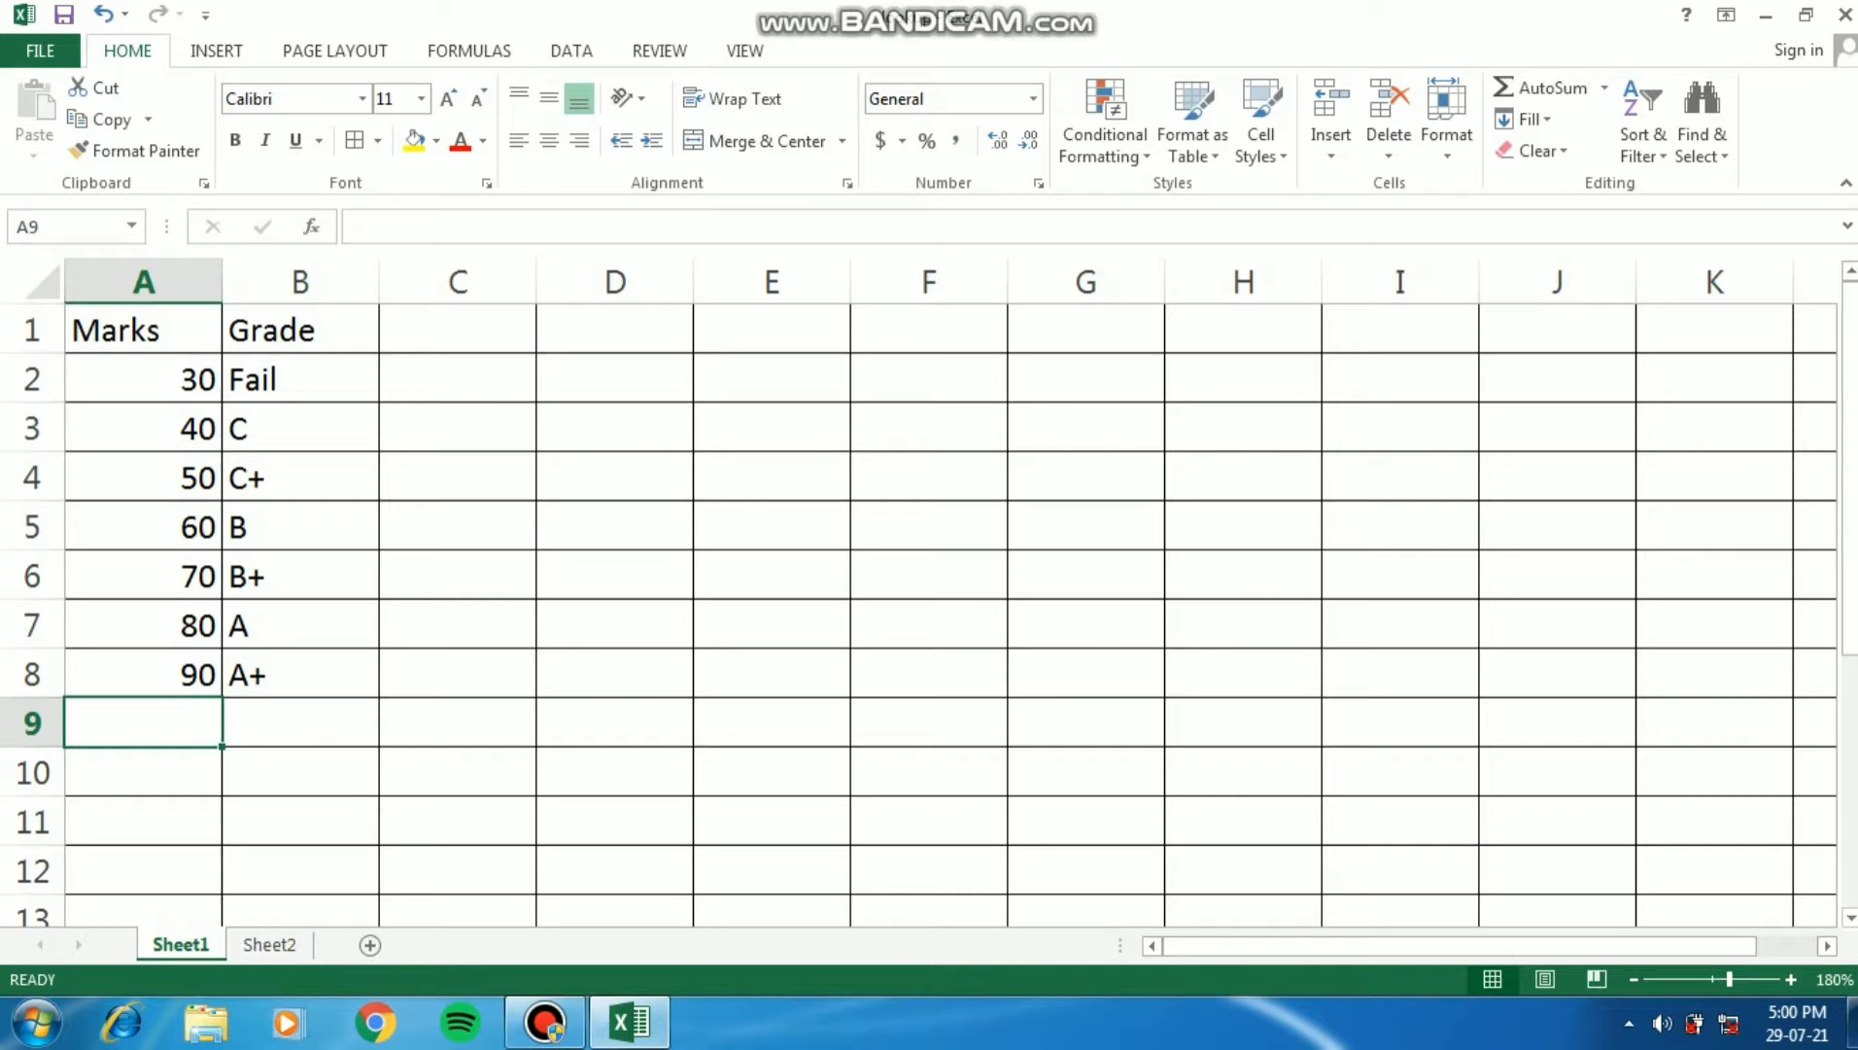
{"action": "left_click", "coordinate": [143, 329]}
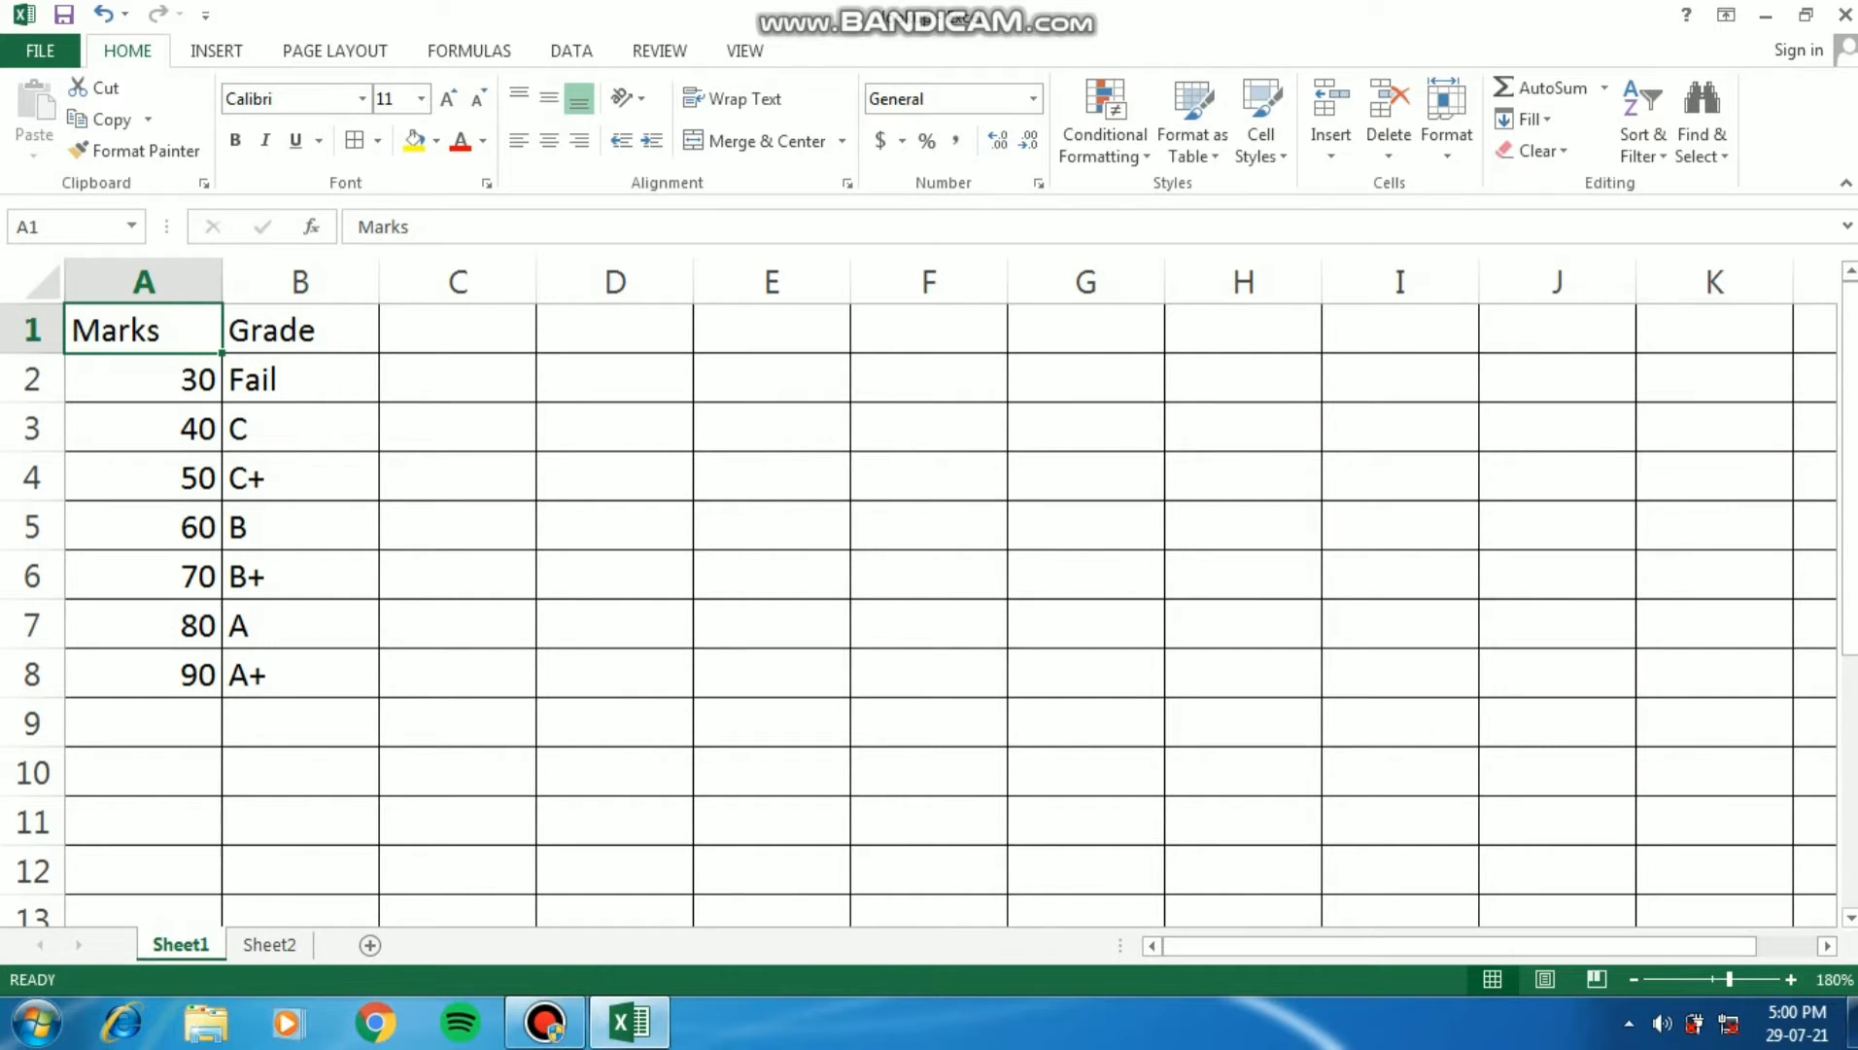
{"action": "left_click", "coordinate": [143, 379]}
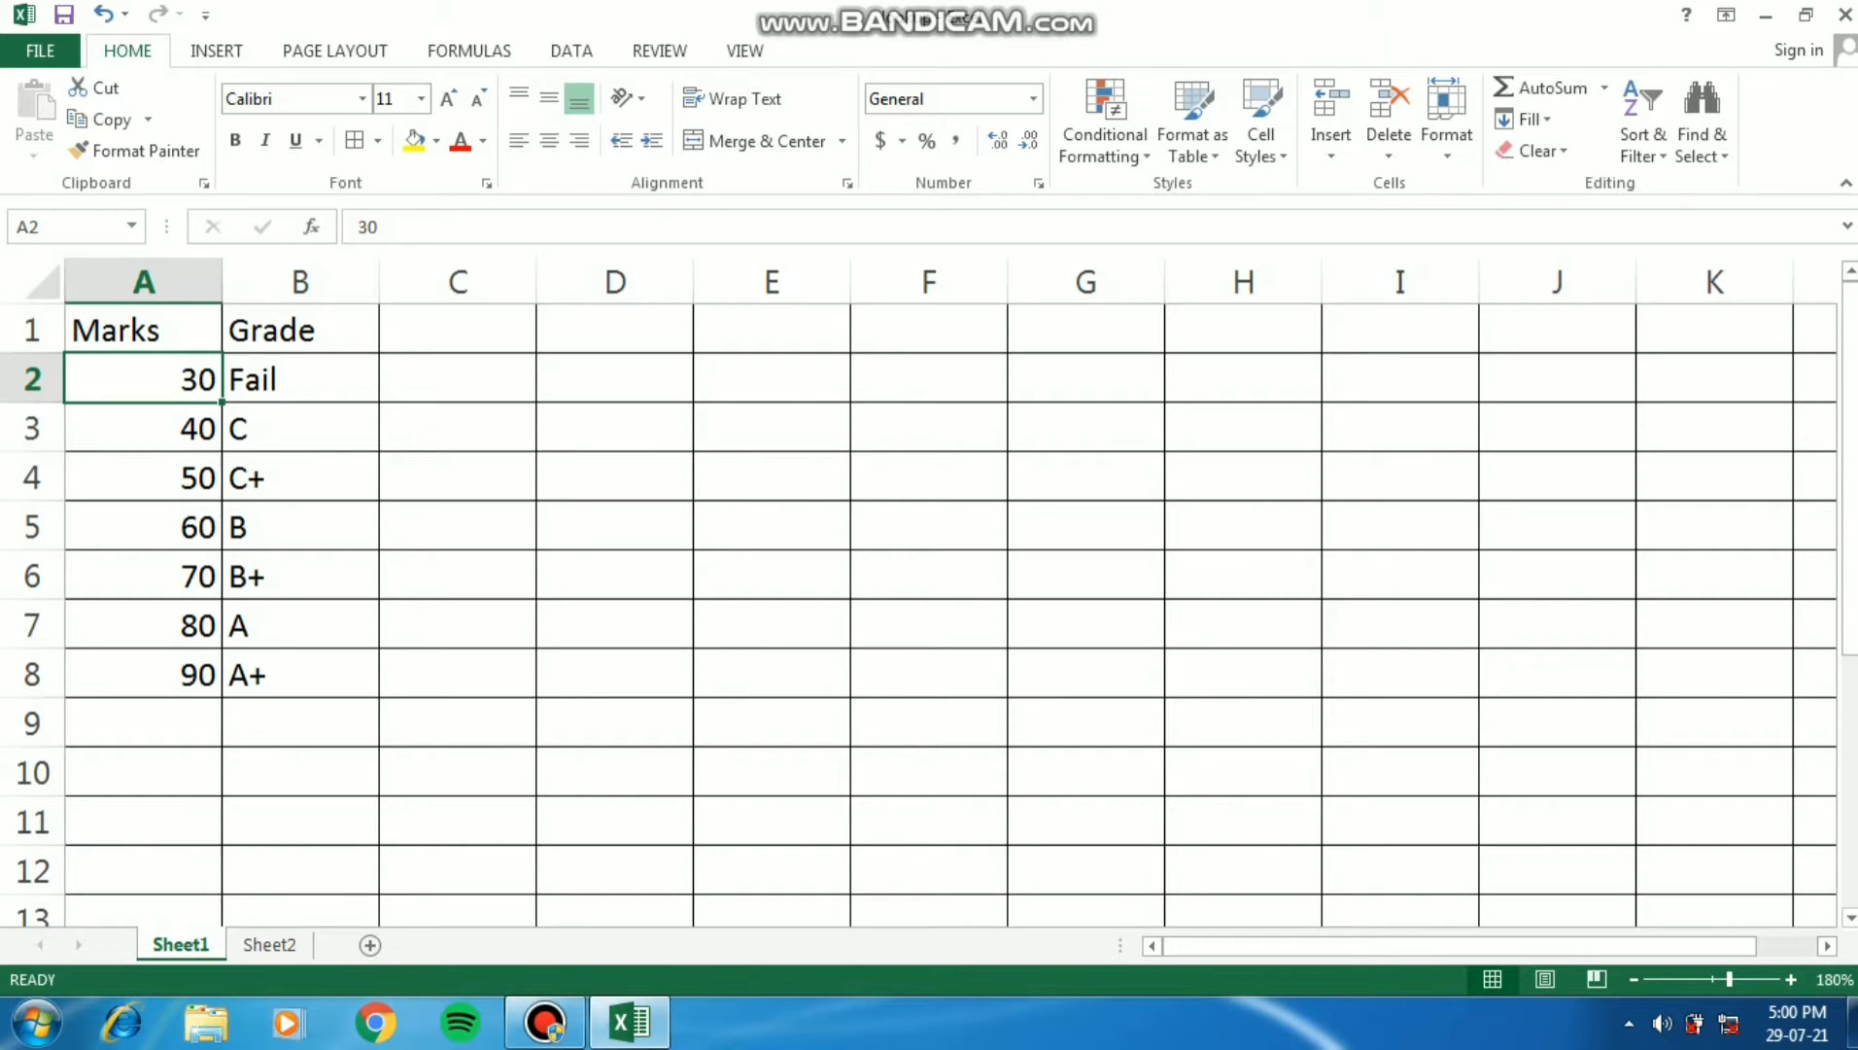
{"action": "key", "text": "Right"}
{"action": "key", "text": "Down"}
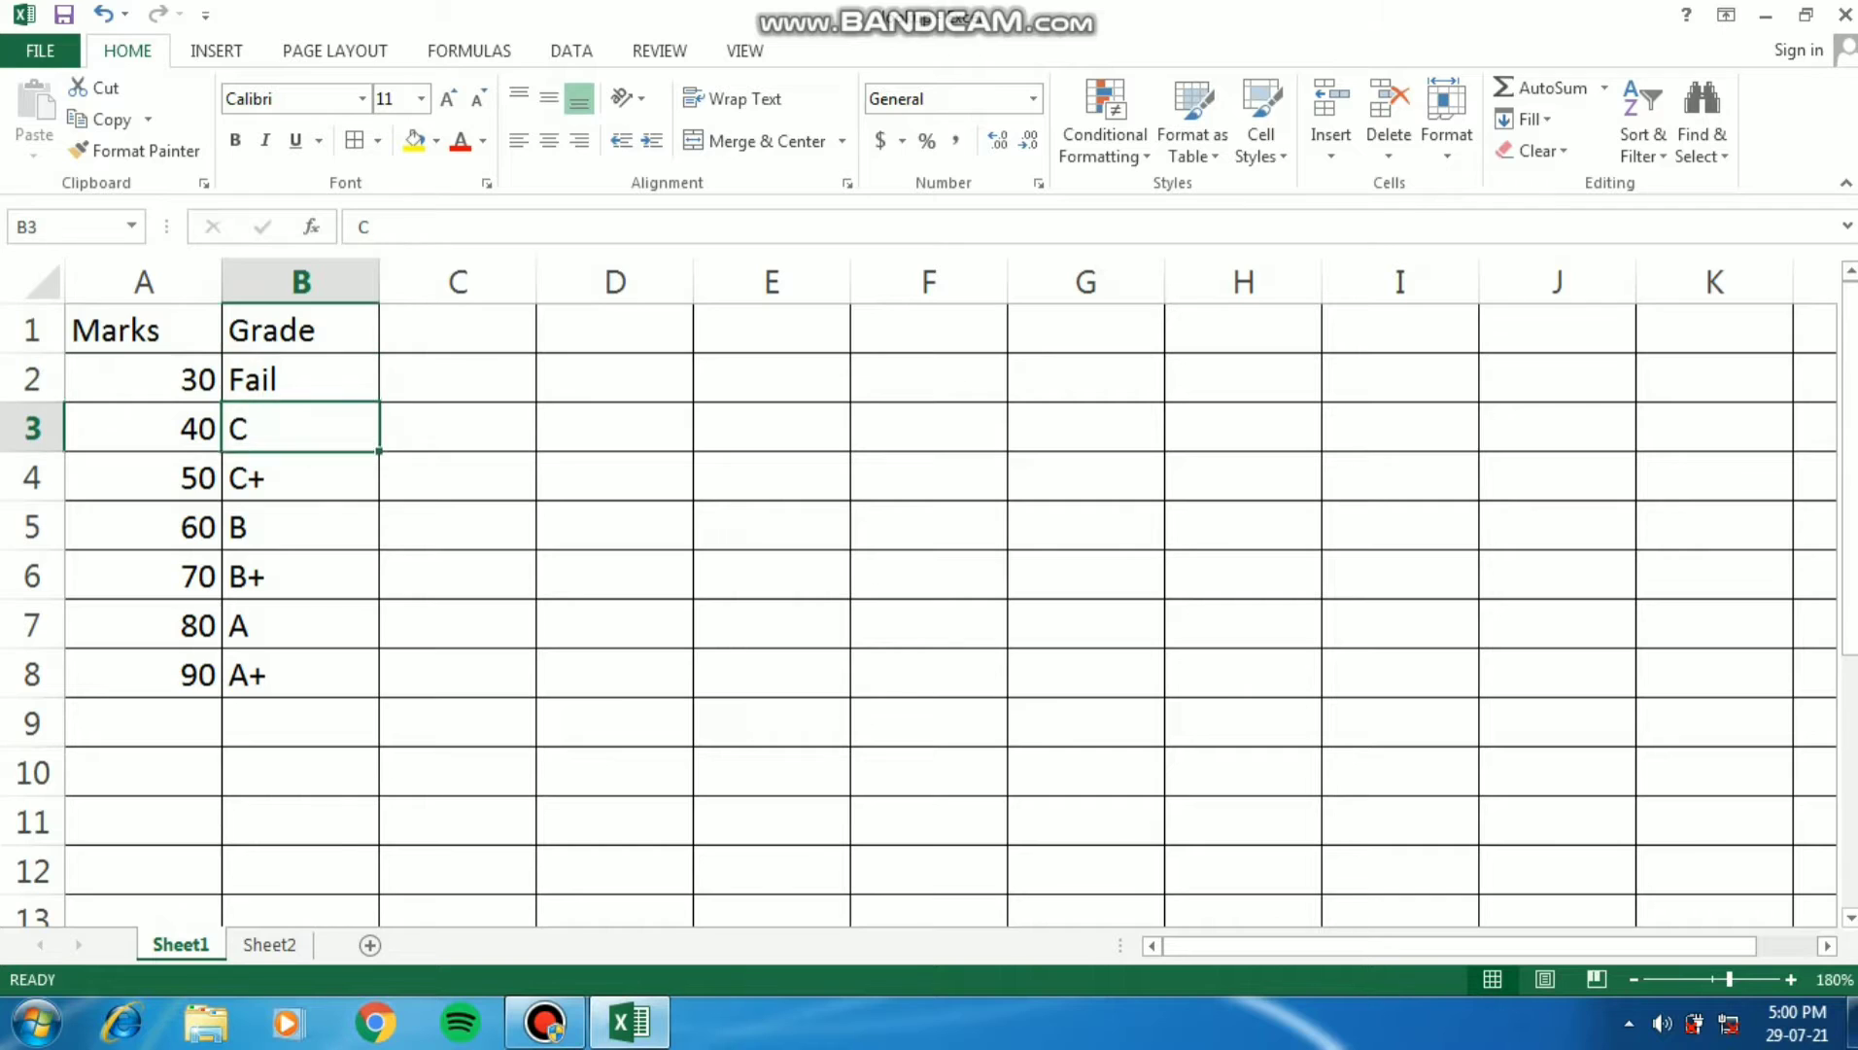
{"action": "key", "text": "Left"}
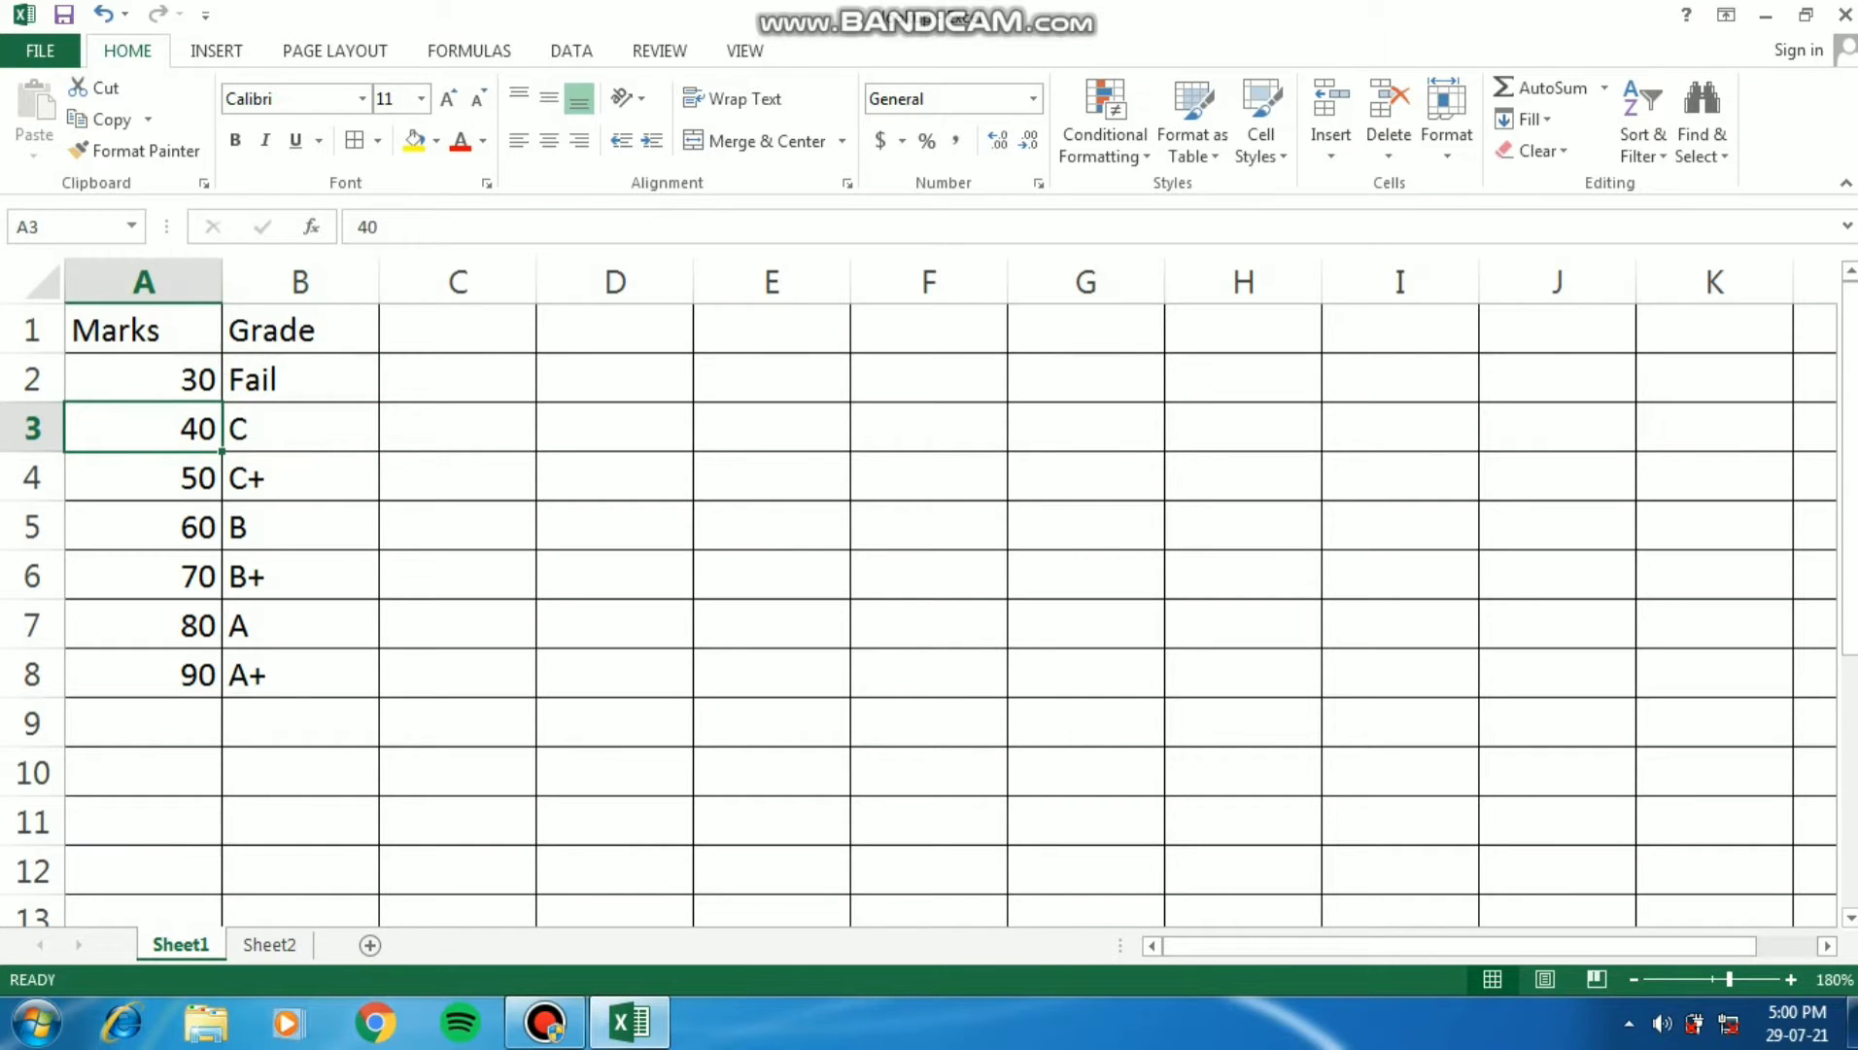
{"action": "key", "text": "Right"}
{"action": "key", "text": "Down"}
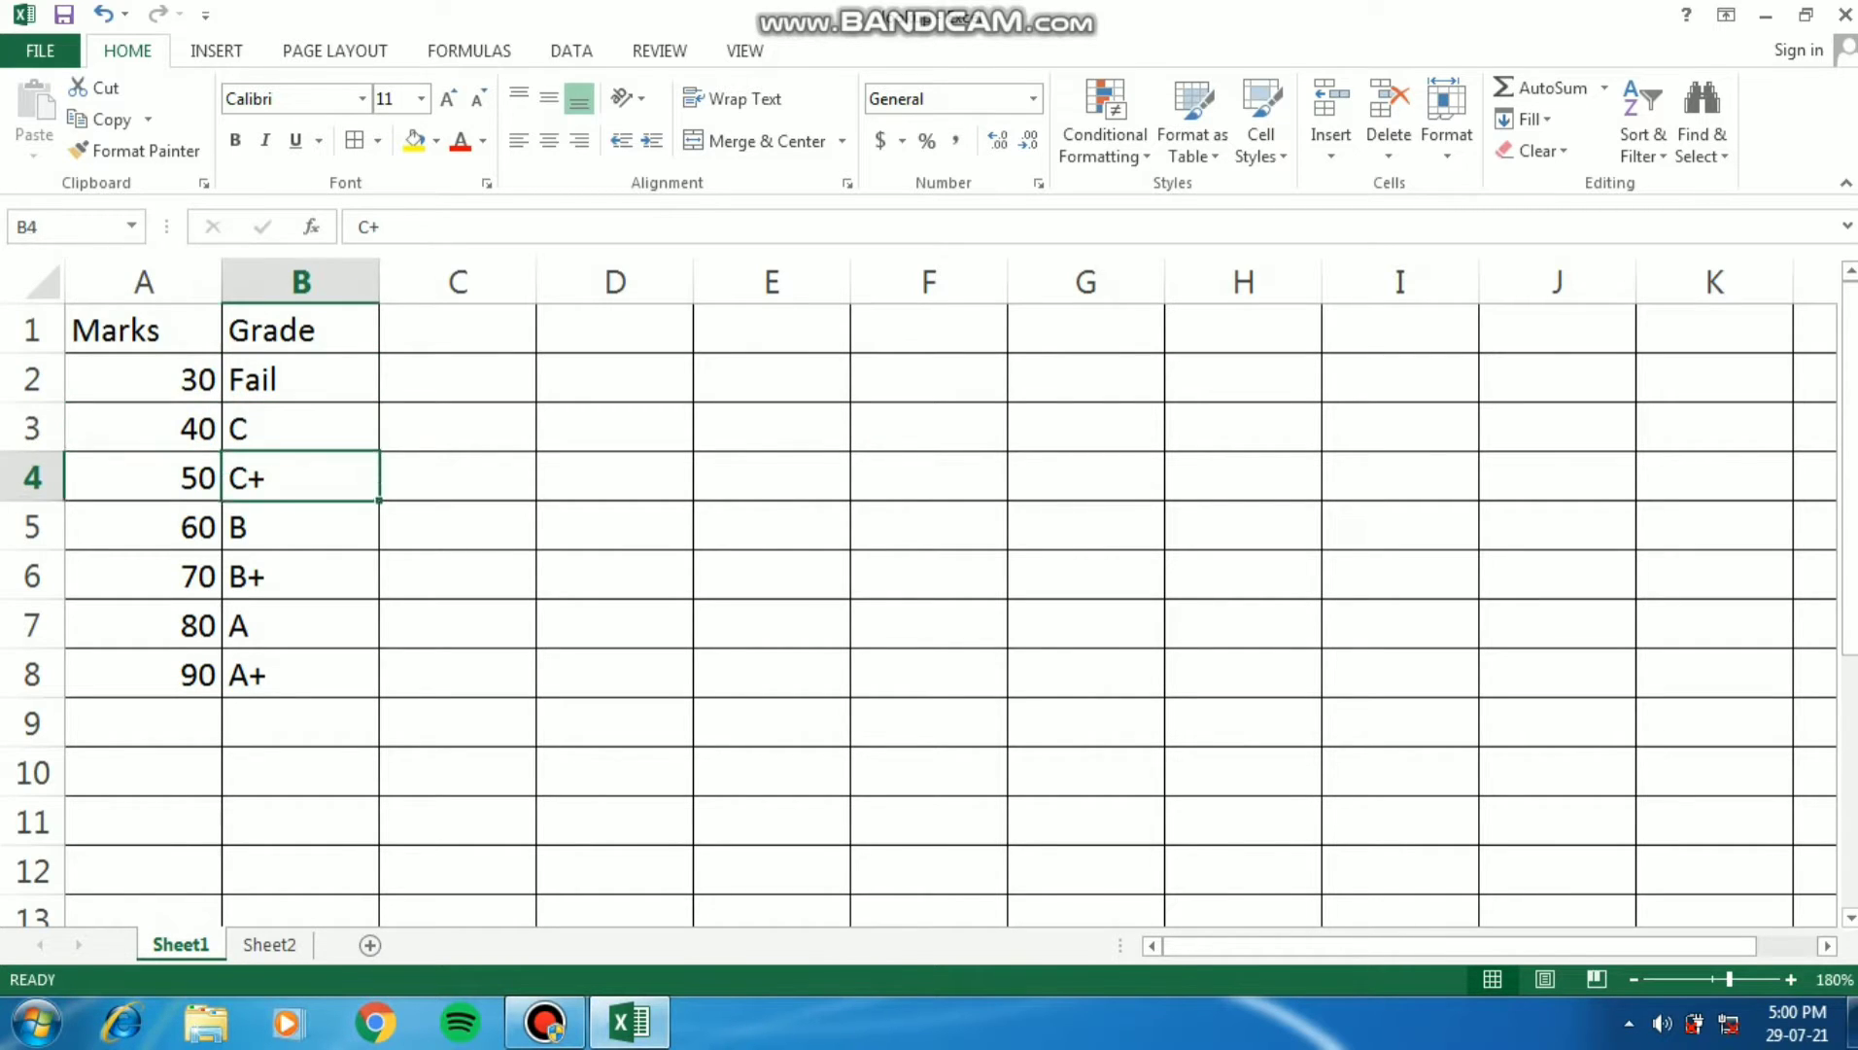
{"action": "key", "text": "Left"}
{"action": "key", "text": "Right"}
{"action": "key", "text": "Down"}
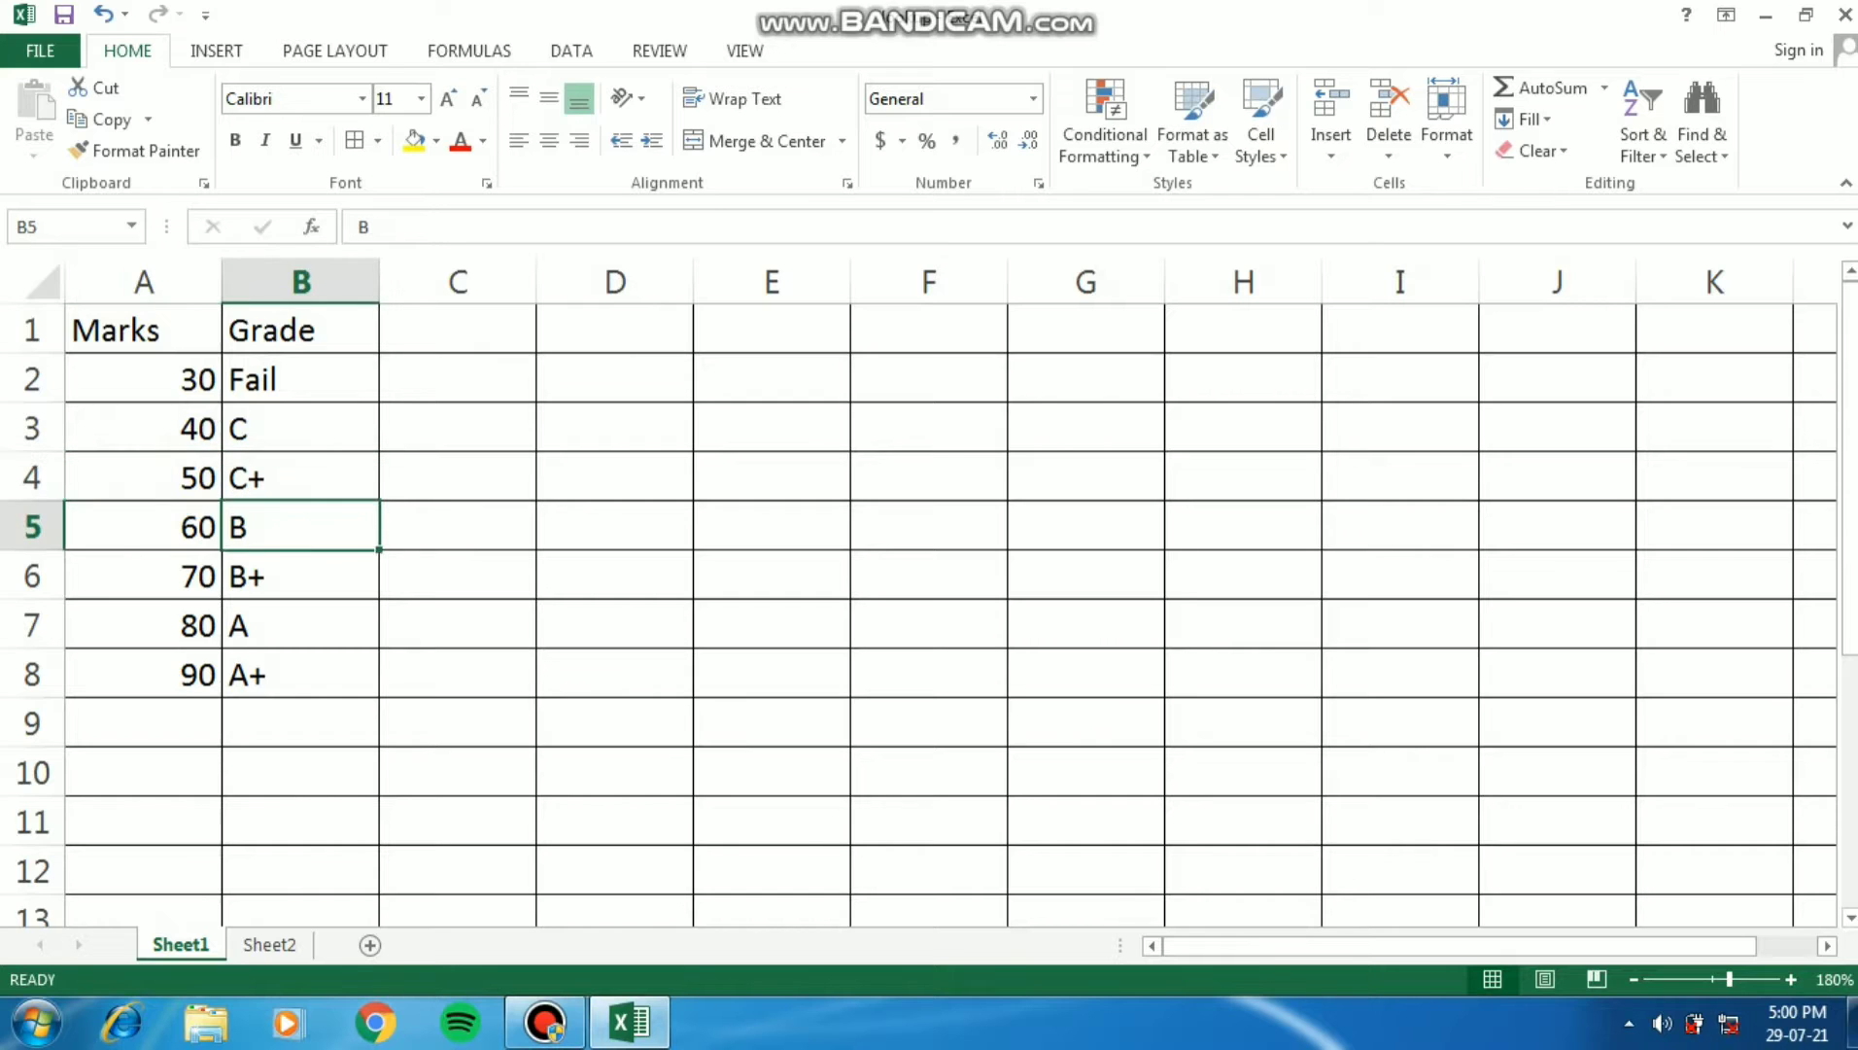
{"action": "key", "text": "Left"}
{"action": "key", "text": "Right"}
{"action": "key", "text": "Down"}
{"action": "key", "text": "Left"}
{"action": "key", "text": "Right"}
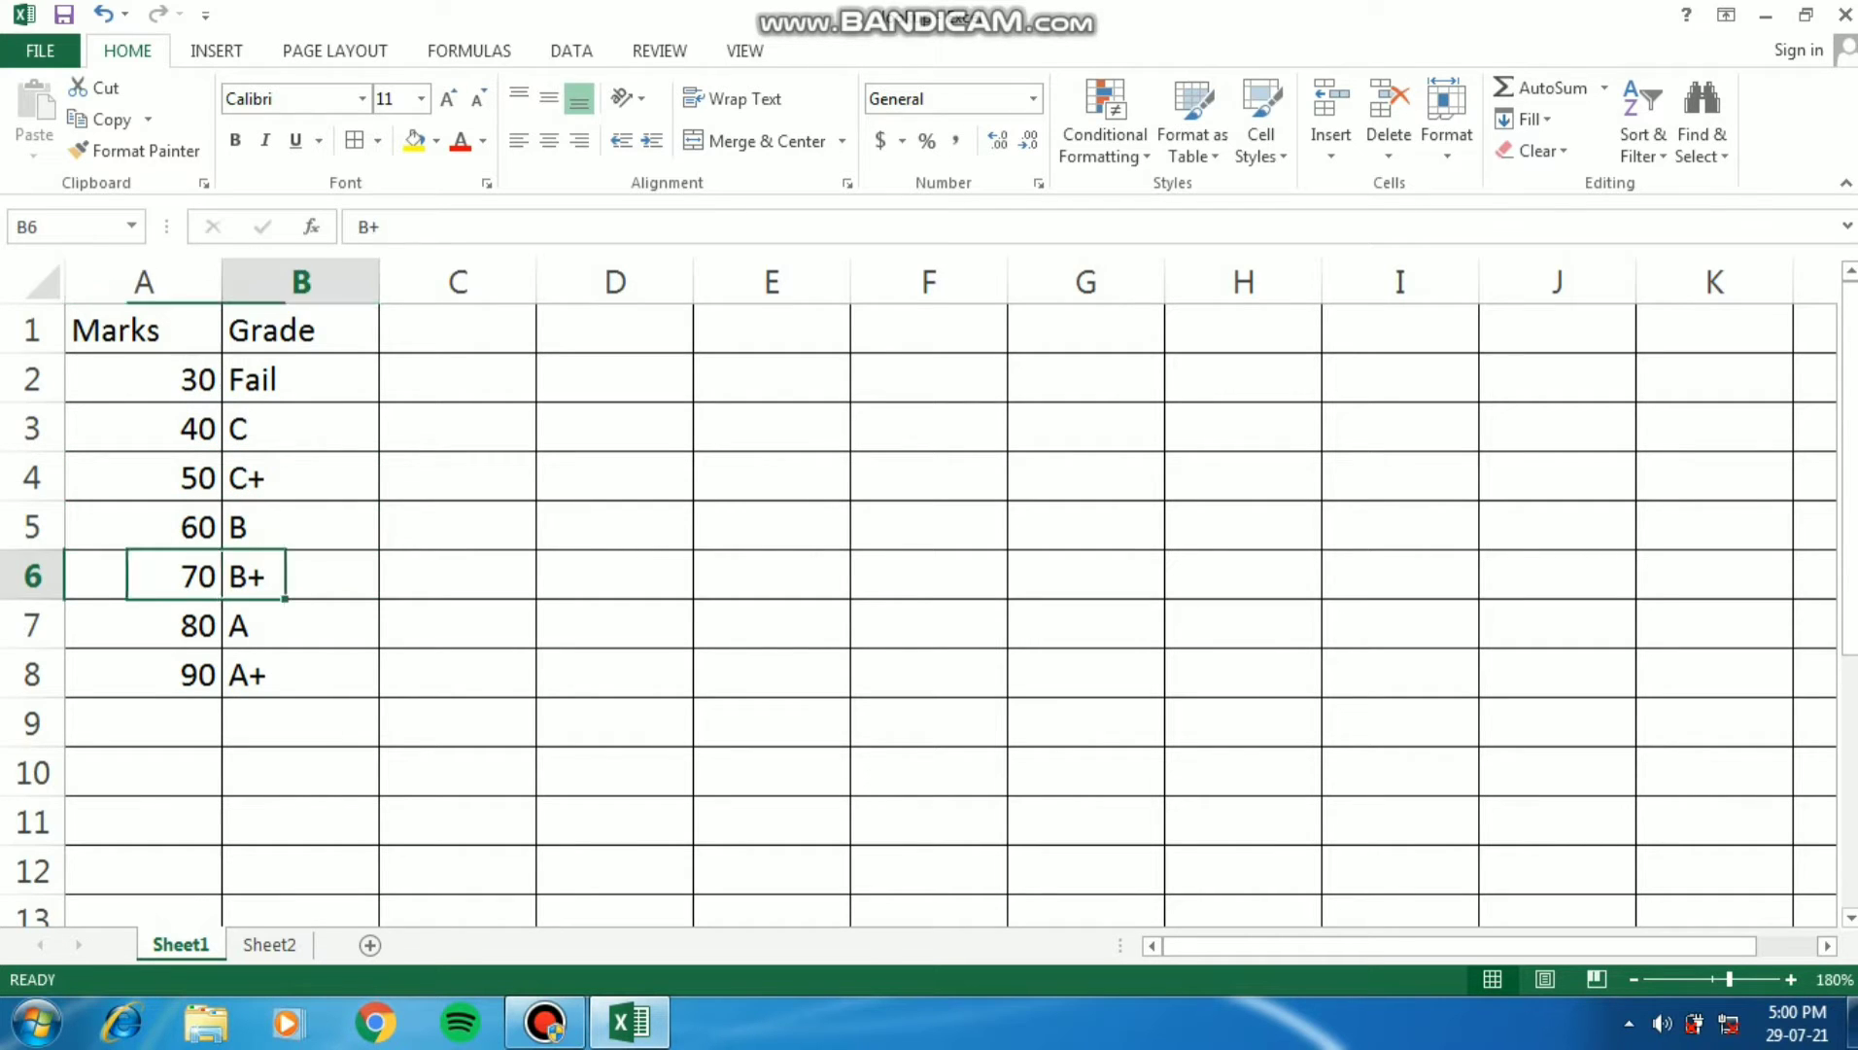
{"action": "key", "text": "Down"}
{"action": "key", "text": "Left"}
{"action": "key", "text": "Right"}
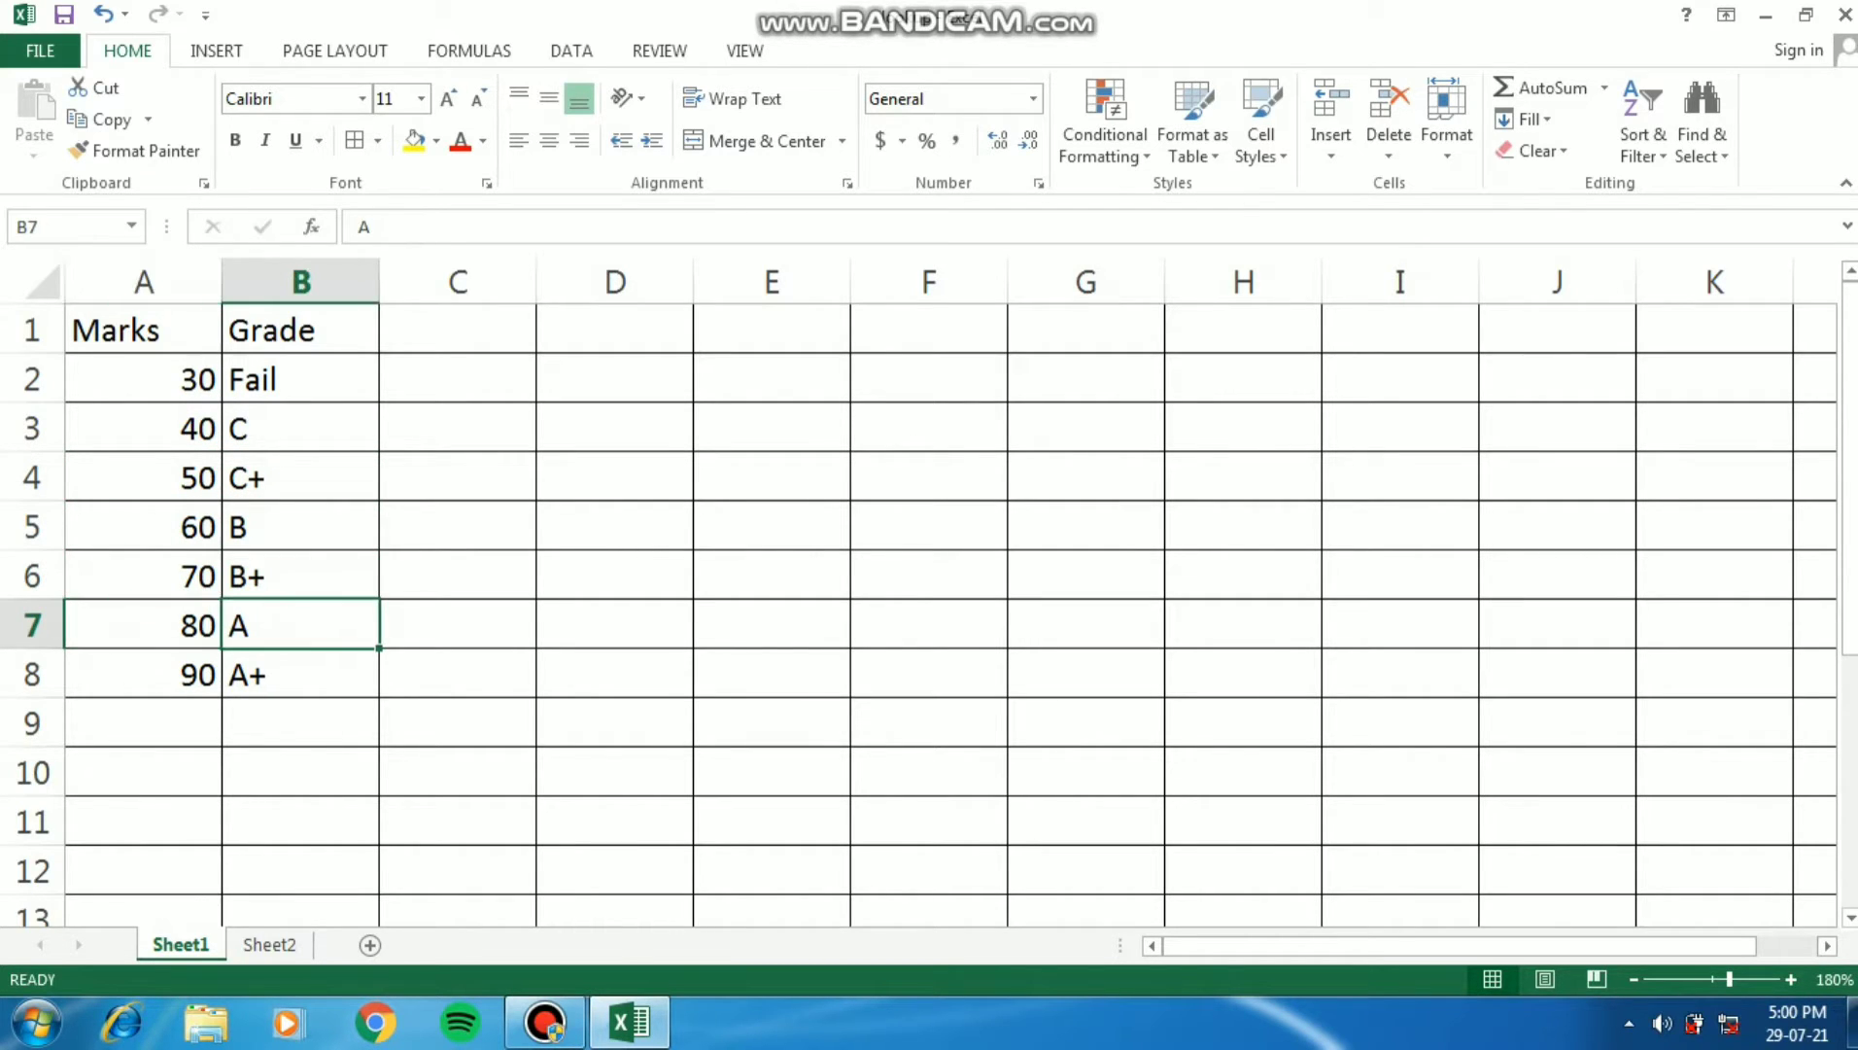
{"action": "key", "text": "Down"}
{"action": "key", "text": "Left"}
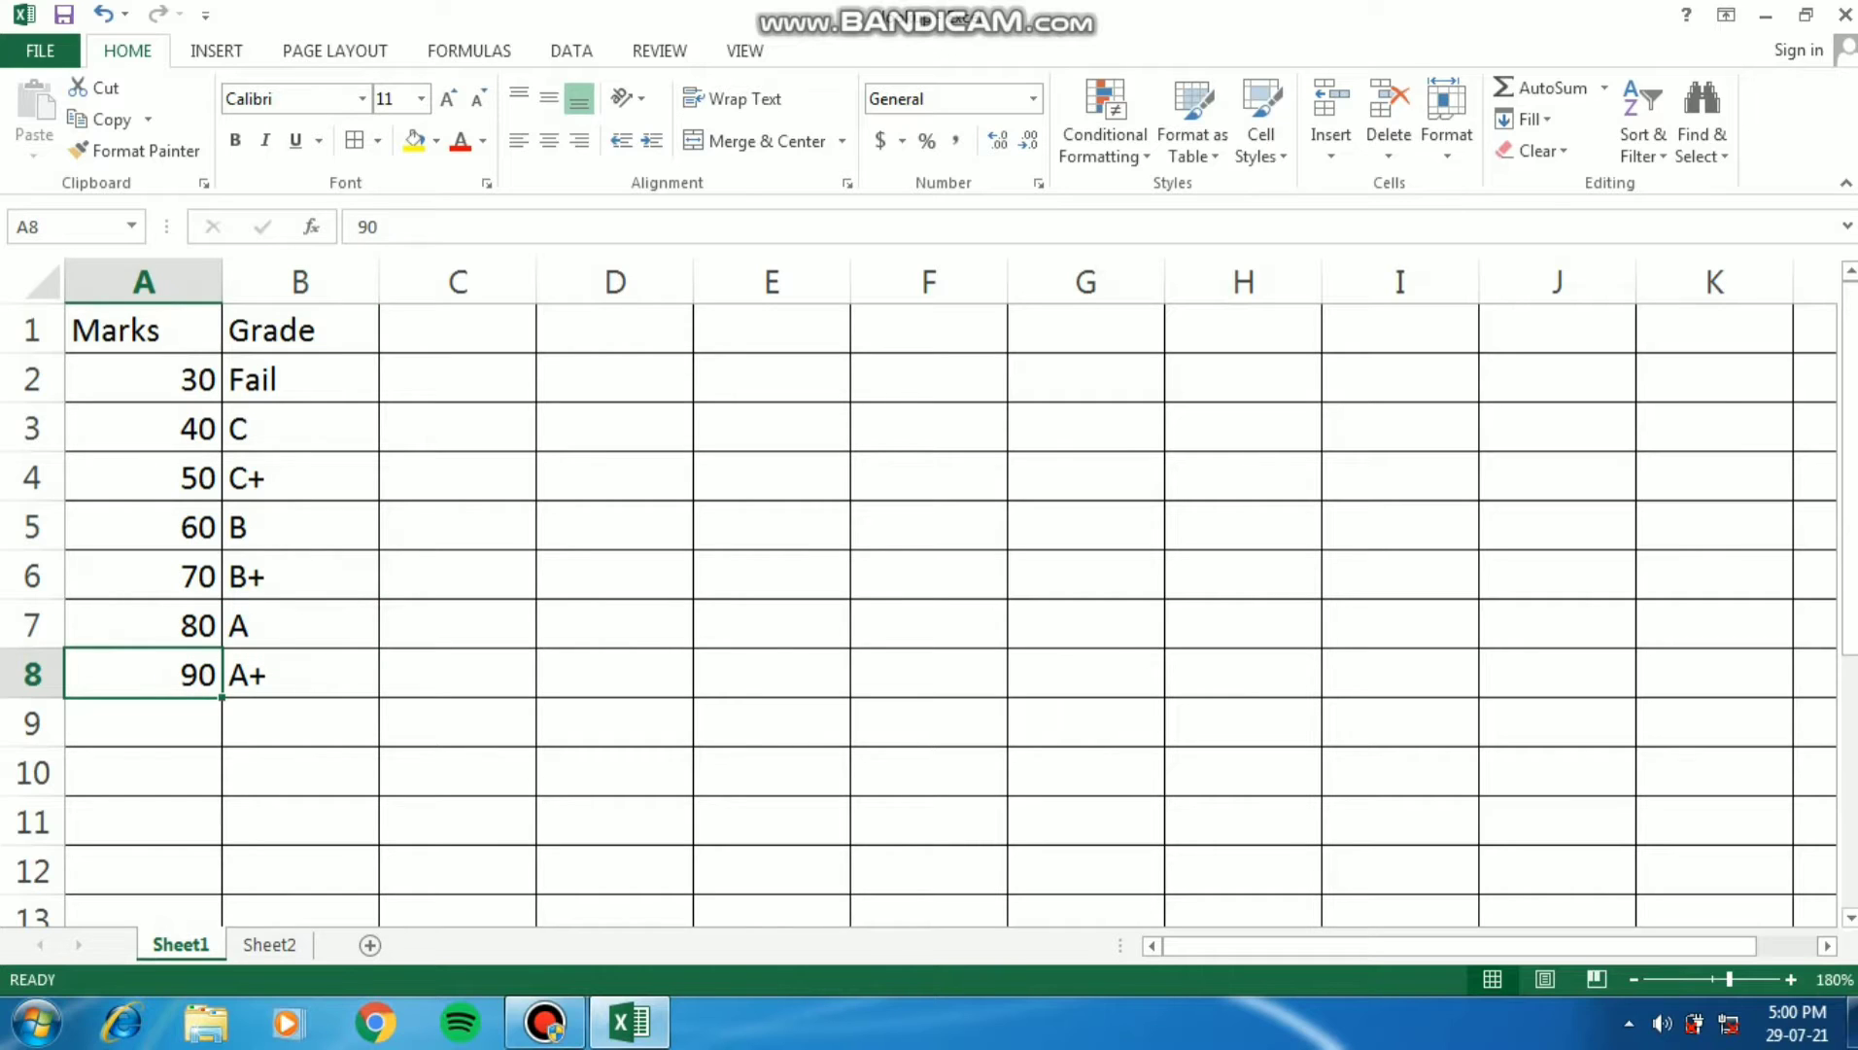
{"action": "key", "text": "Right"}
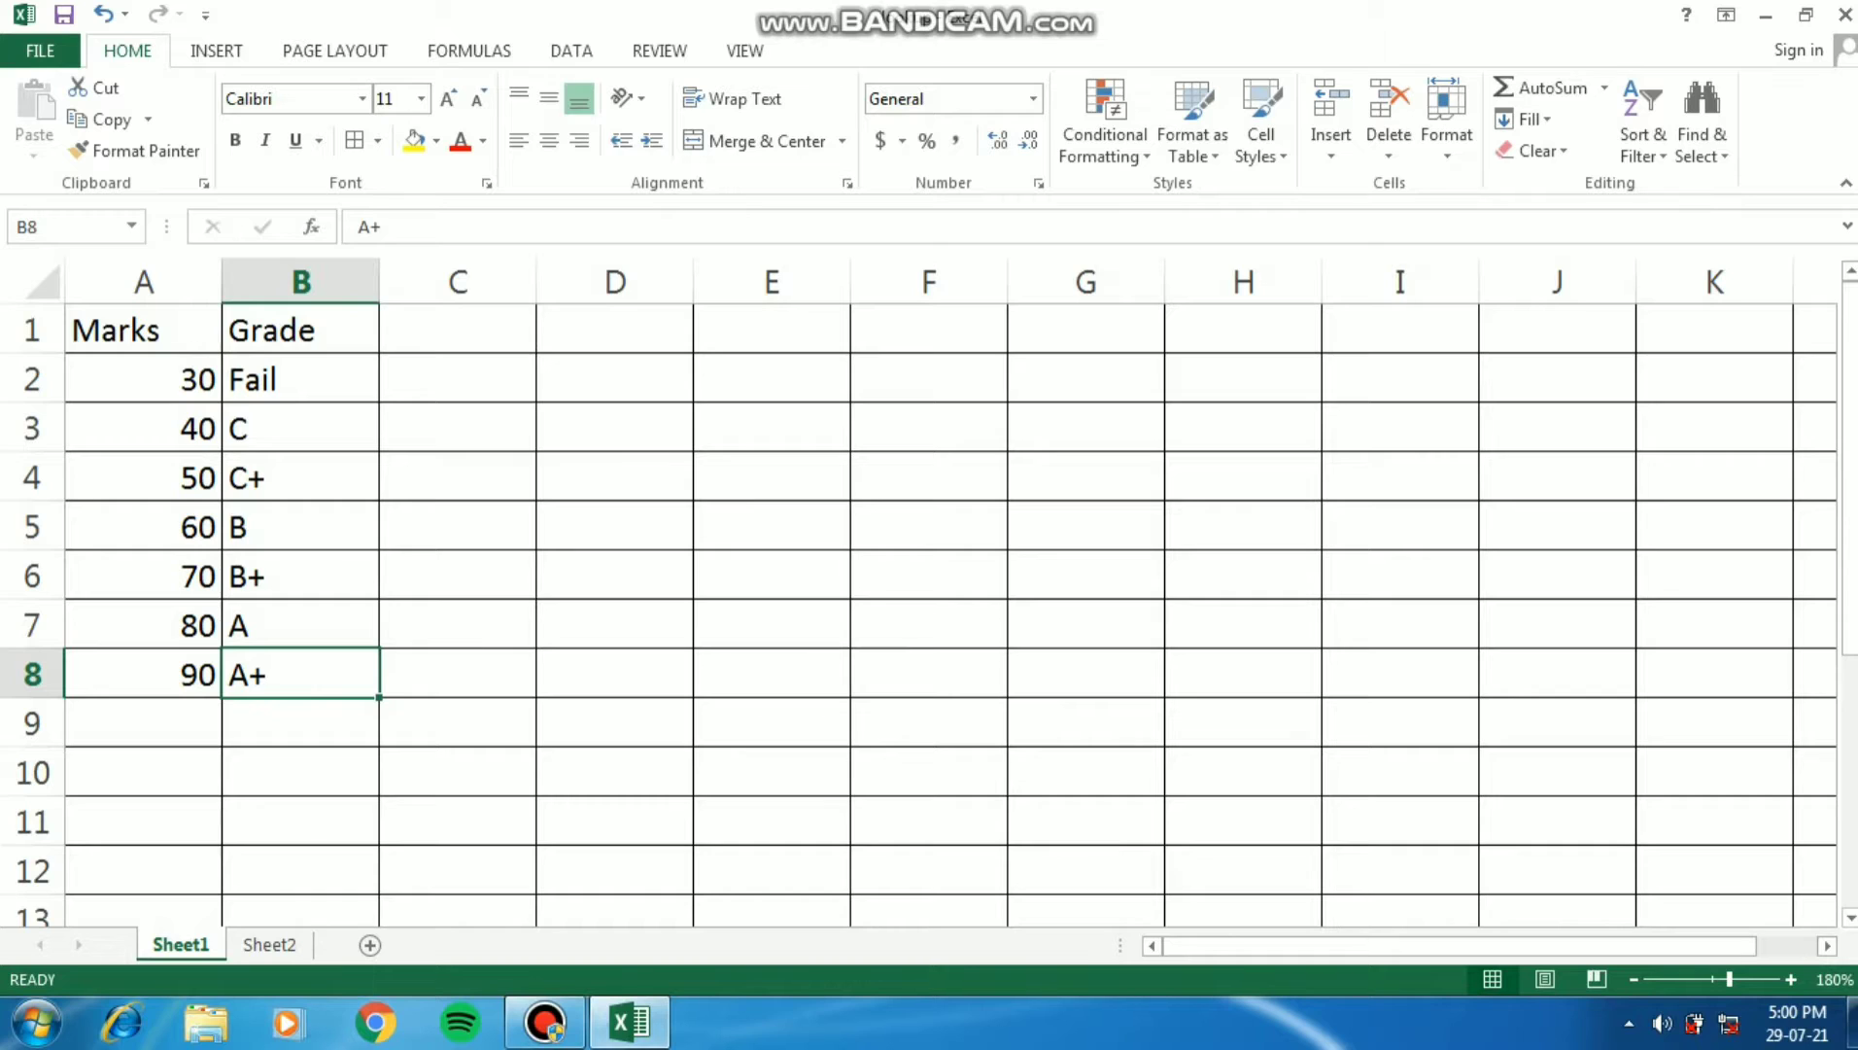
- Review the Marks and Grade headings and both full columns of the Sheet1 lookup table again
{"action": "key", "text": "Left"}
{"action": "key", "text": "Up"}
{"action": "key", "text": "Up"}
{"action": "key", "text": "Up"}
{"action": "key", "text": "Up"}
{"action": "key", "text": "Up"}
{"action": "key", "text": "Up"}
{"action": "key", "text": "Up"}
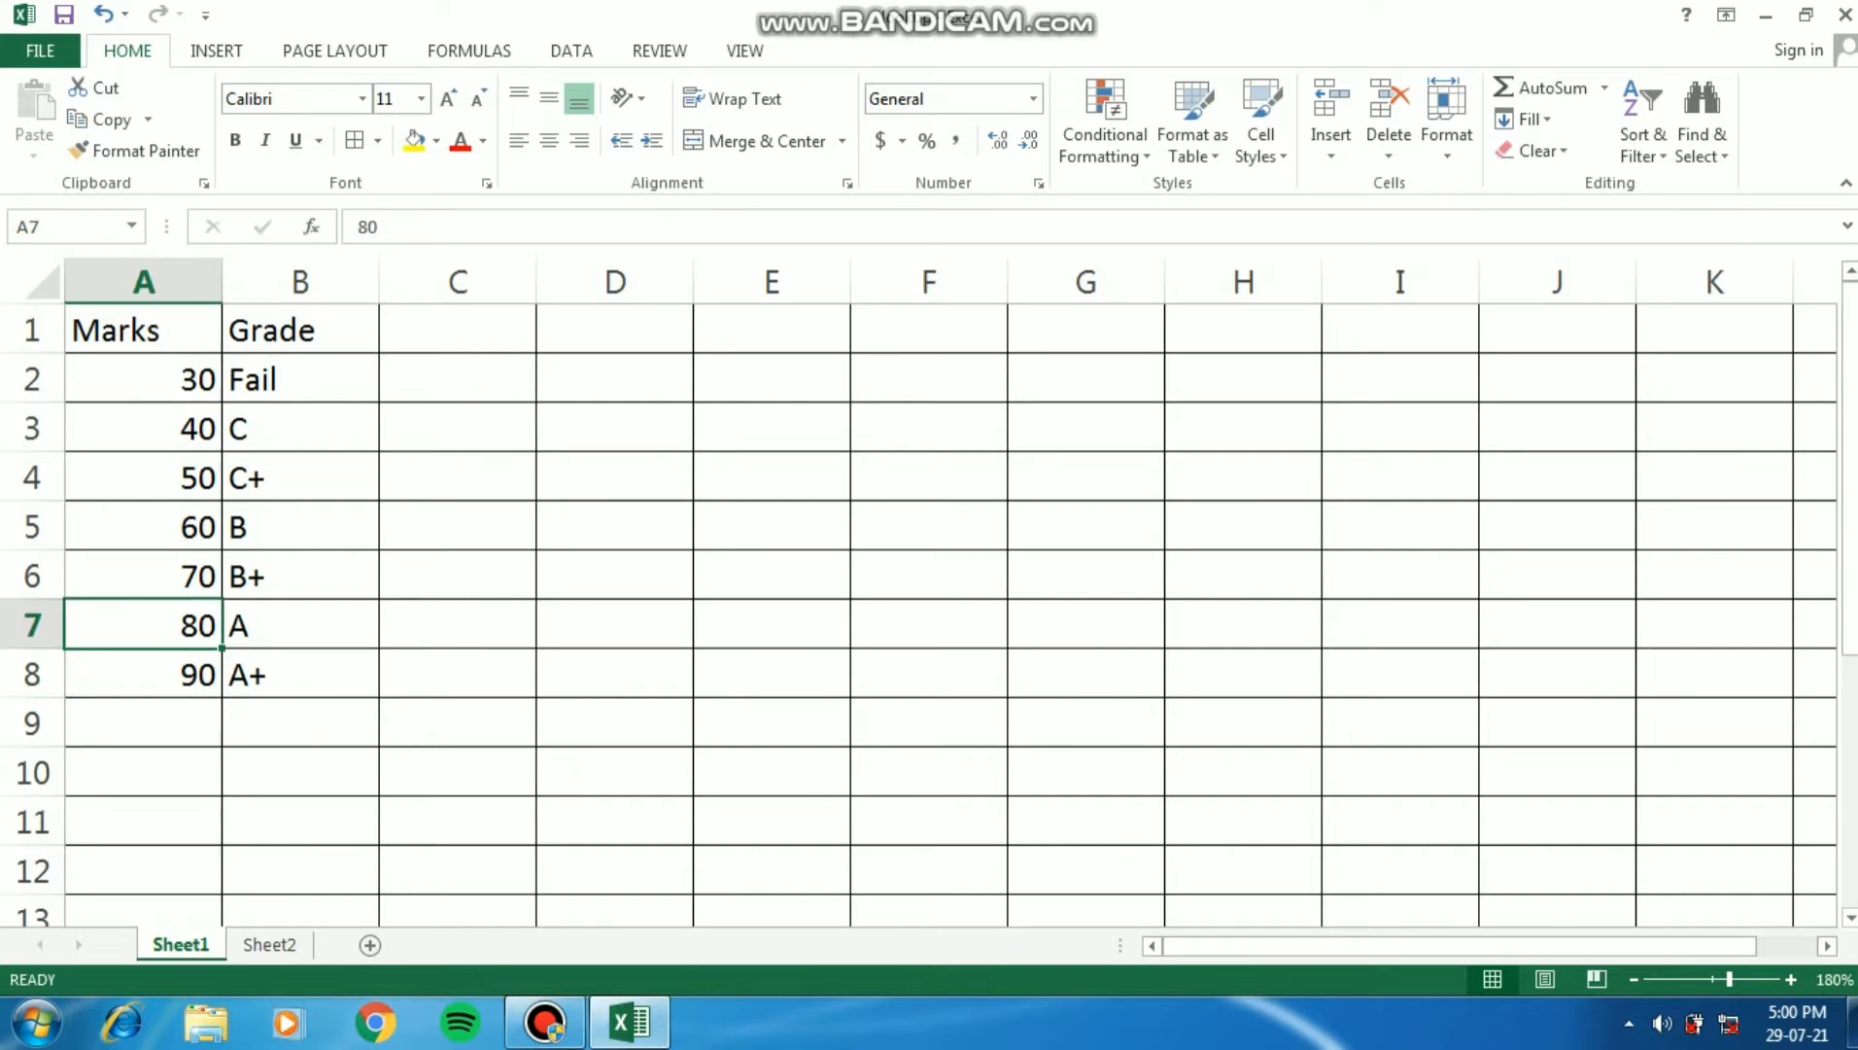
{"action": "key", "text": "Right"}
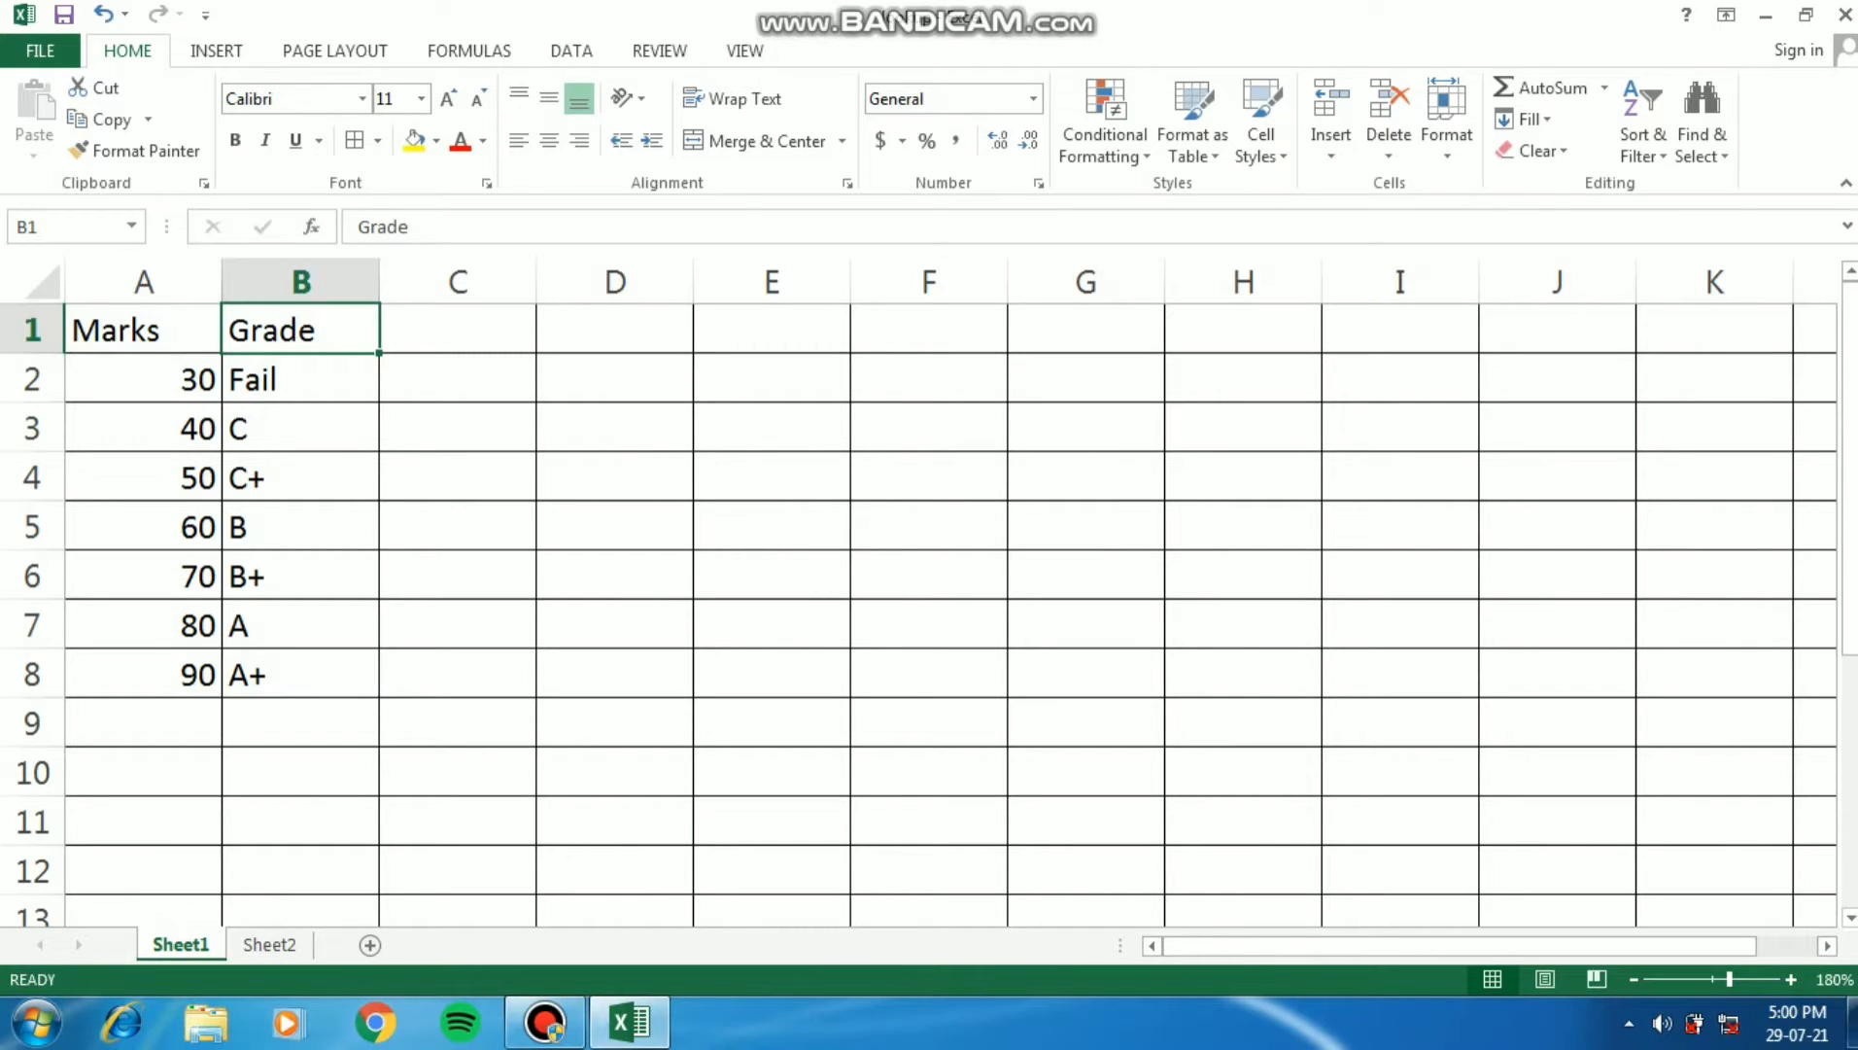
{"action": "key", "text": "Left"}
{"action": "key", "text": "Right"}
{"action": "key", "text": "Left"}
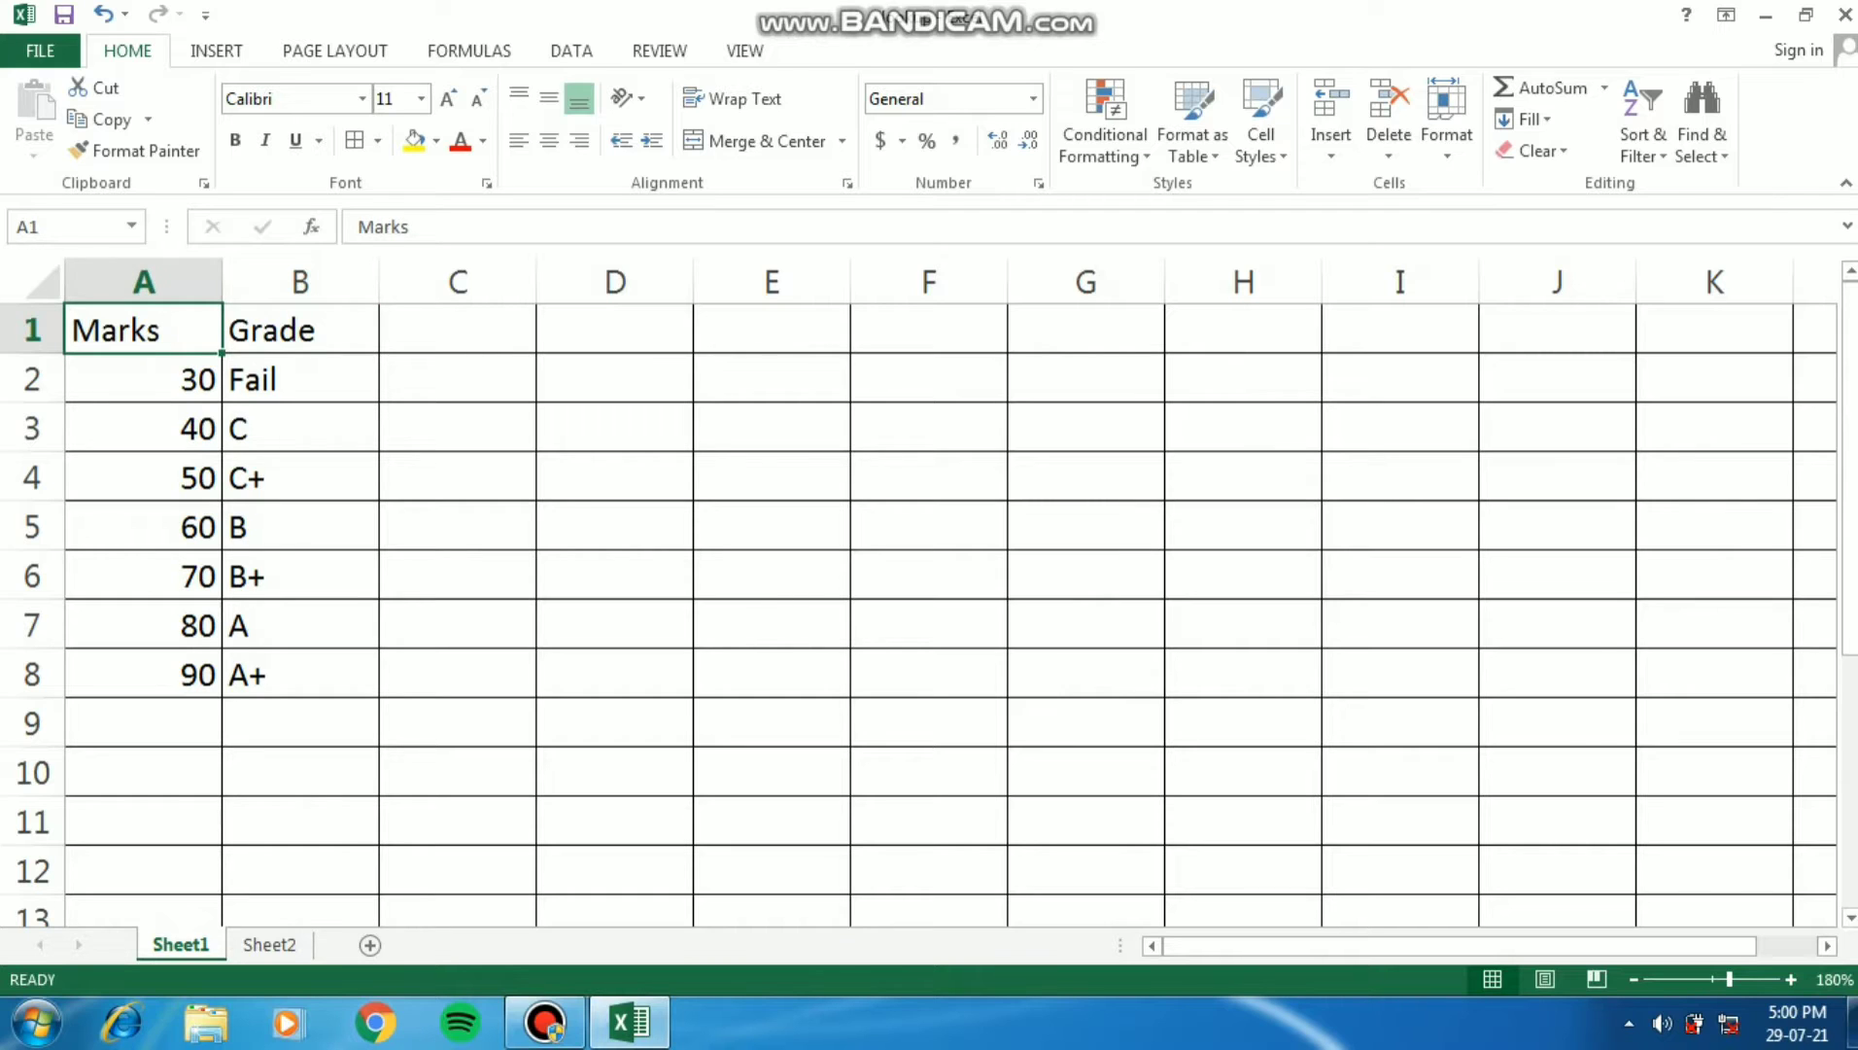
{"action": "key", "text": "Right"}
{"action": "key", "text": "Left"}
{"action": "key", "text": "Right"}
{"action": "key", "text": "Left"}
{"action": "key", "text": "Down"}
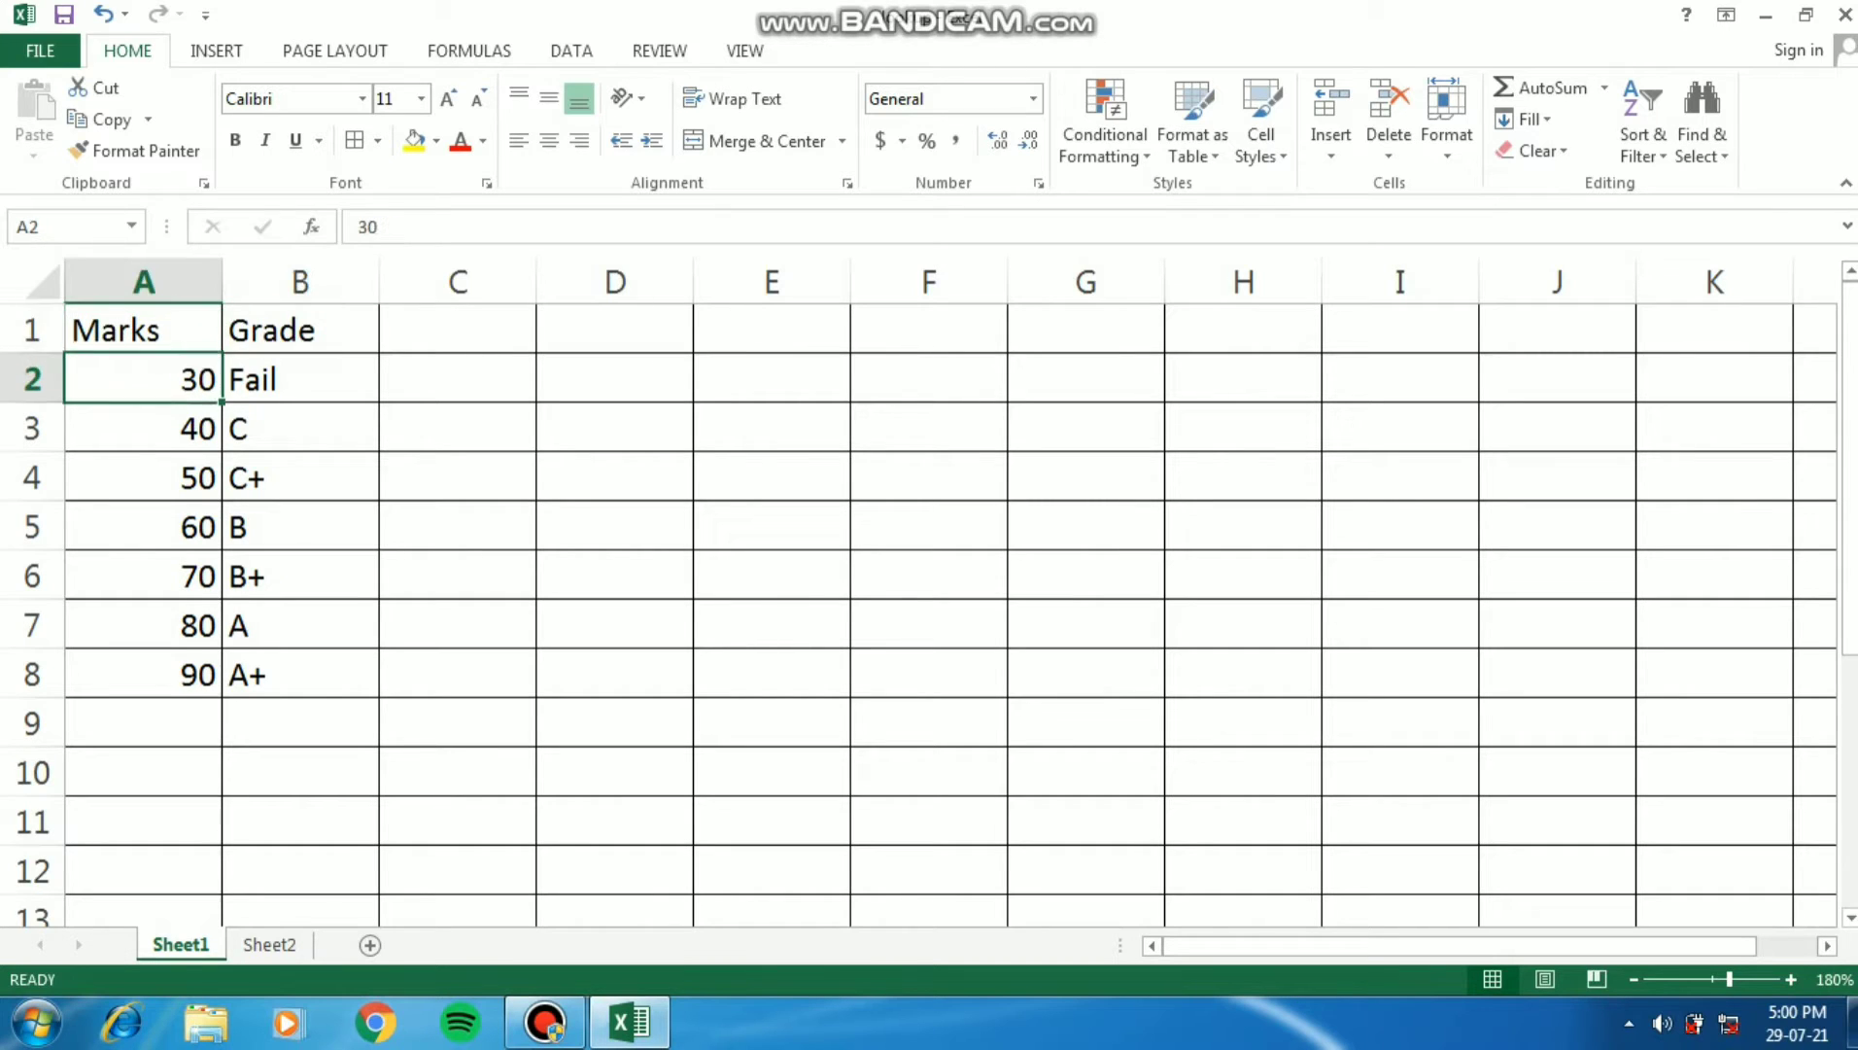
{"action": "key", "text": "Down"}
{"action": "key", "text": "Down"}
{"action": "key", "text": "Down"}
{"action": "key", "text": "Down"}
{"action": "key", "text": "Down"}
{"action": "key", "text": "Down"}
{"action": "key", "text": "Right"}
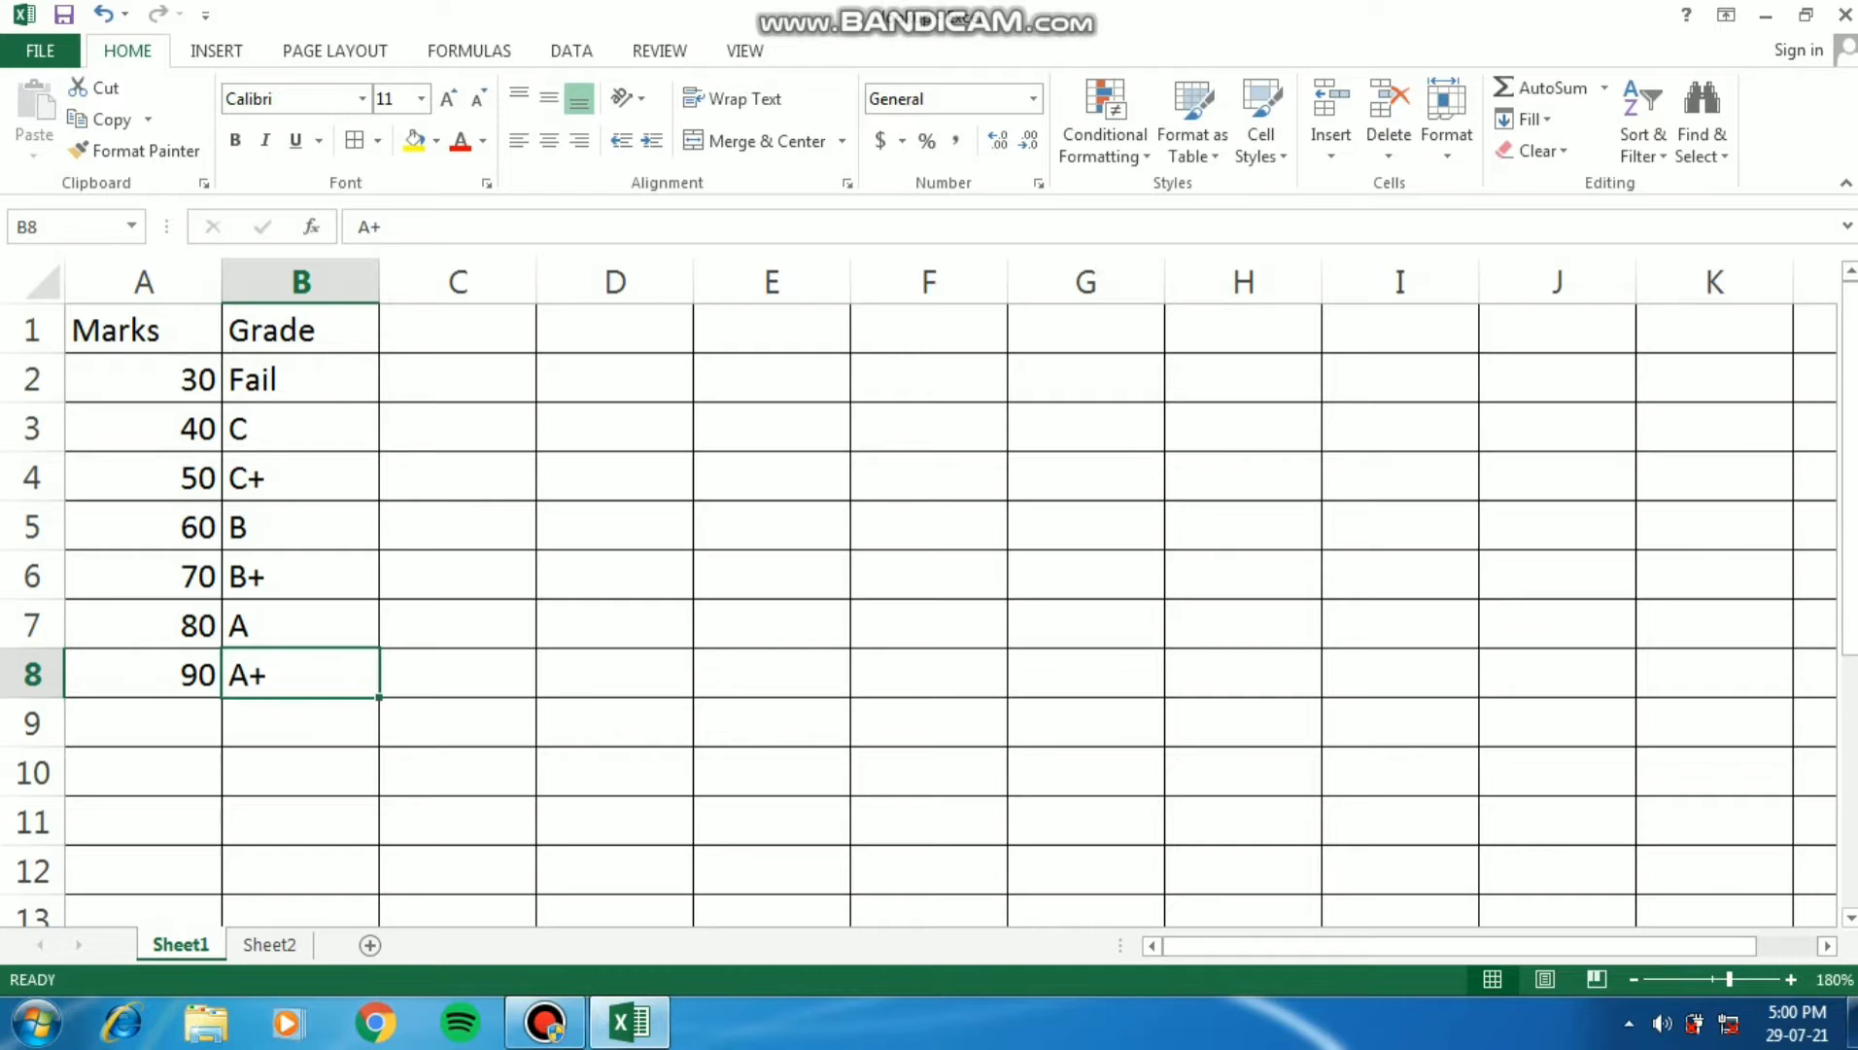
{"action": "key", "text": "Up"}
{"action": "key", "text": "Up"}
{"action": "key", "text": "Up"}
{"action": "key", "text": "Up"}
{"action": "key", "text": "Up"}
{"action": "key", "text": "Up"}
{"action": "key", "text": "Up"}
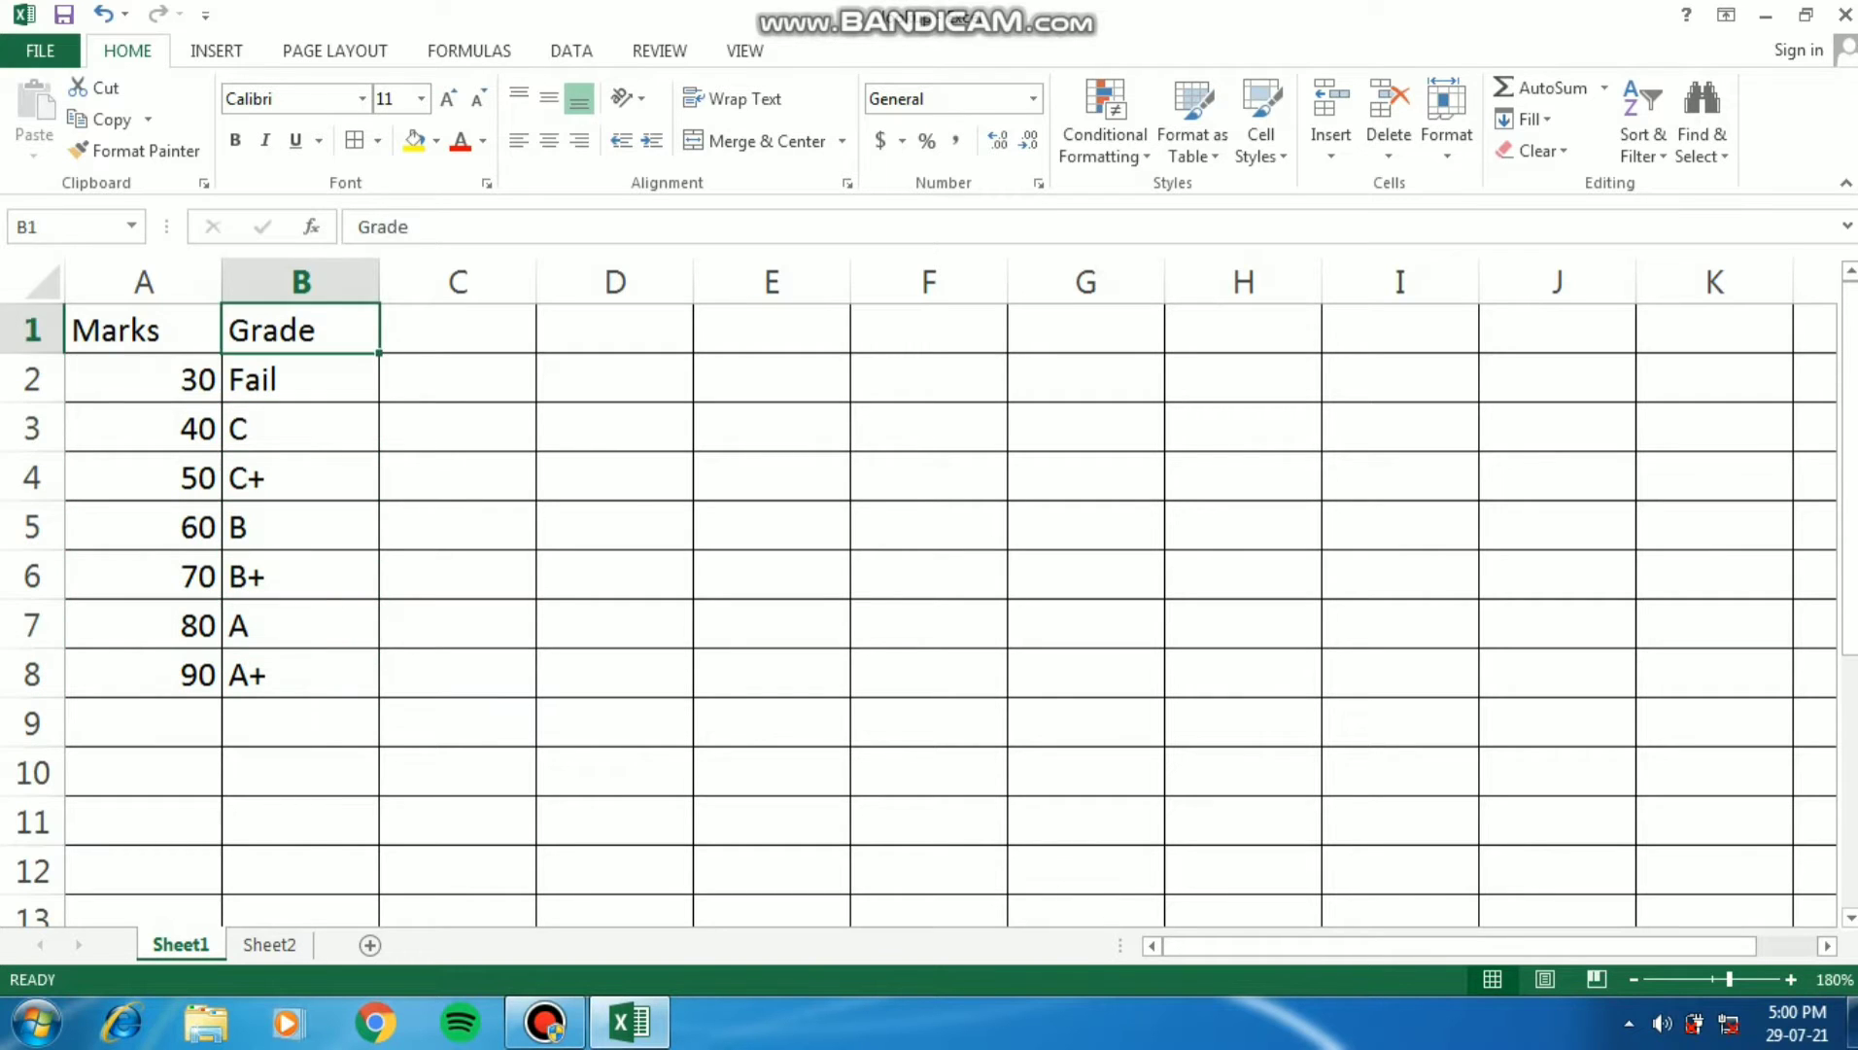
{"action": "key", "text": "Left"}
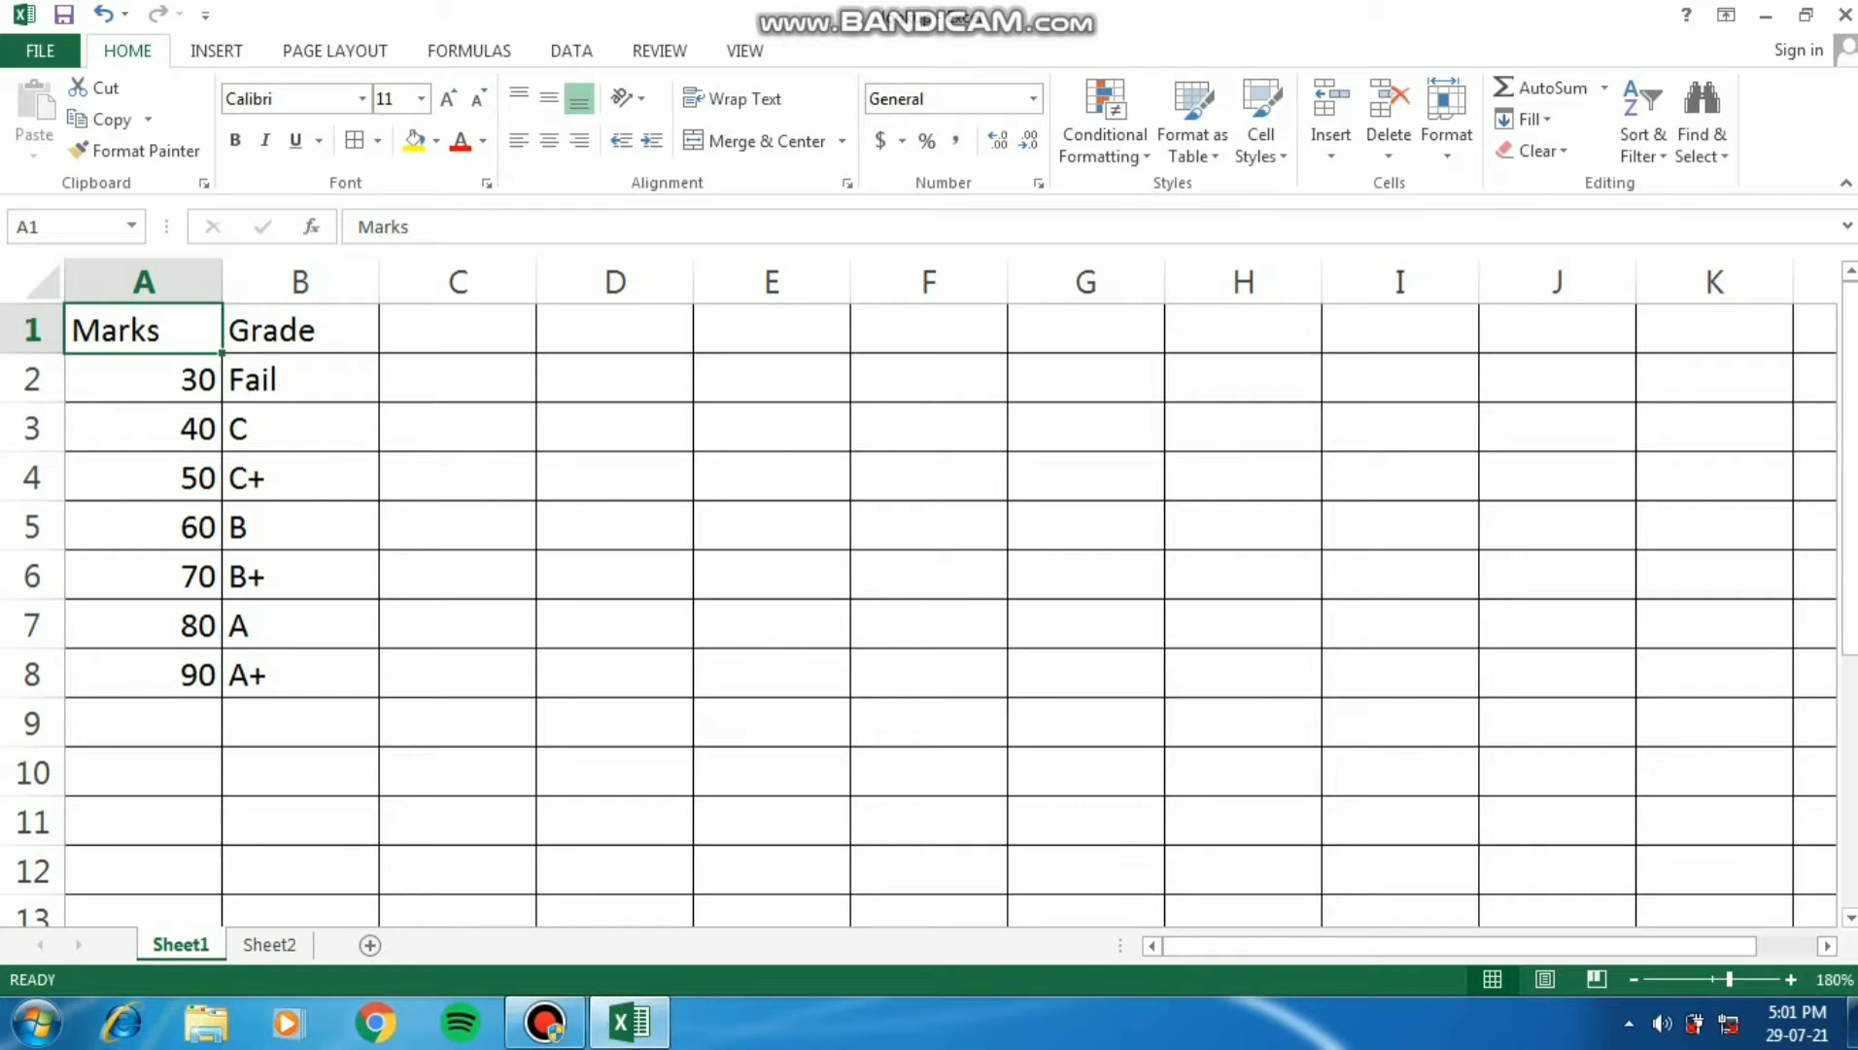
- Go back to Sheet2 and examine the students' names, their marks and the empty Grade column
{"action": "key", "text": "ctrl+Page_Down"}
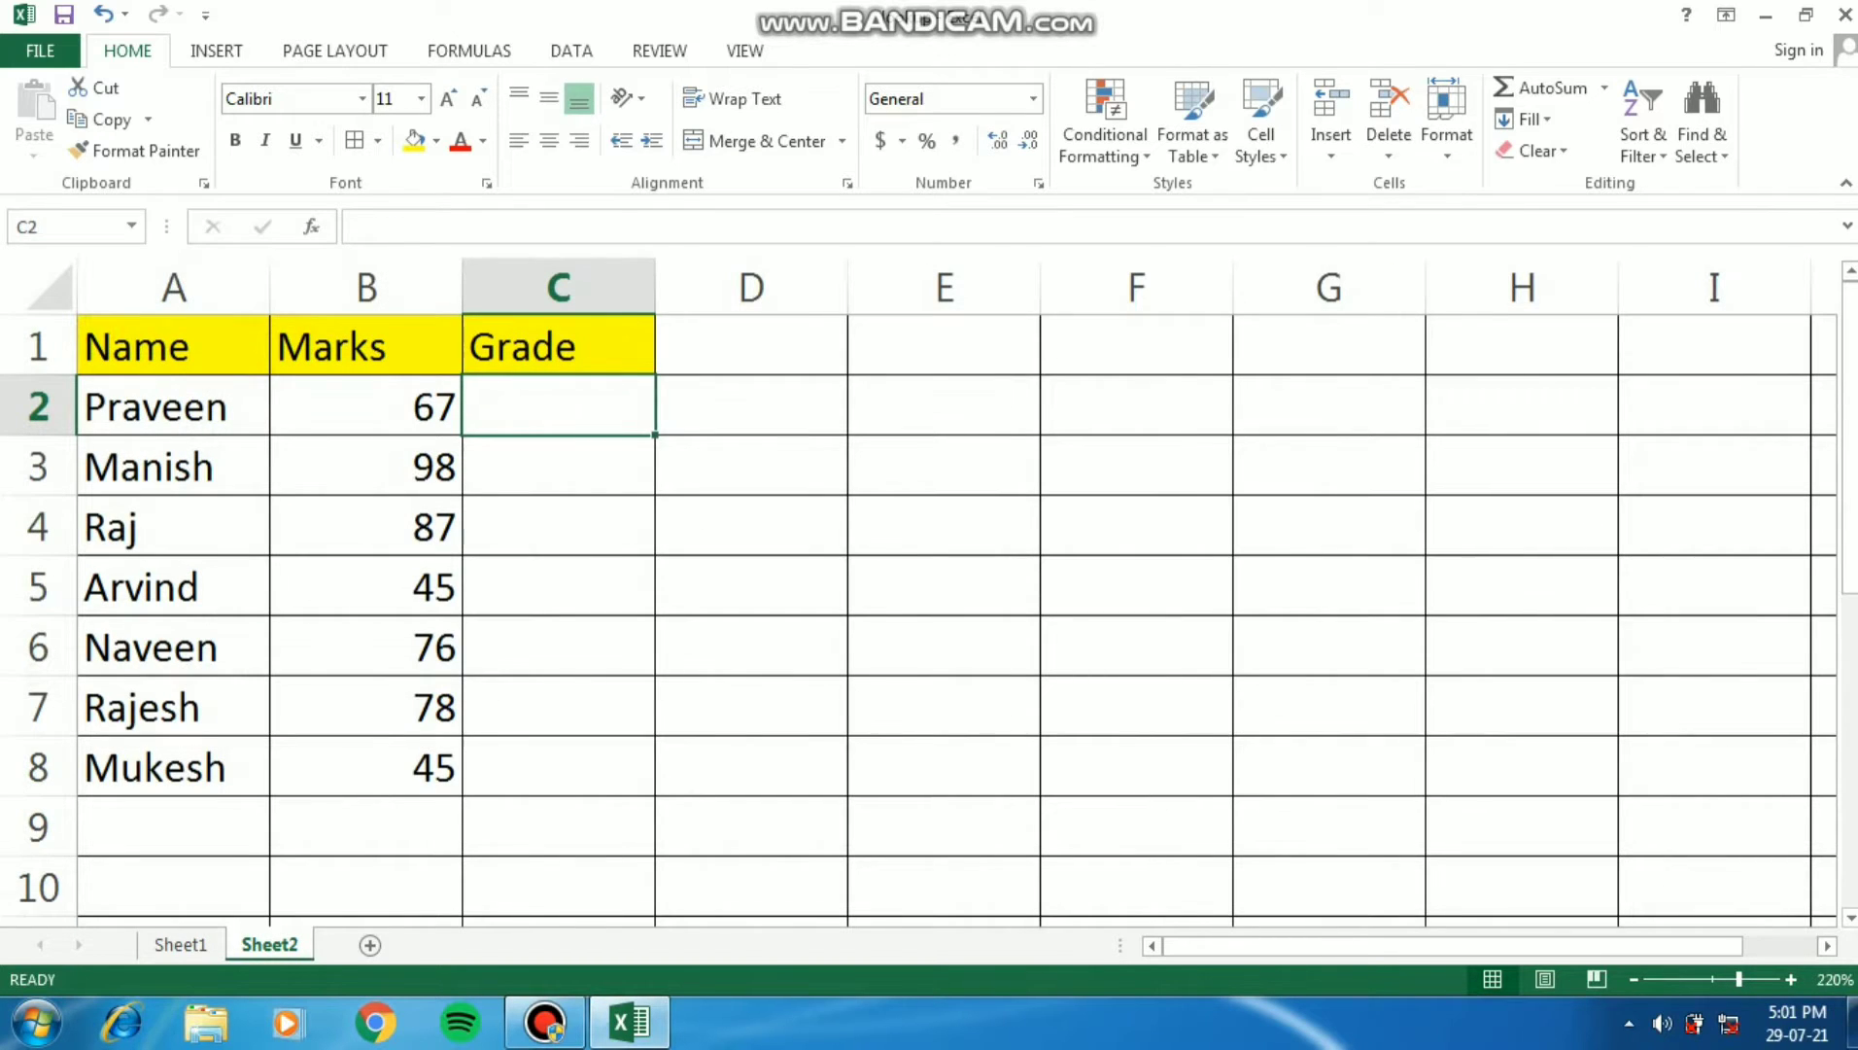
{"action": "key", "text": "Left"}
{"action": "key", "text": "Left"}
{"action": "key", "text": "Right"}
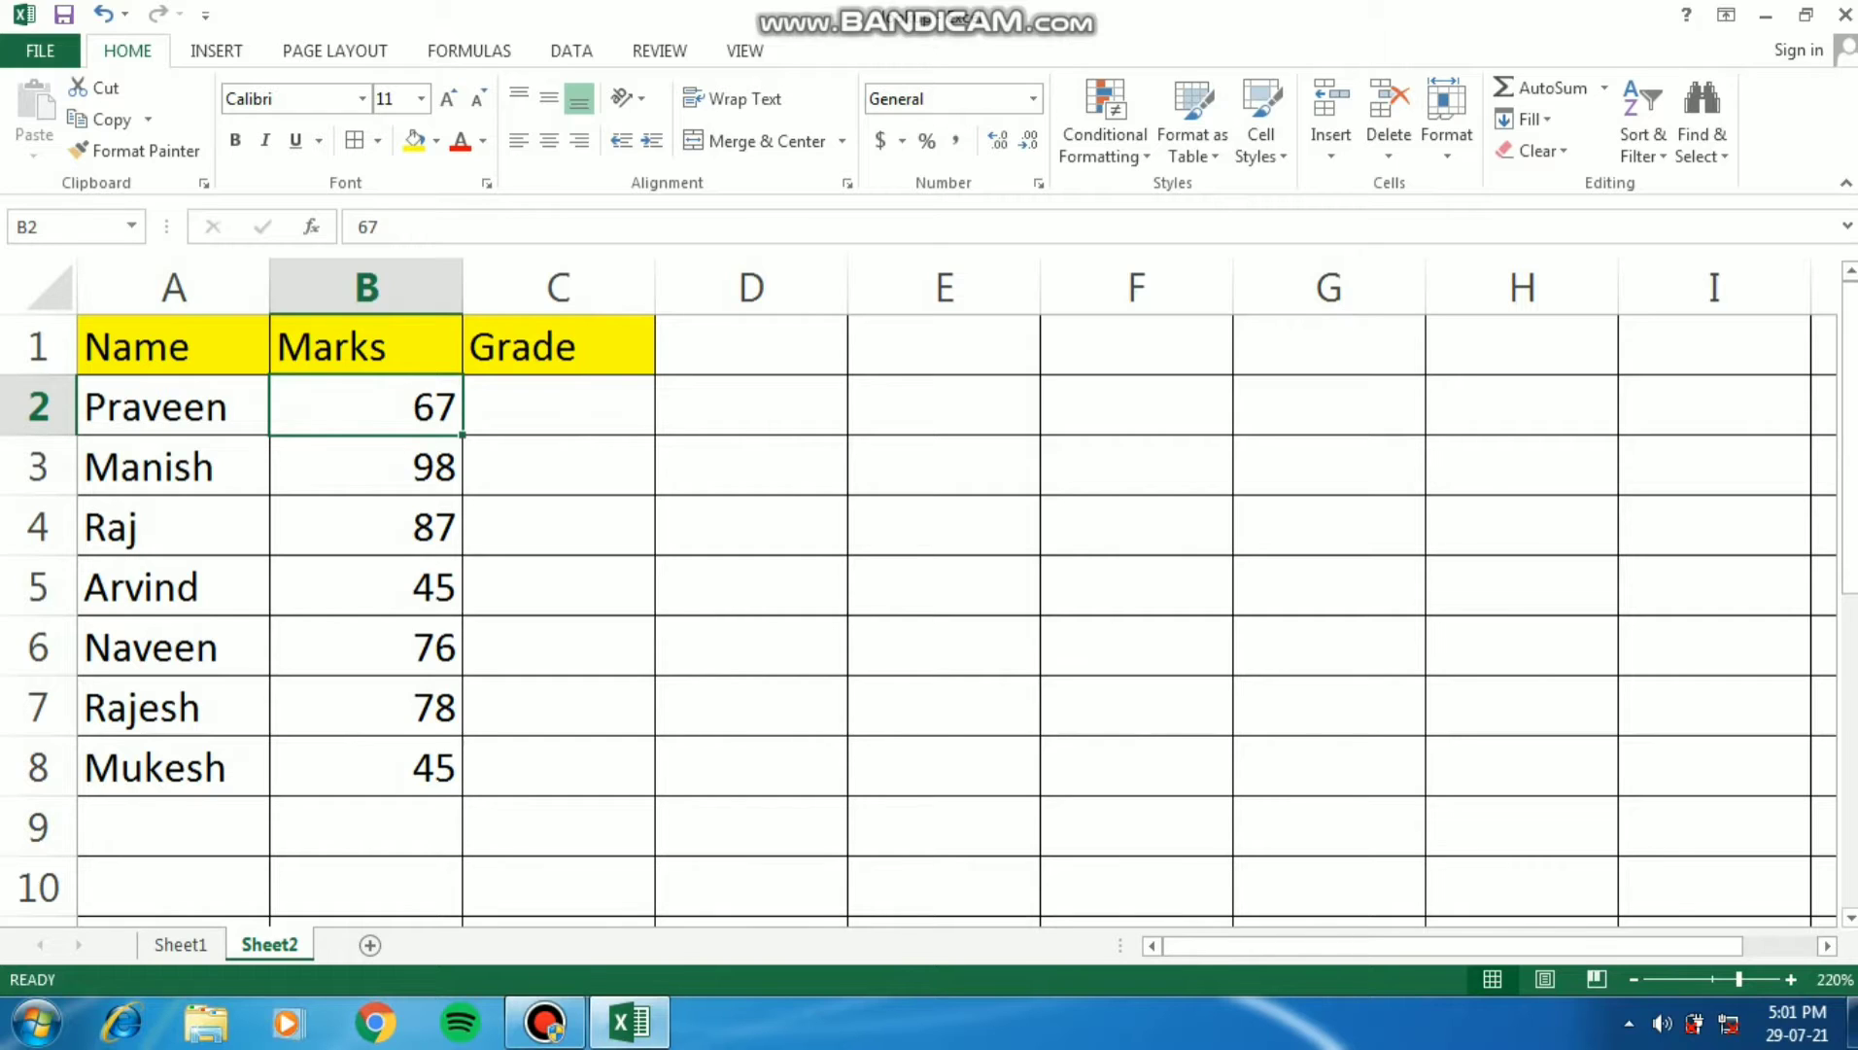
{"action": "key", "text": "Left"}
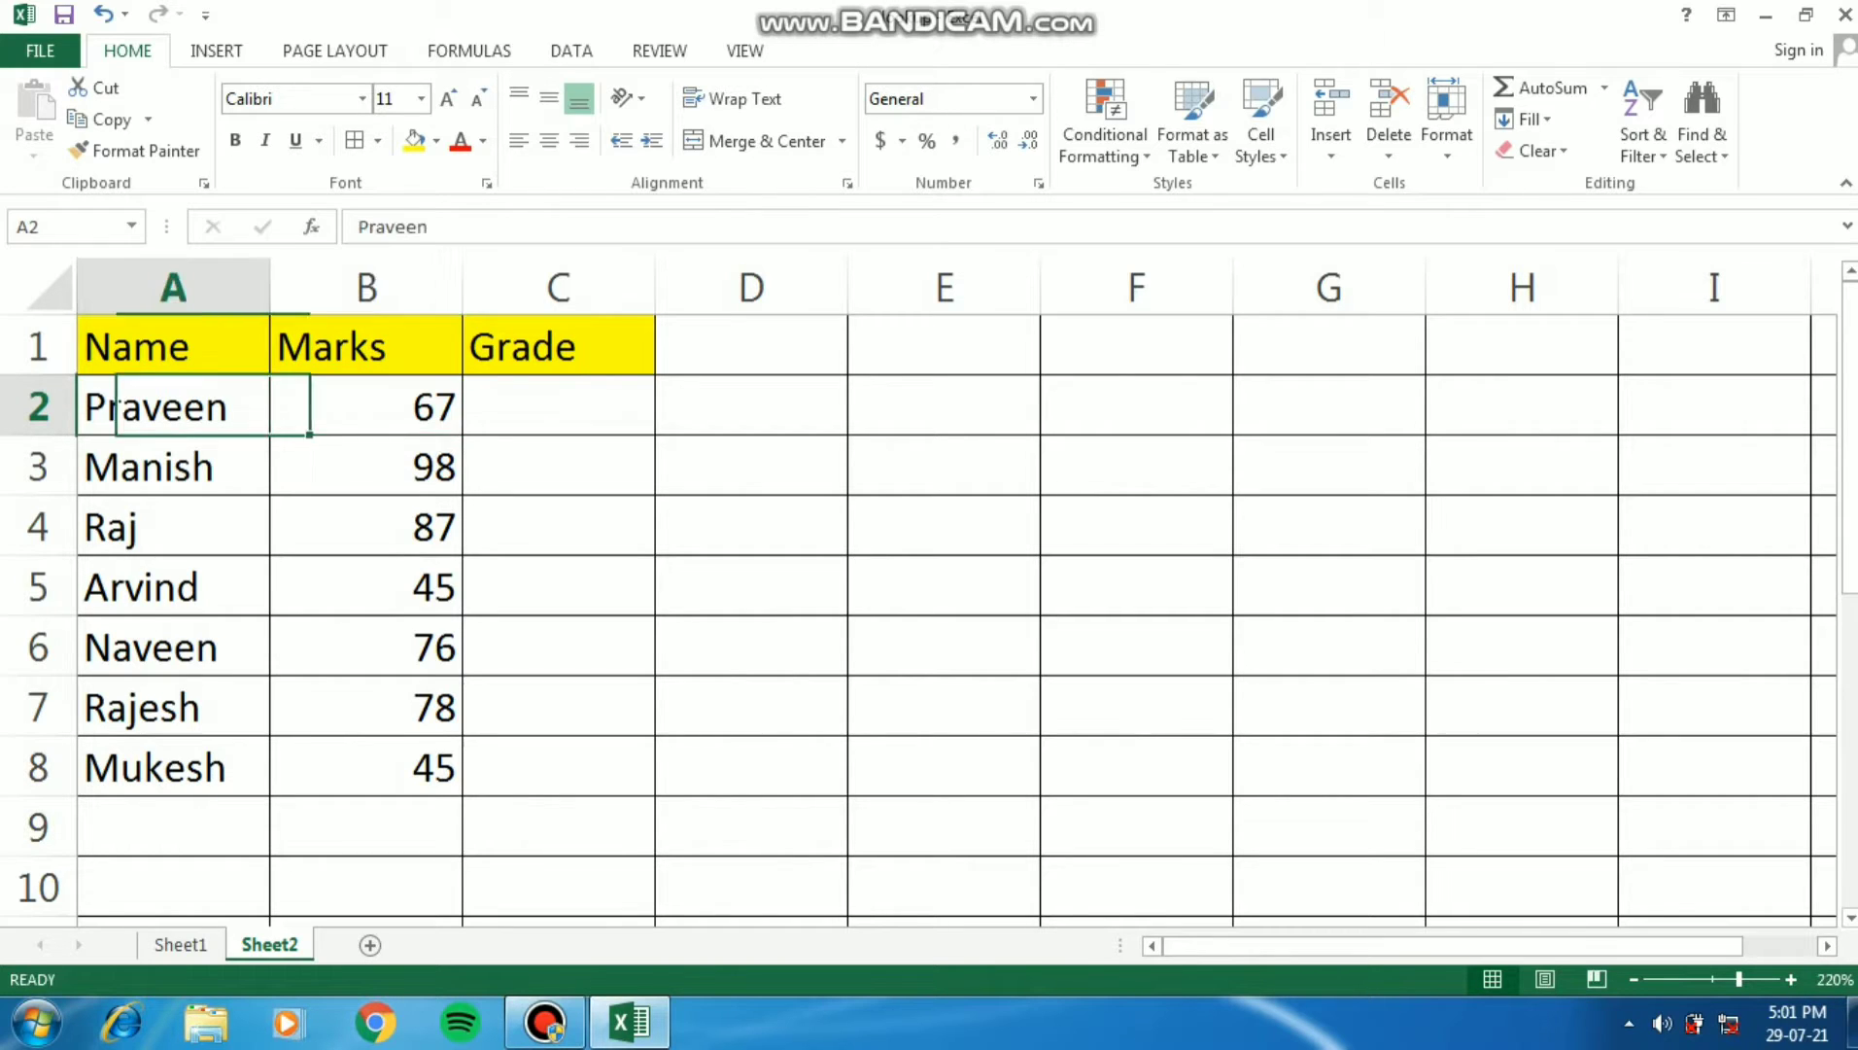
{"action": "key", "text": "Right"}
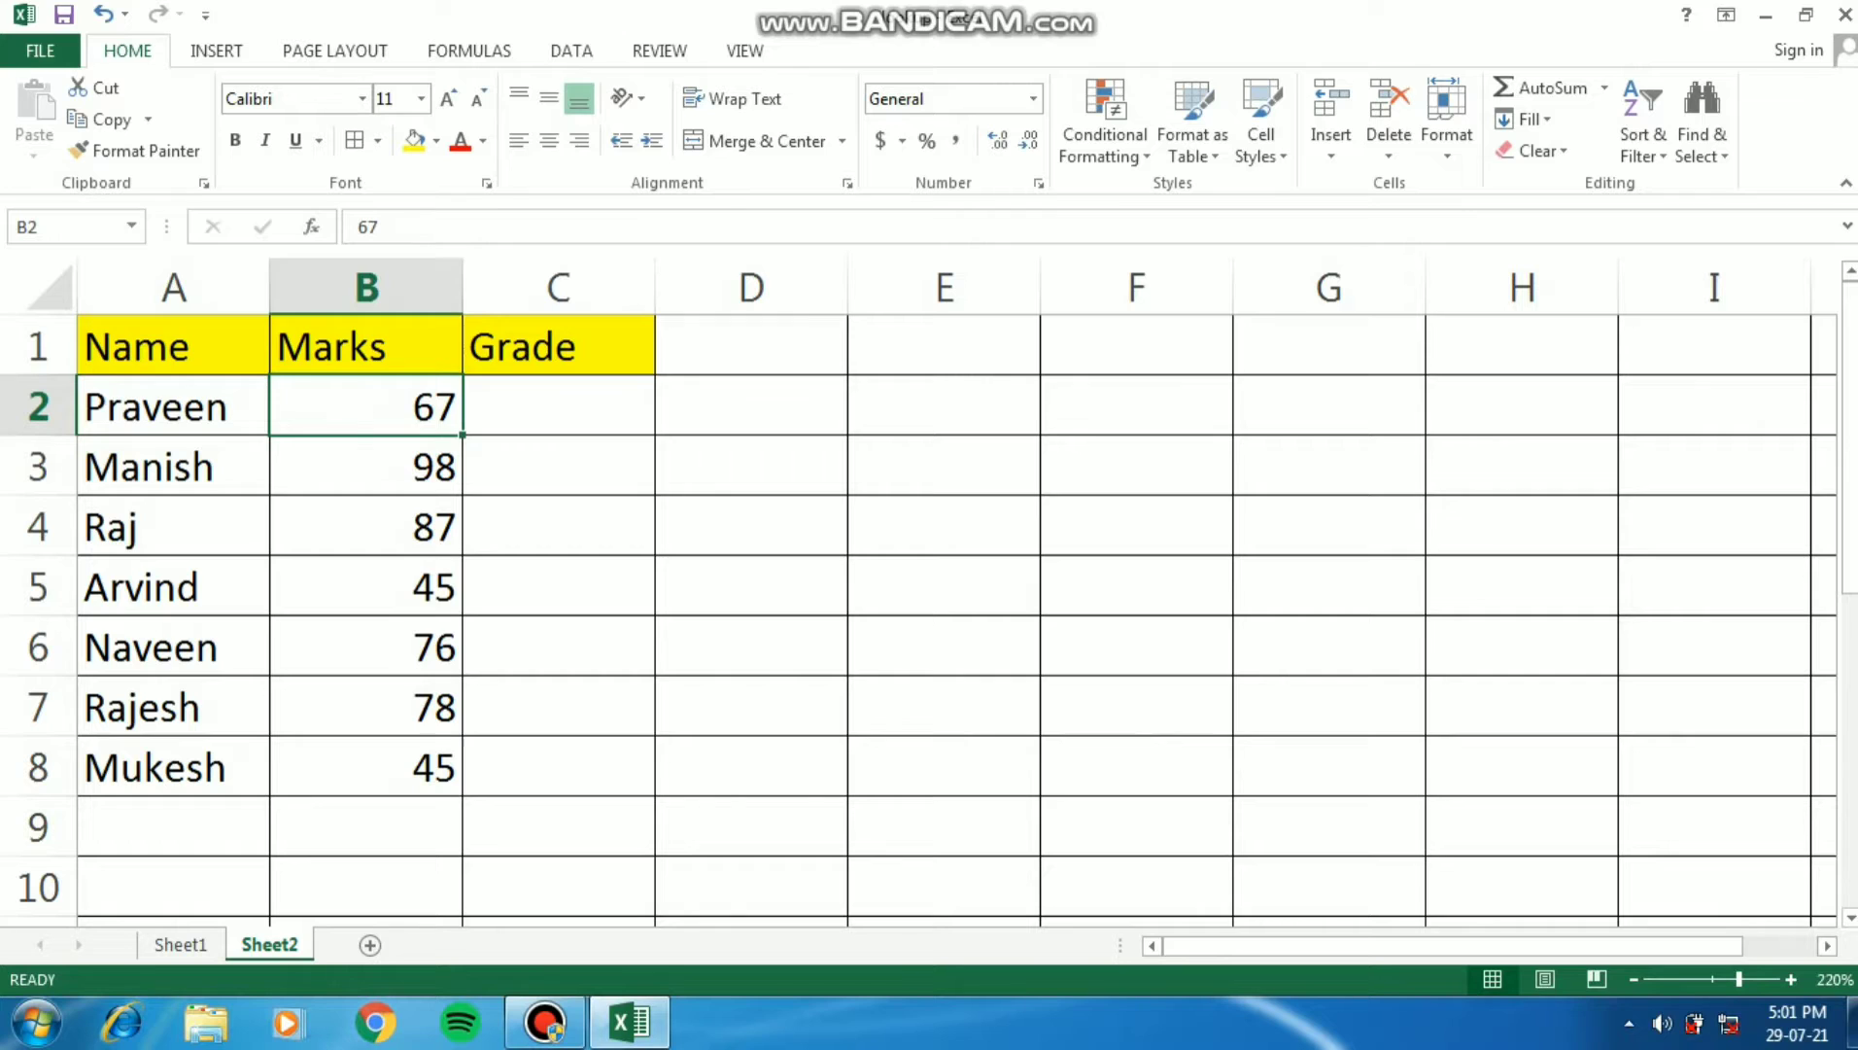
{"action": "key", "text": "Left"}
{"action": "key", "text": "Down"}
{"action": "key", "text": "Down"}
{"action": "key", "text": "Down"}
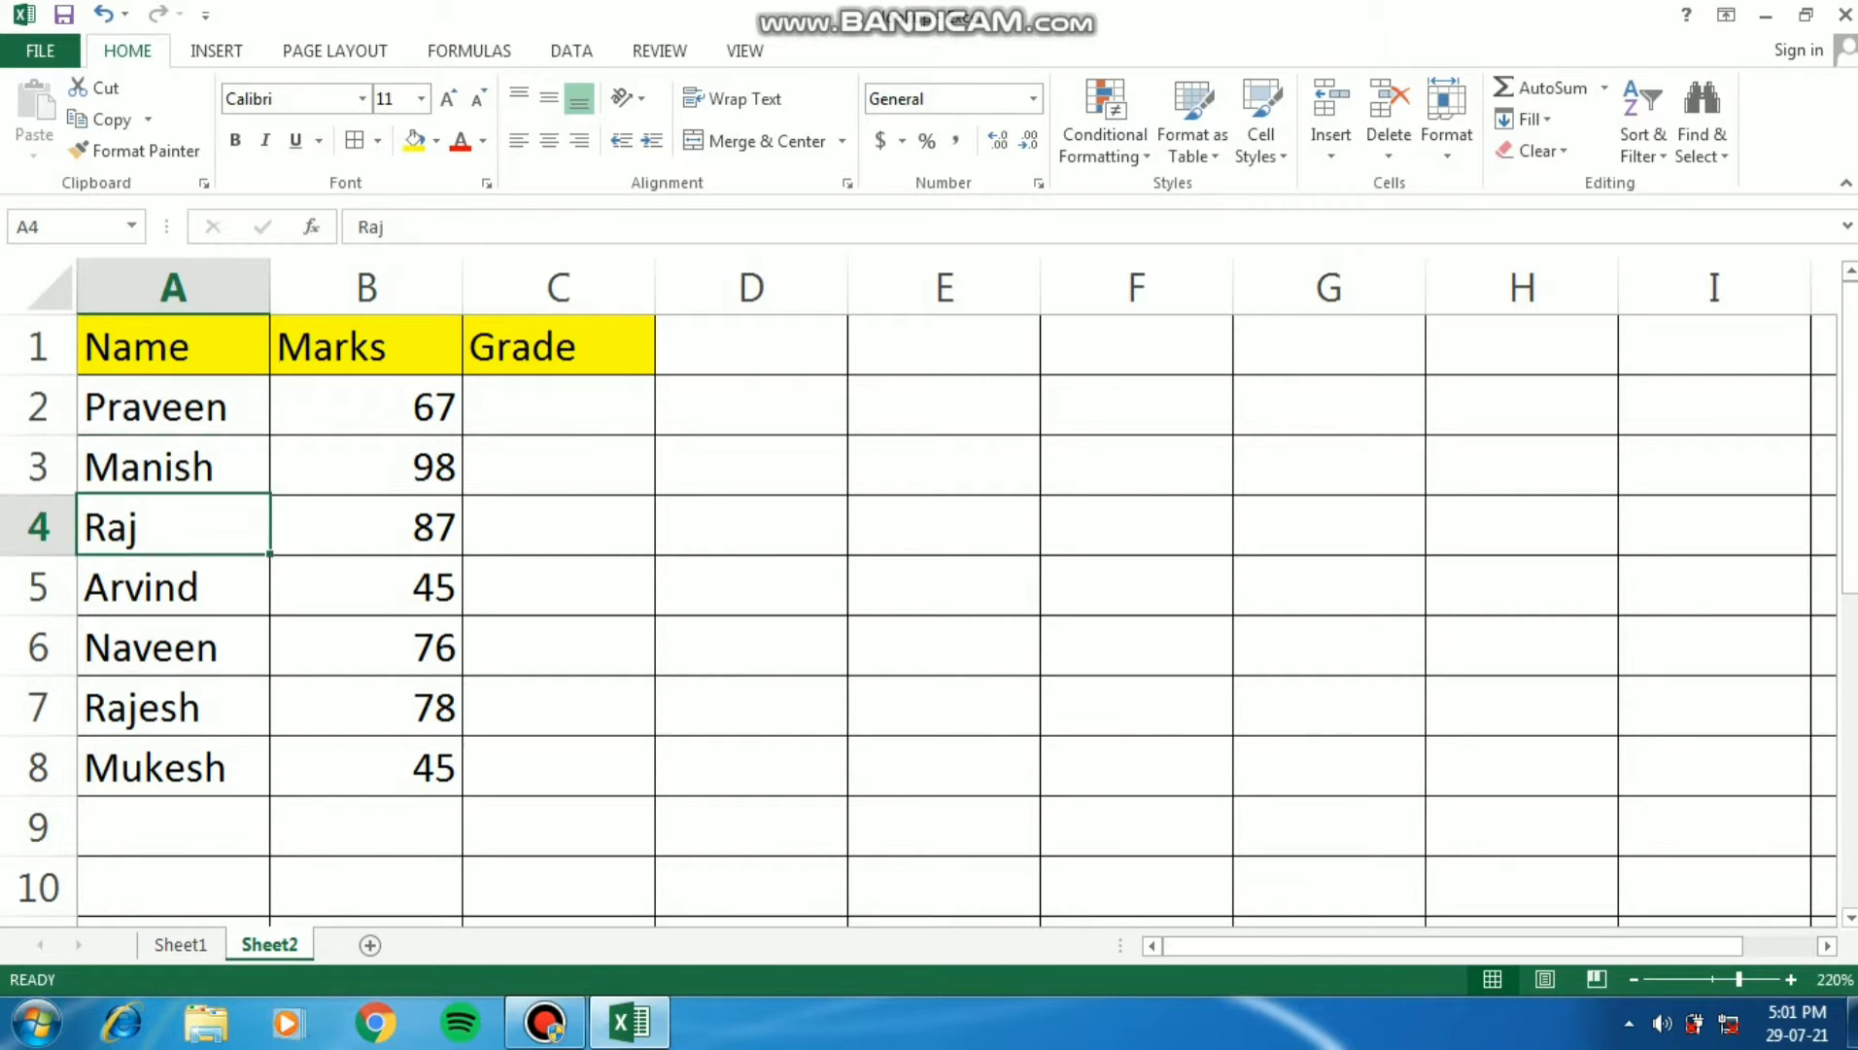
{"action": "key", "text": "Up"}
{"action": "key", "text": "Up"}
{"action": "key", "text": "Up"}
{"action": "key", "text": "Right"}
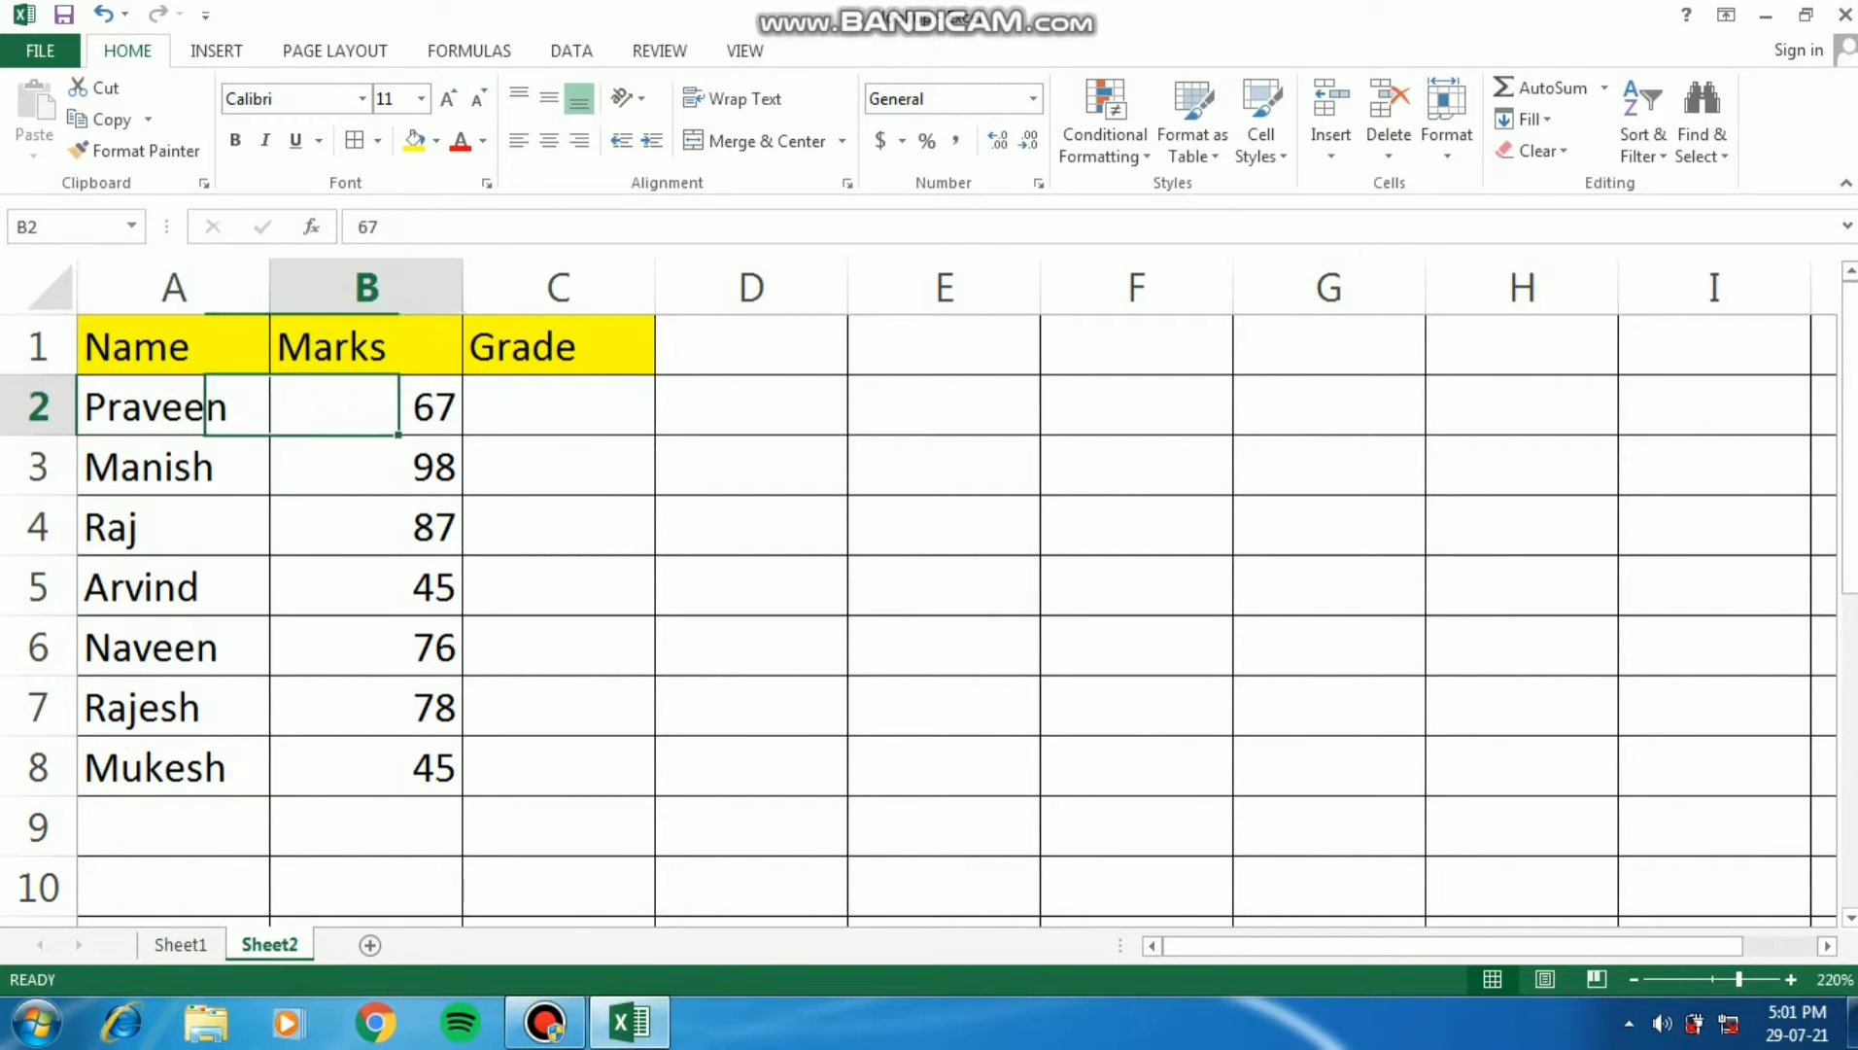
{"action": "key", "text": "Down"}
{"action": "key", "text": "Down"}
{"action": "key", "text": "Down"}
{"action": "key", "text": "Down"}
{"action": "key", "text": "Down"}
{"action": "key", "text": "Down"}
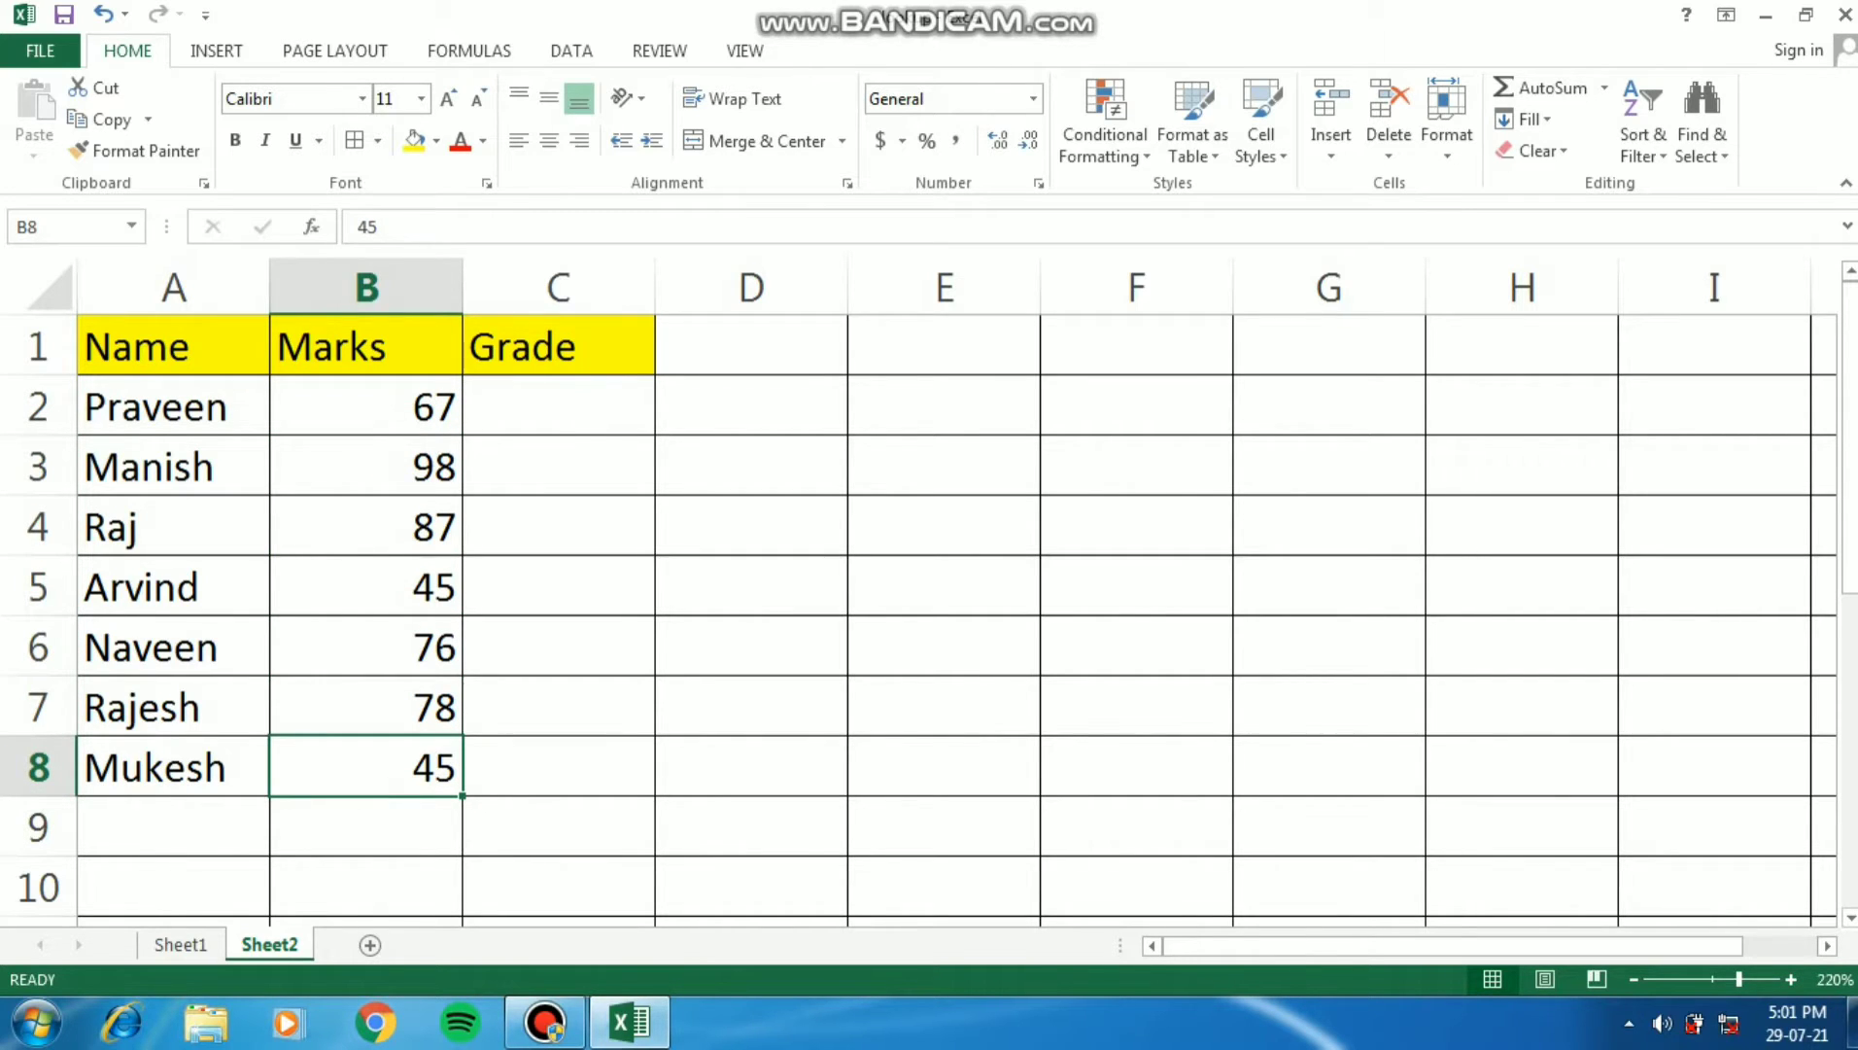
{"action": "key", "text": "Up"}
{"action": "key", "text": "Up"}
{"action": "key", "text": "Up"}
{"action": "key", "text": "Up"}
{"action": "key", "text": "Up"}
{"action": "key", "text": "Up"}
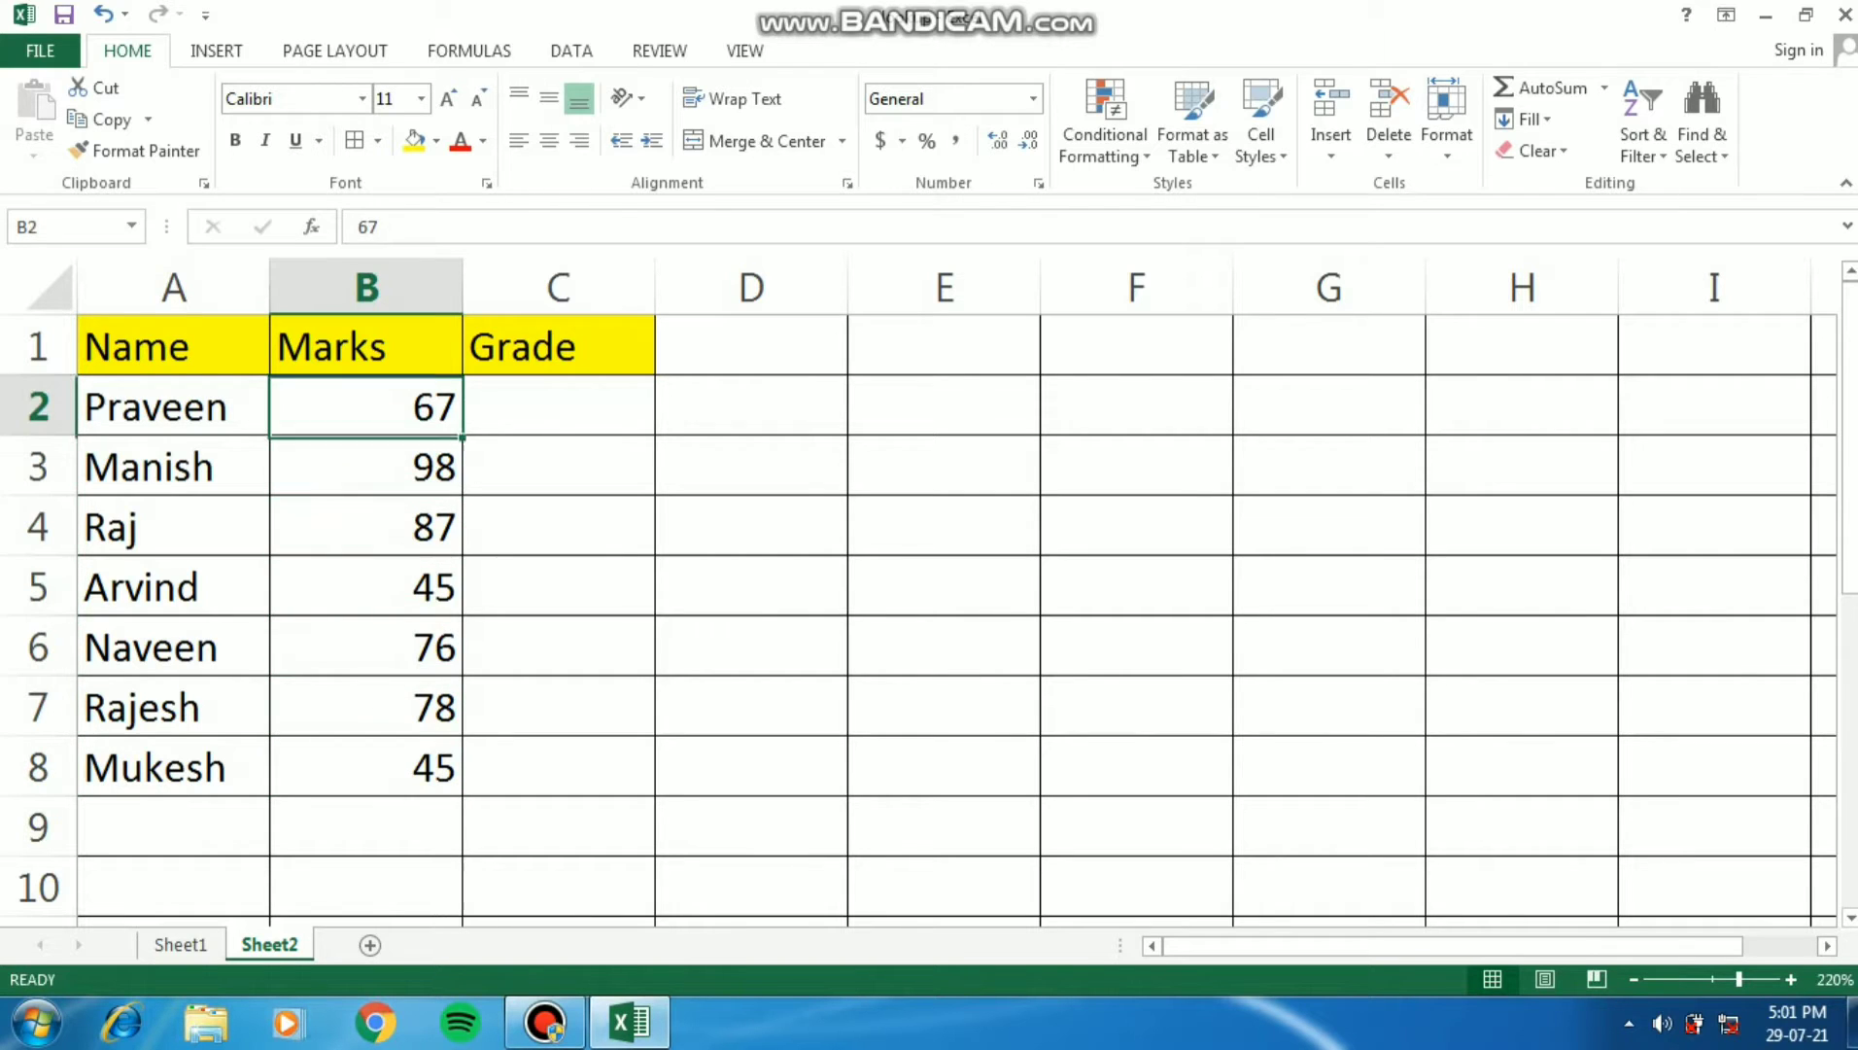
{"action": "key", "text": "Right"}
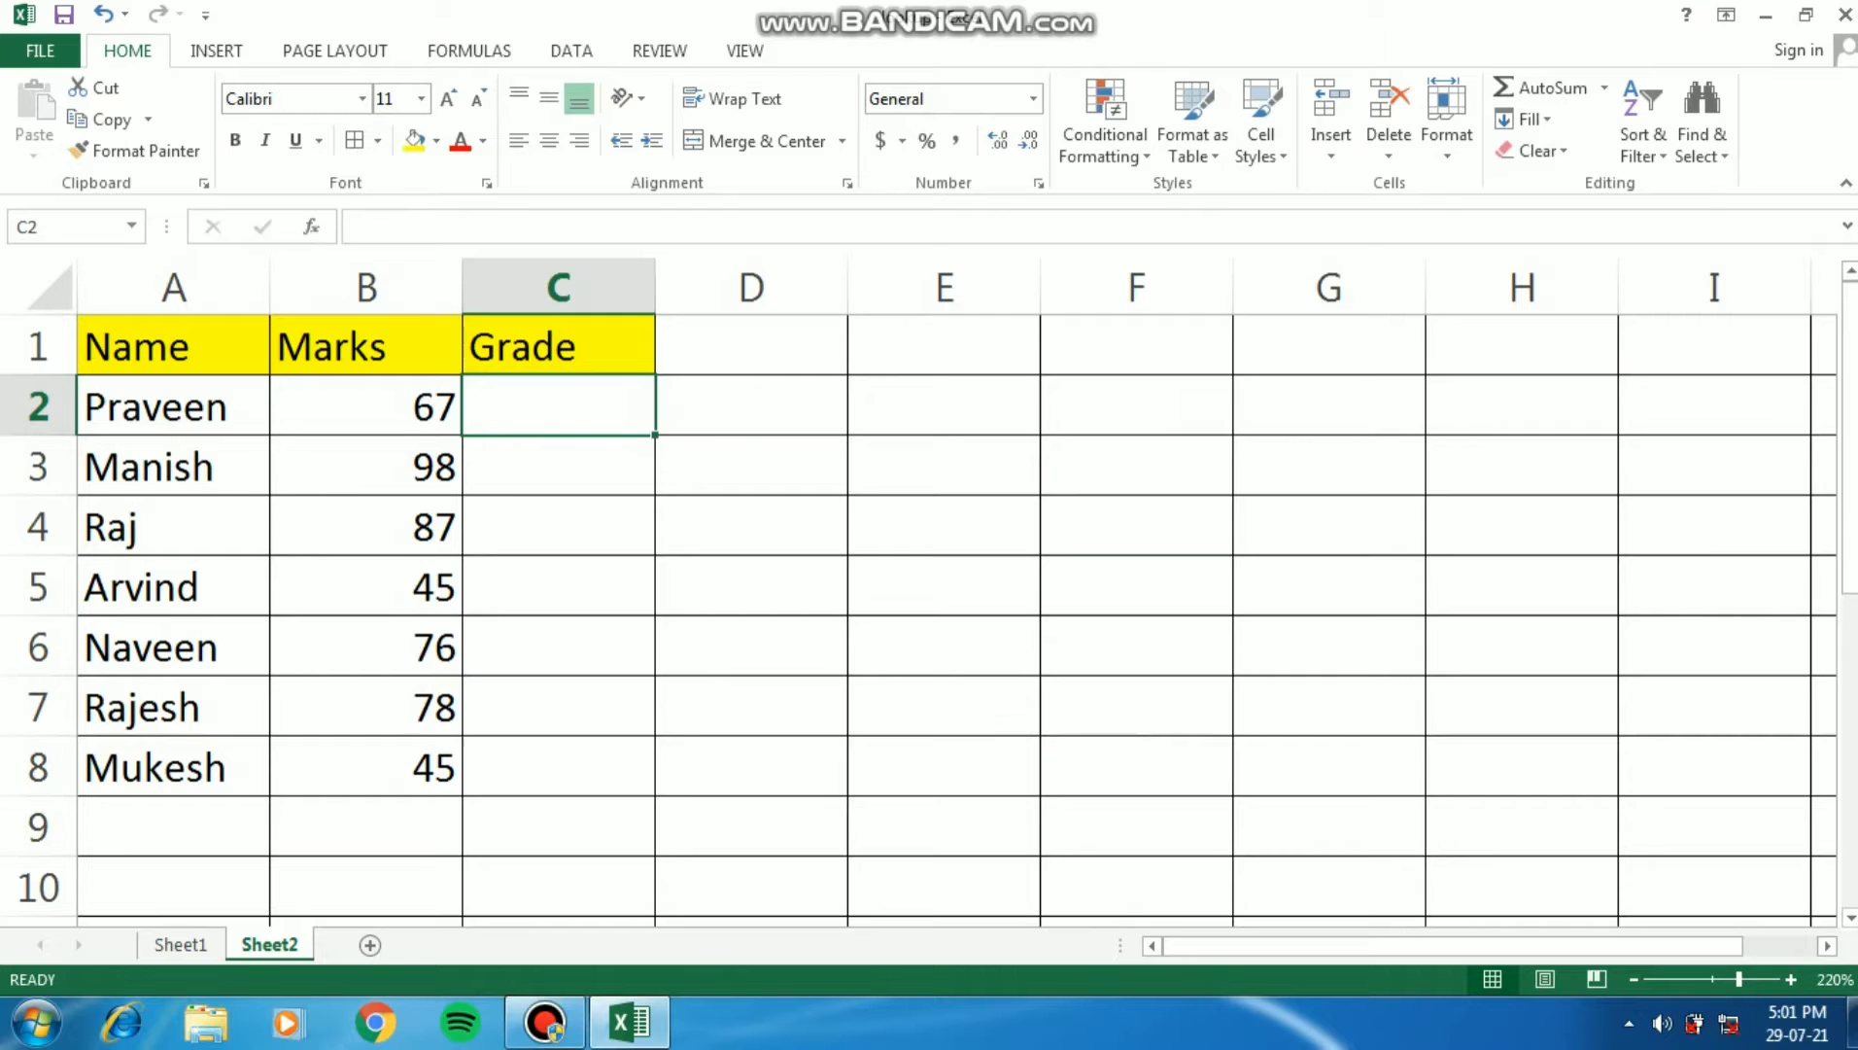
{"action": "key", "text": "Right"}
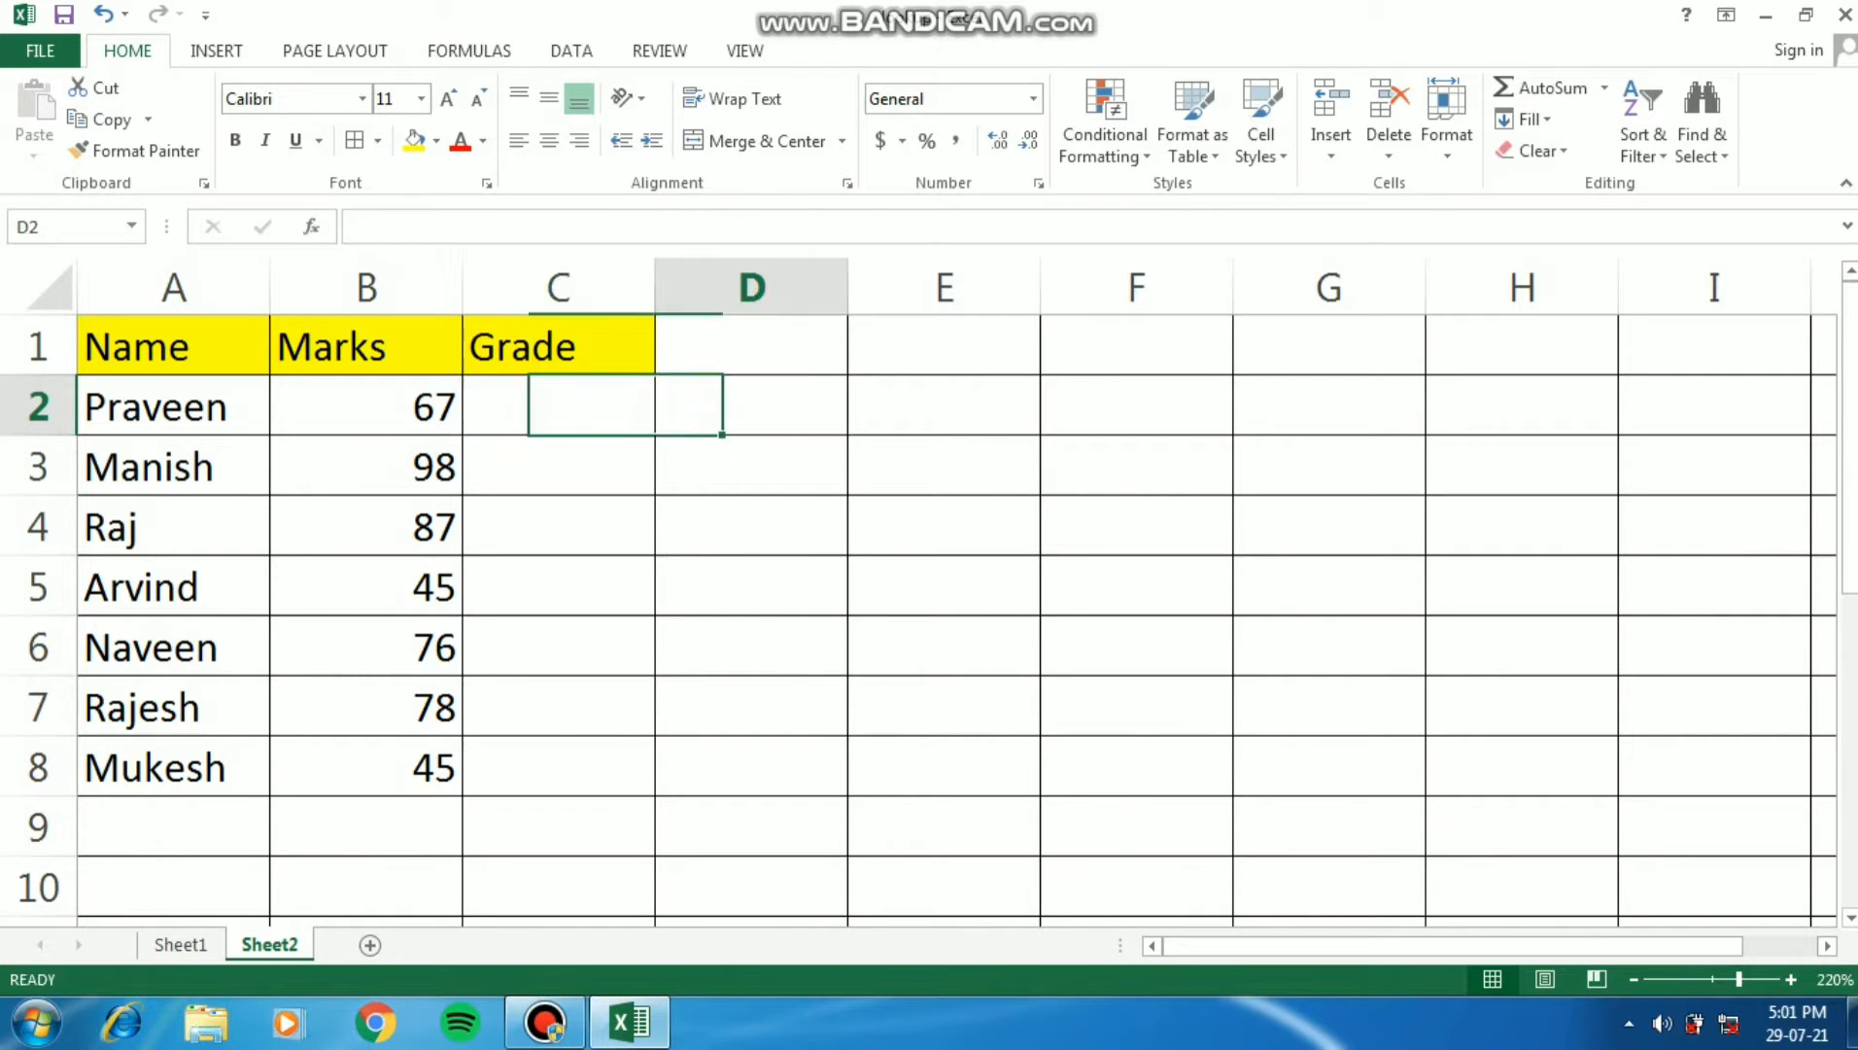
- Enter the note "vlookup" in cell F2 of Sheet2
{"action": "key", "text": "Right"}
{"action": "key", "text": "Right"}
{"action": "type", "text": "v"}
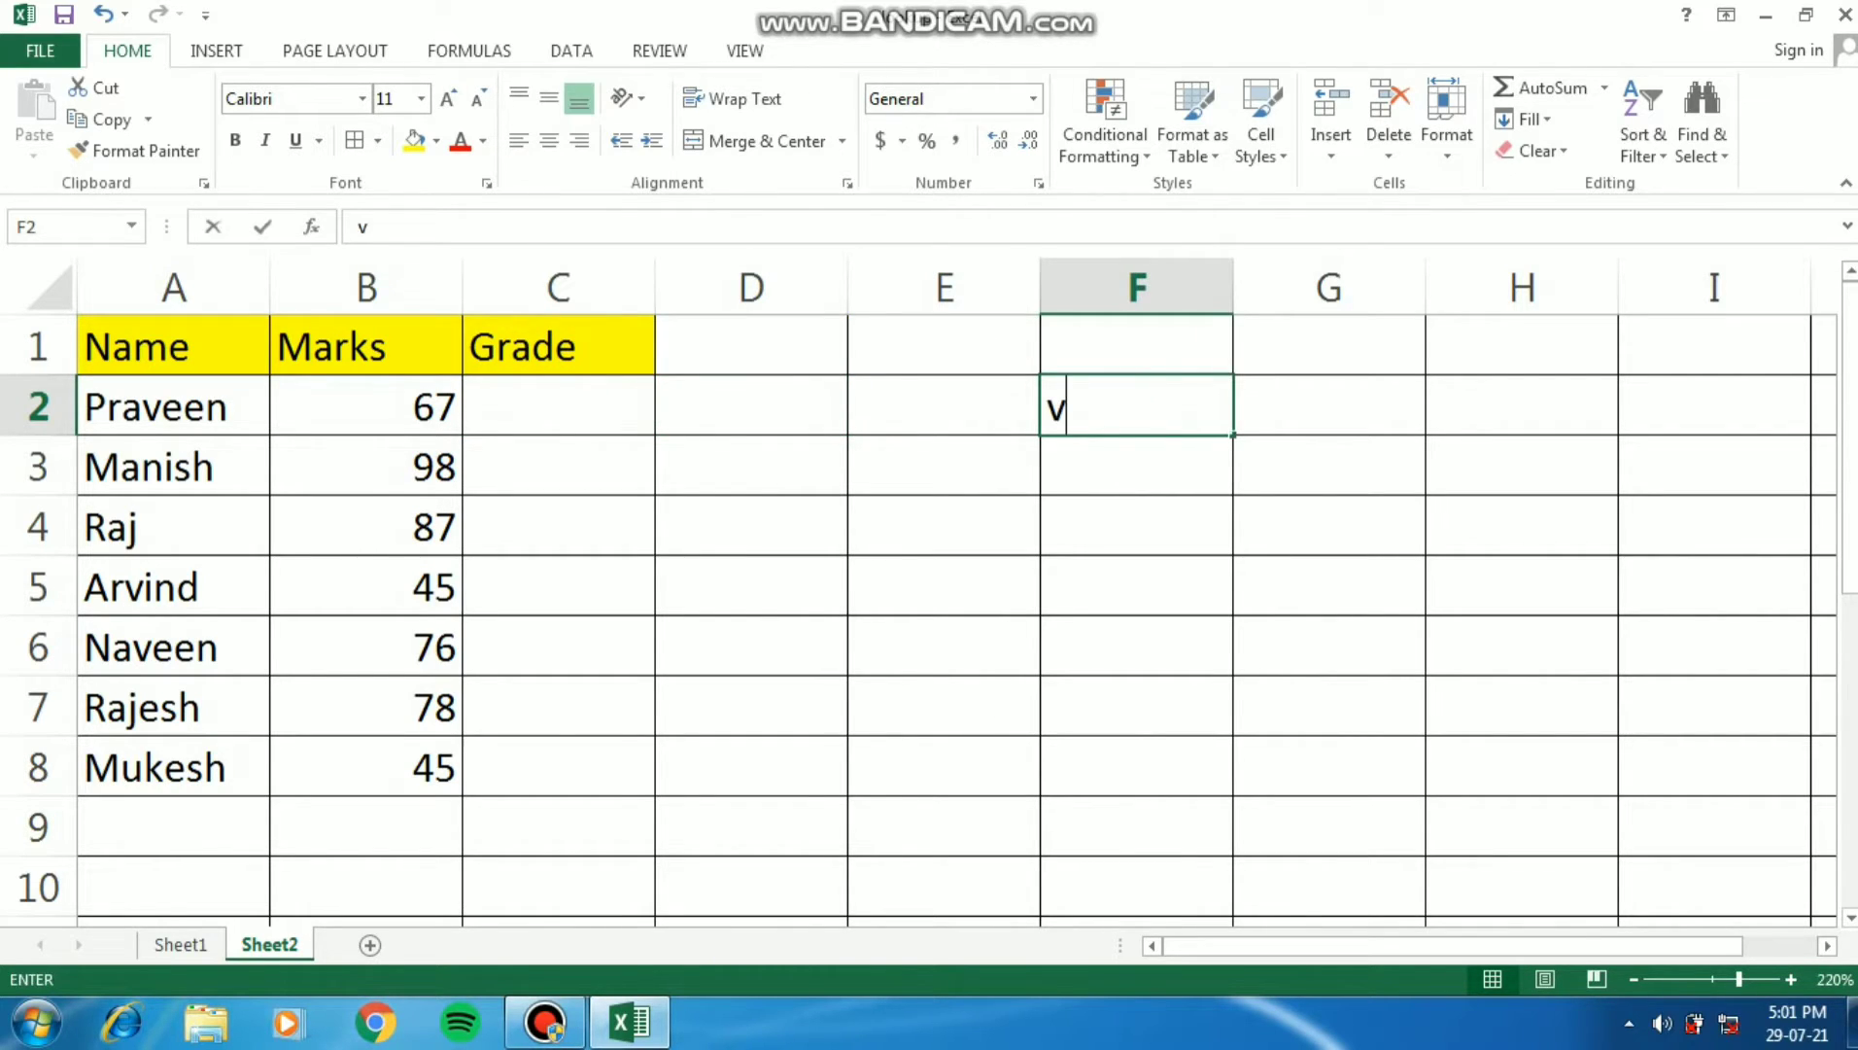
{"action": "type", "text": "lookup"}
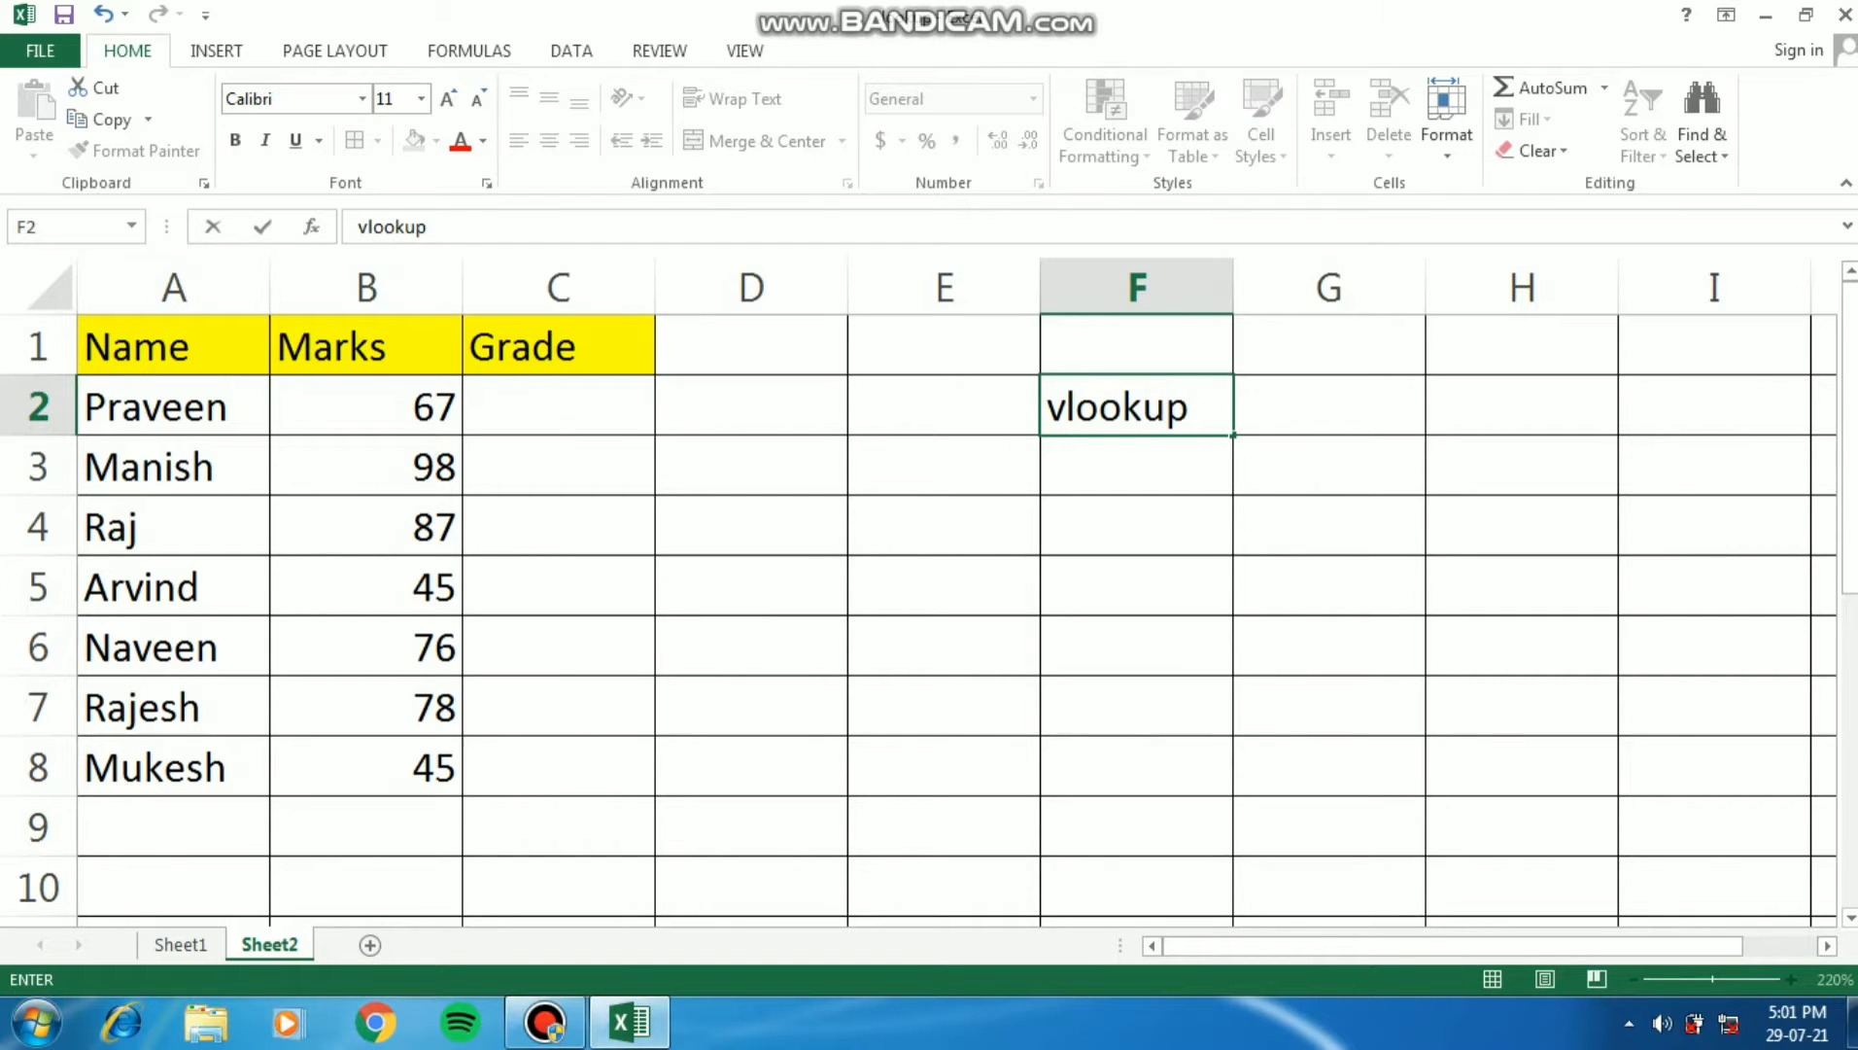
{"action": "key", "text": "Return"}
{"action": "key", "text": "Up"}
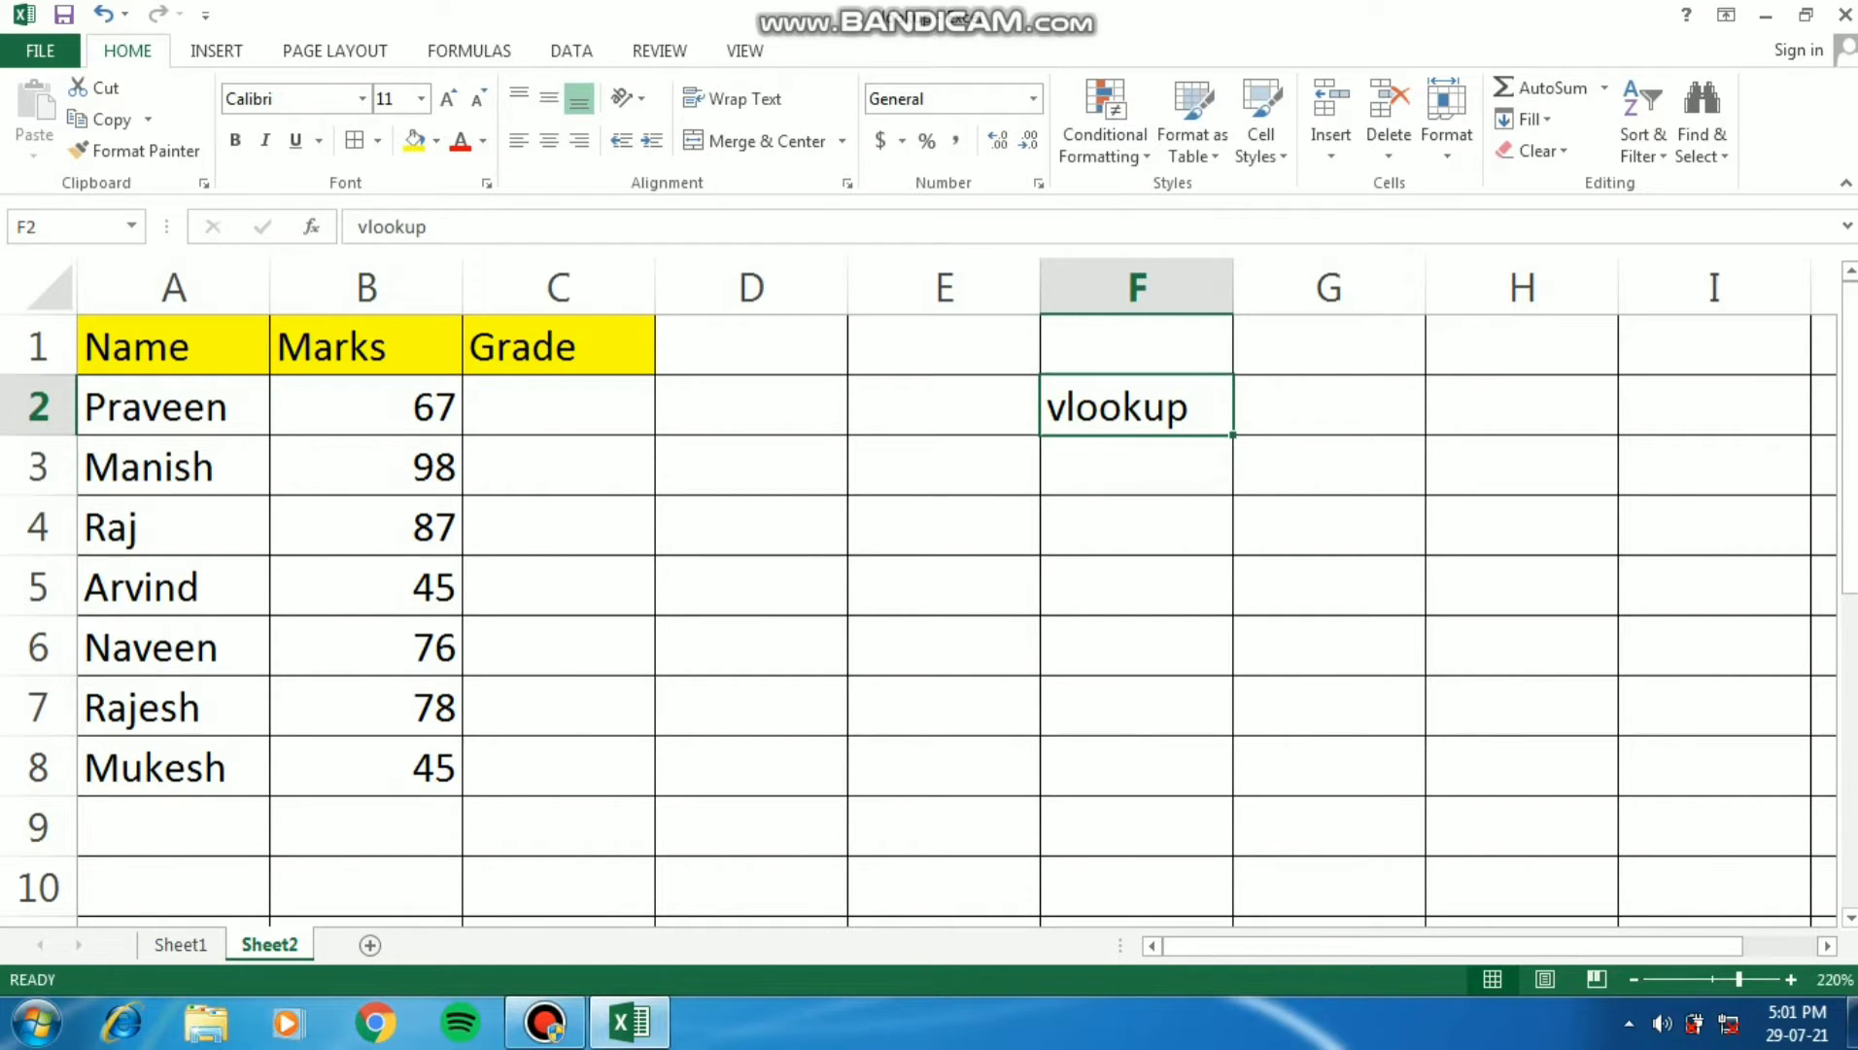
- Begin a VLOOKUP formula in the first student's Grade cell, C2, with the mark in B2 as the lookup value
{"action": "key", "text": "Left"}
{"action": "key", "text": "Left"}
{"action": "key", "text": "Left"}
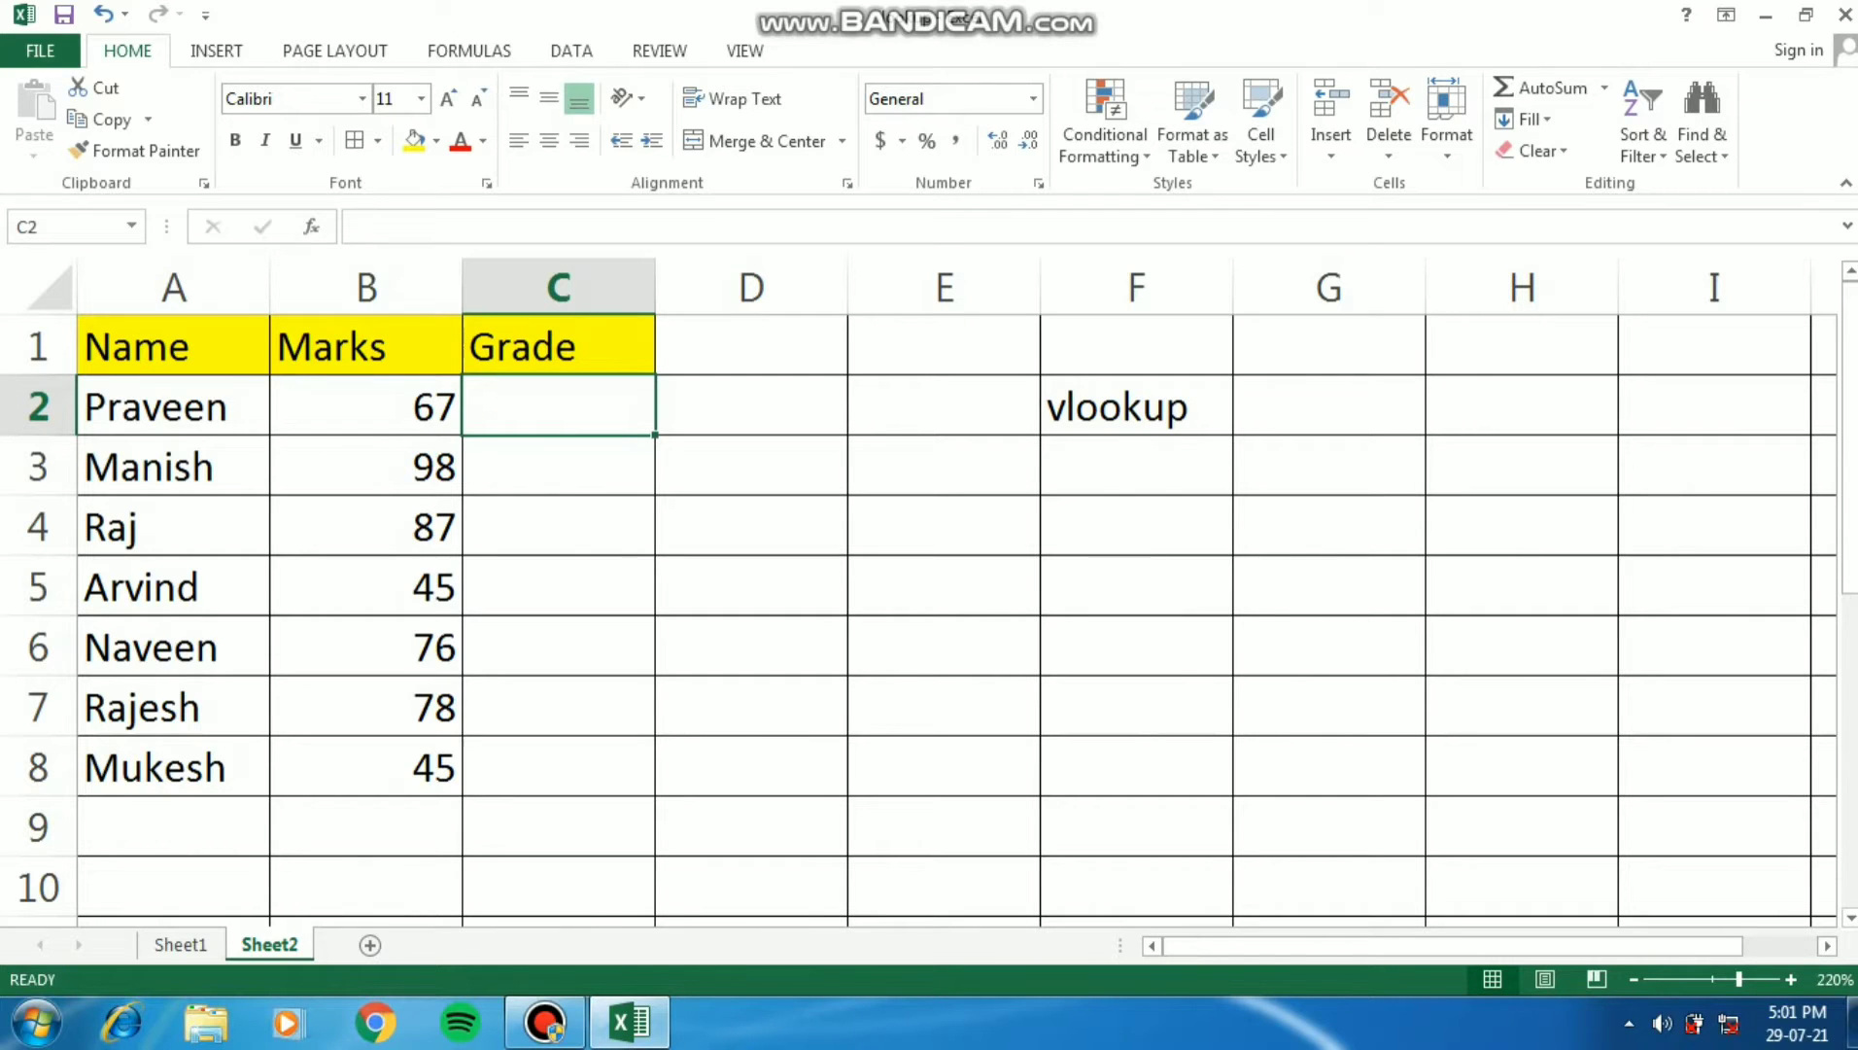
{"action": "type", "text": "="}
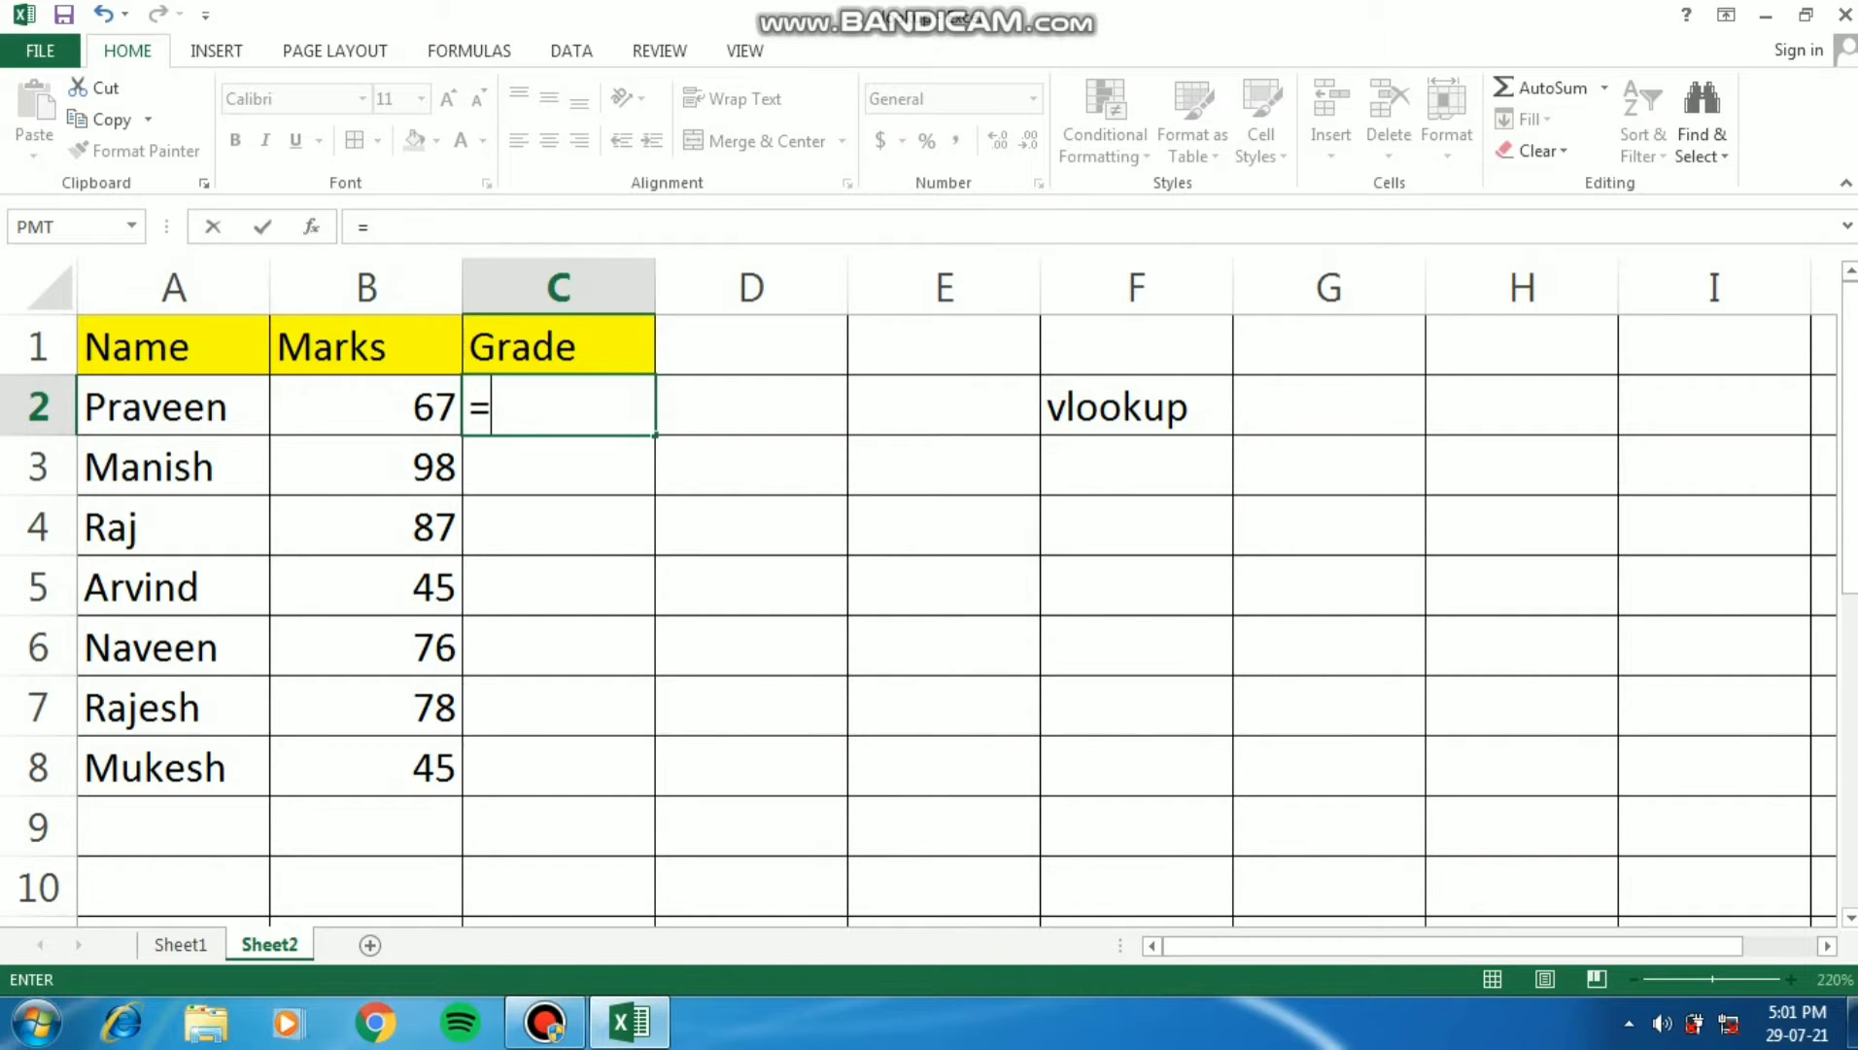
{"action": "type", "text": "vl"}
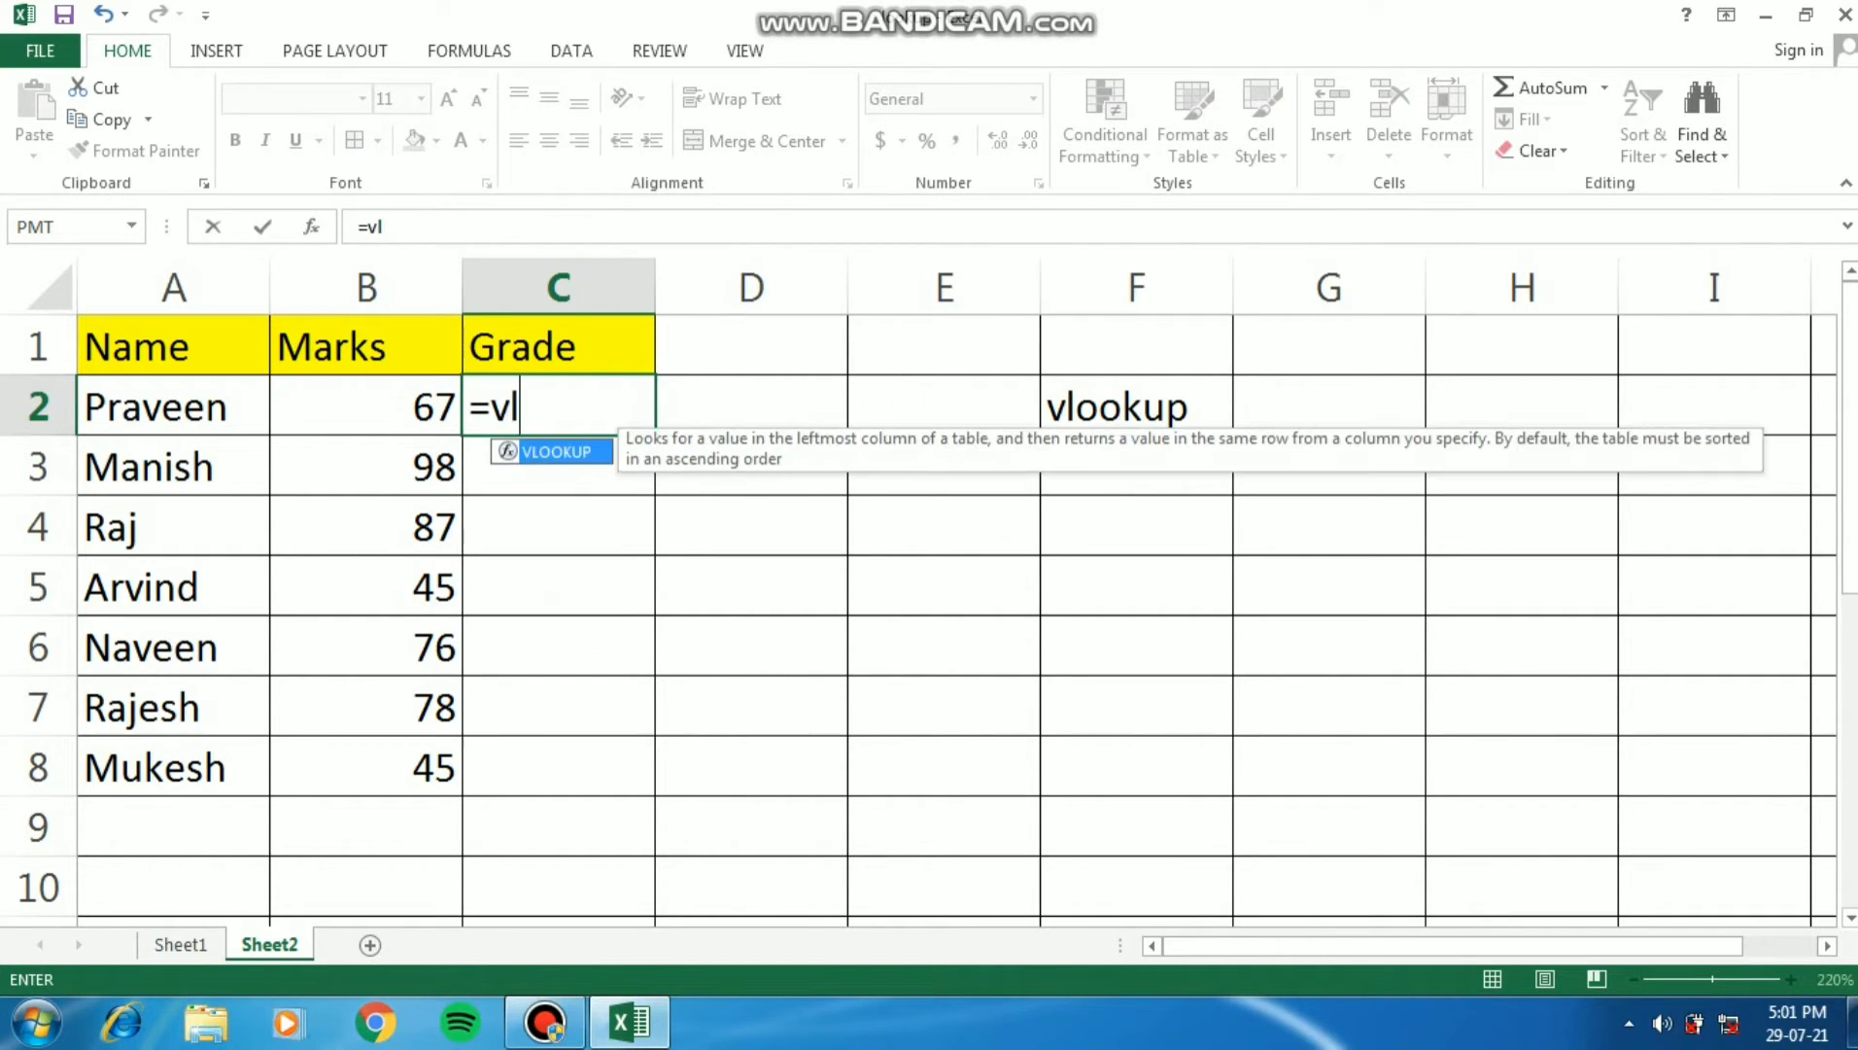
{"action": "type", "text": "ookup"}
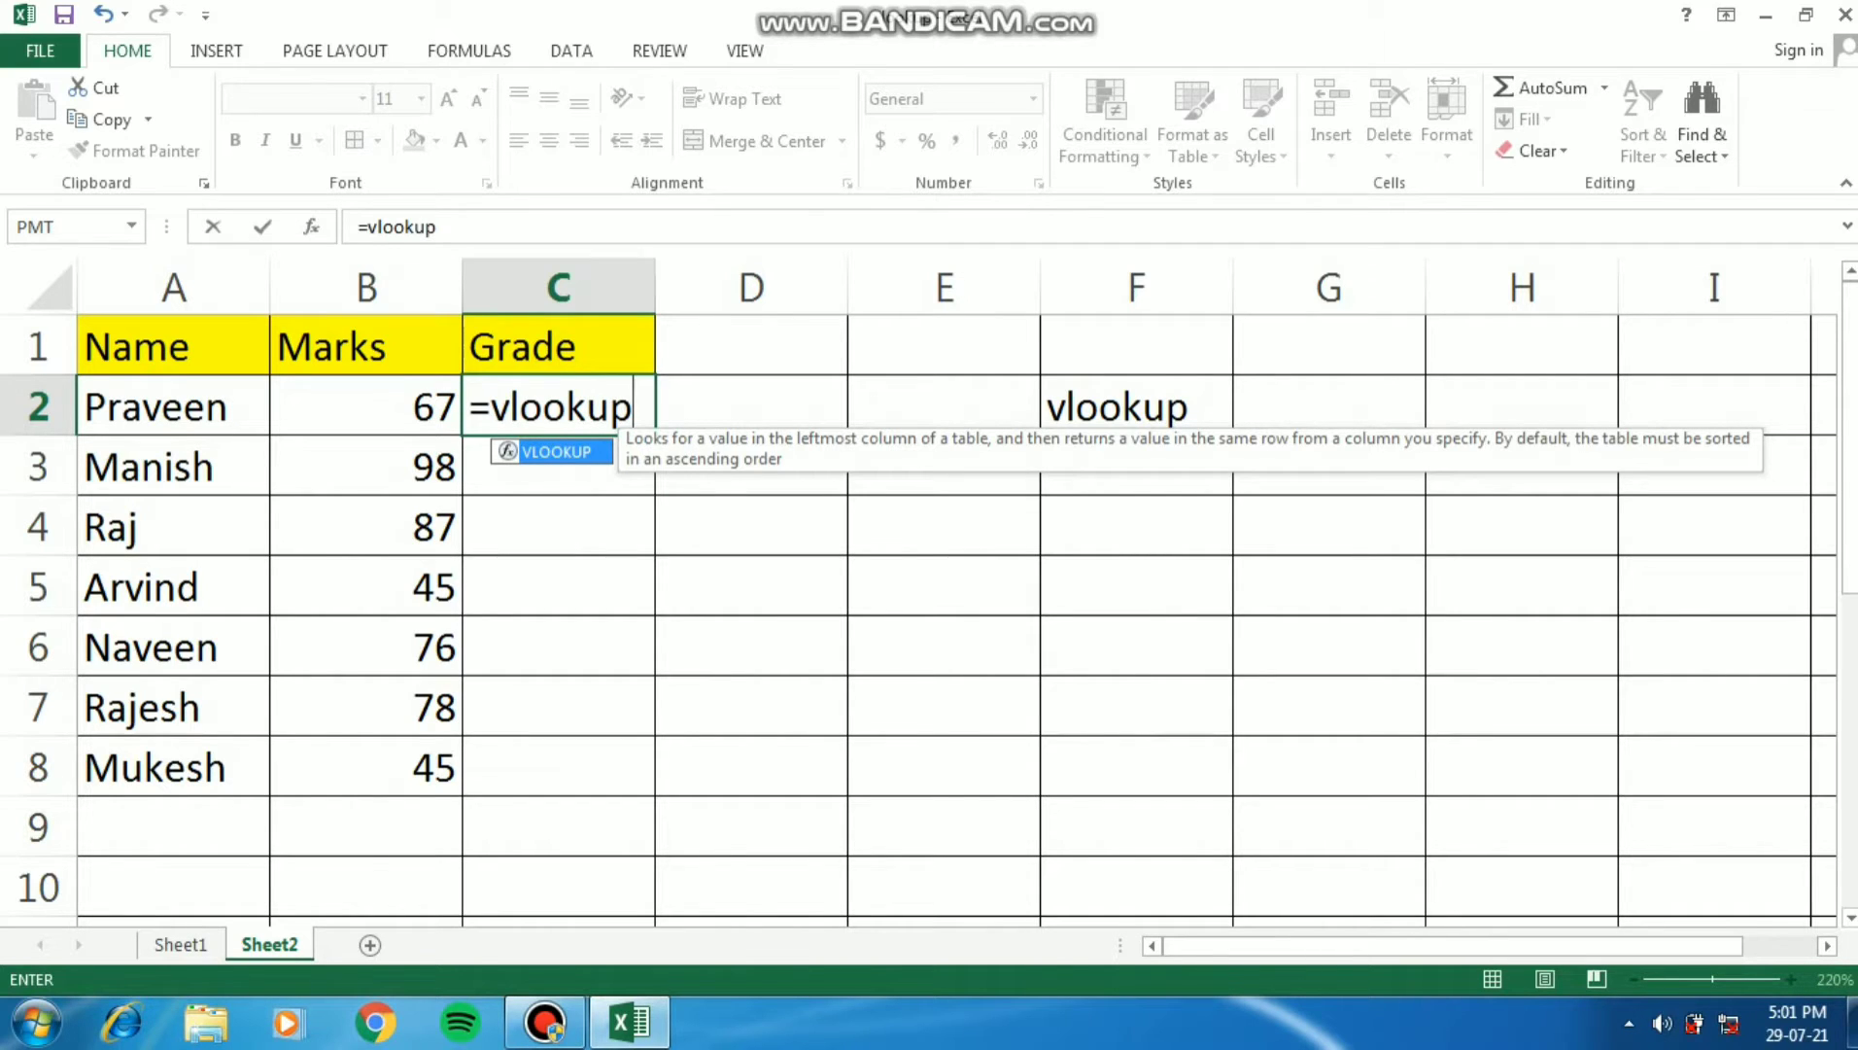
{"action": "key", "text": "Tab"}
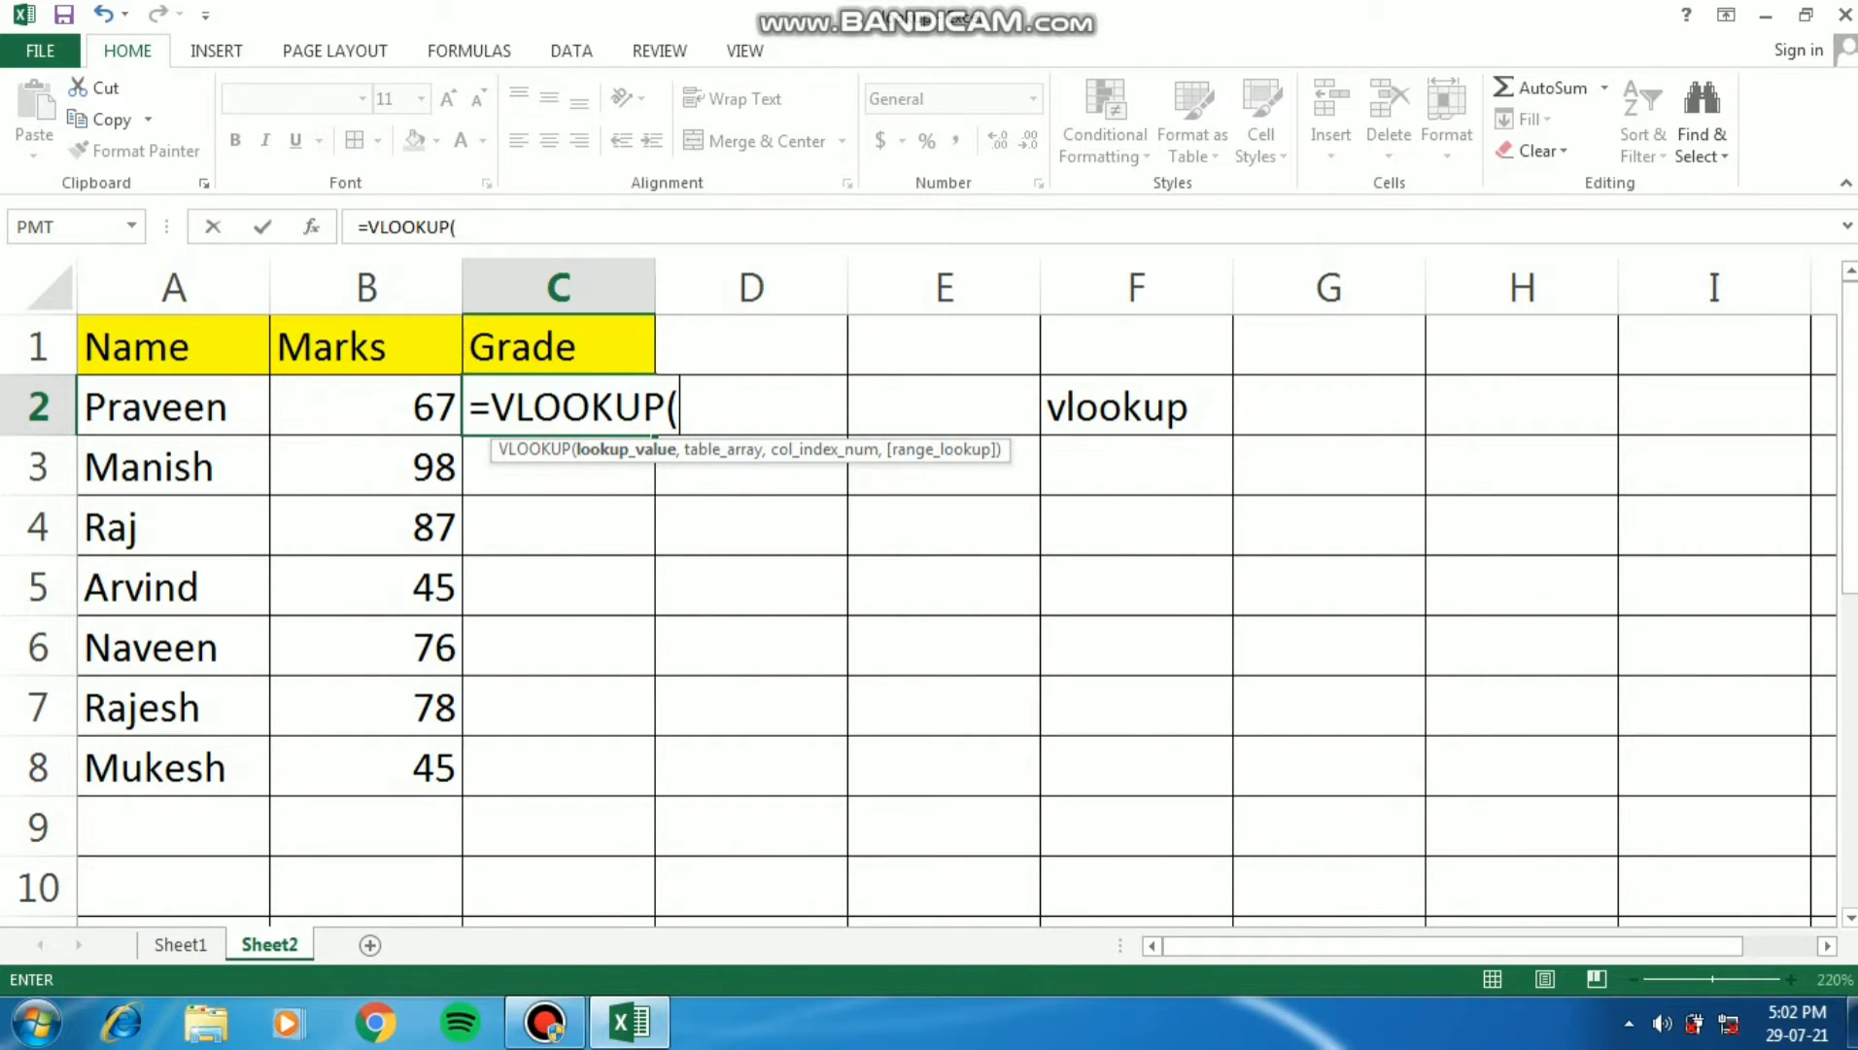
{"action": "left_click", "coordinate": [367, 407]}
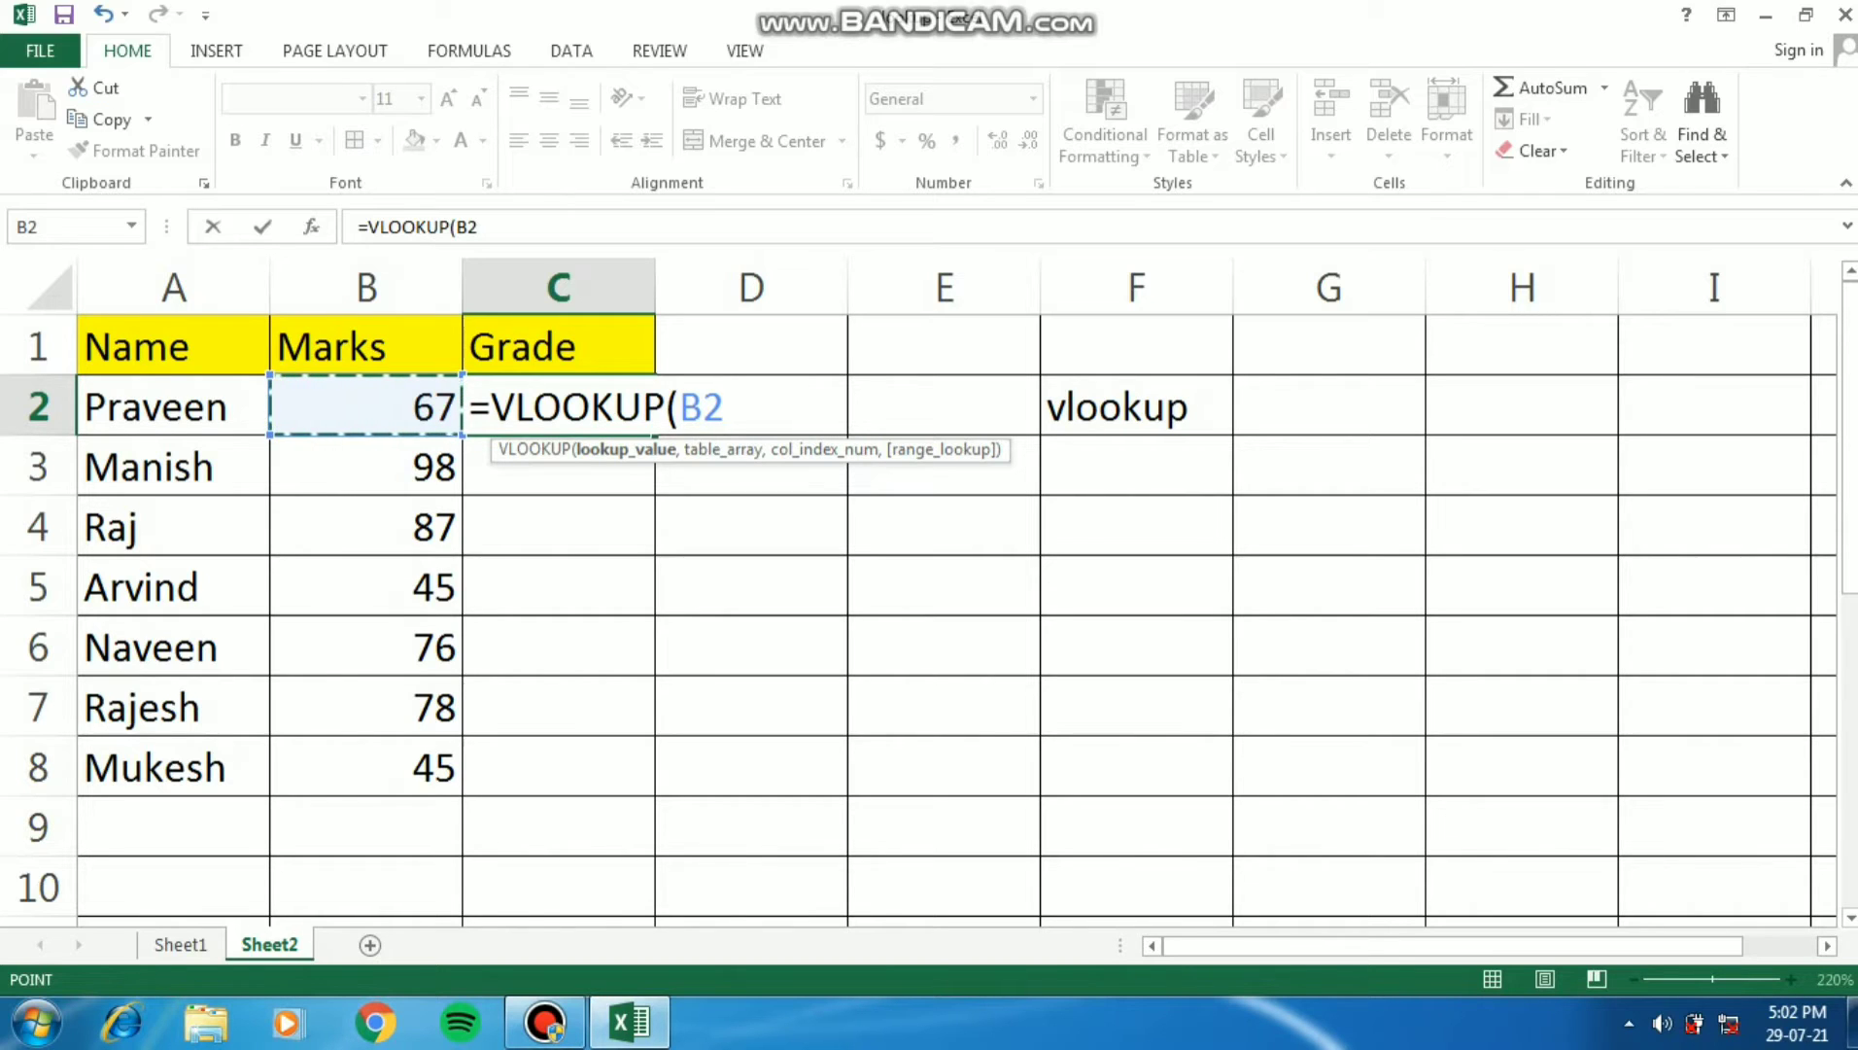
{"action": "type", "text": ","}
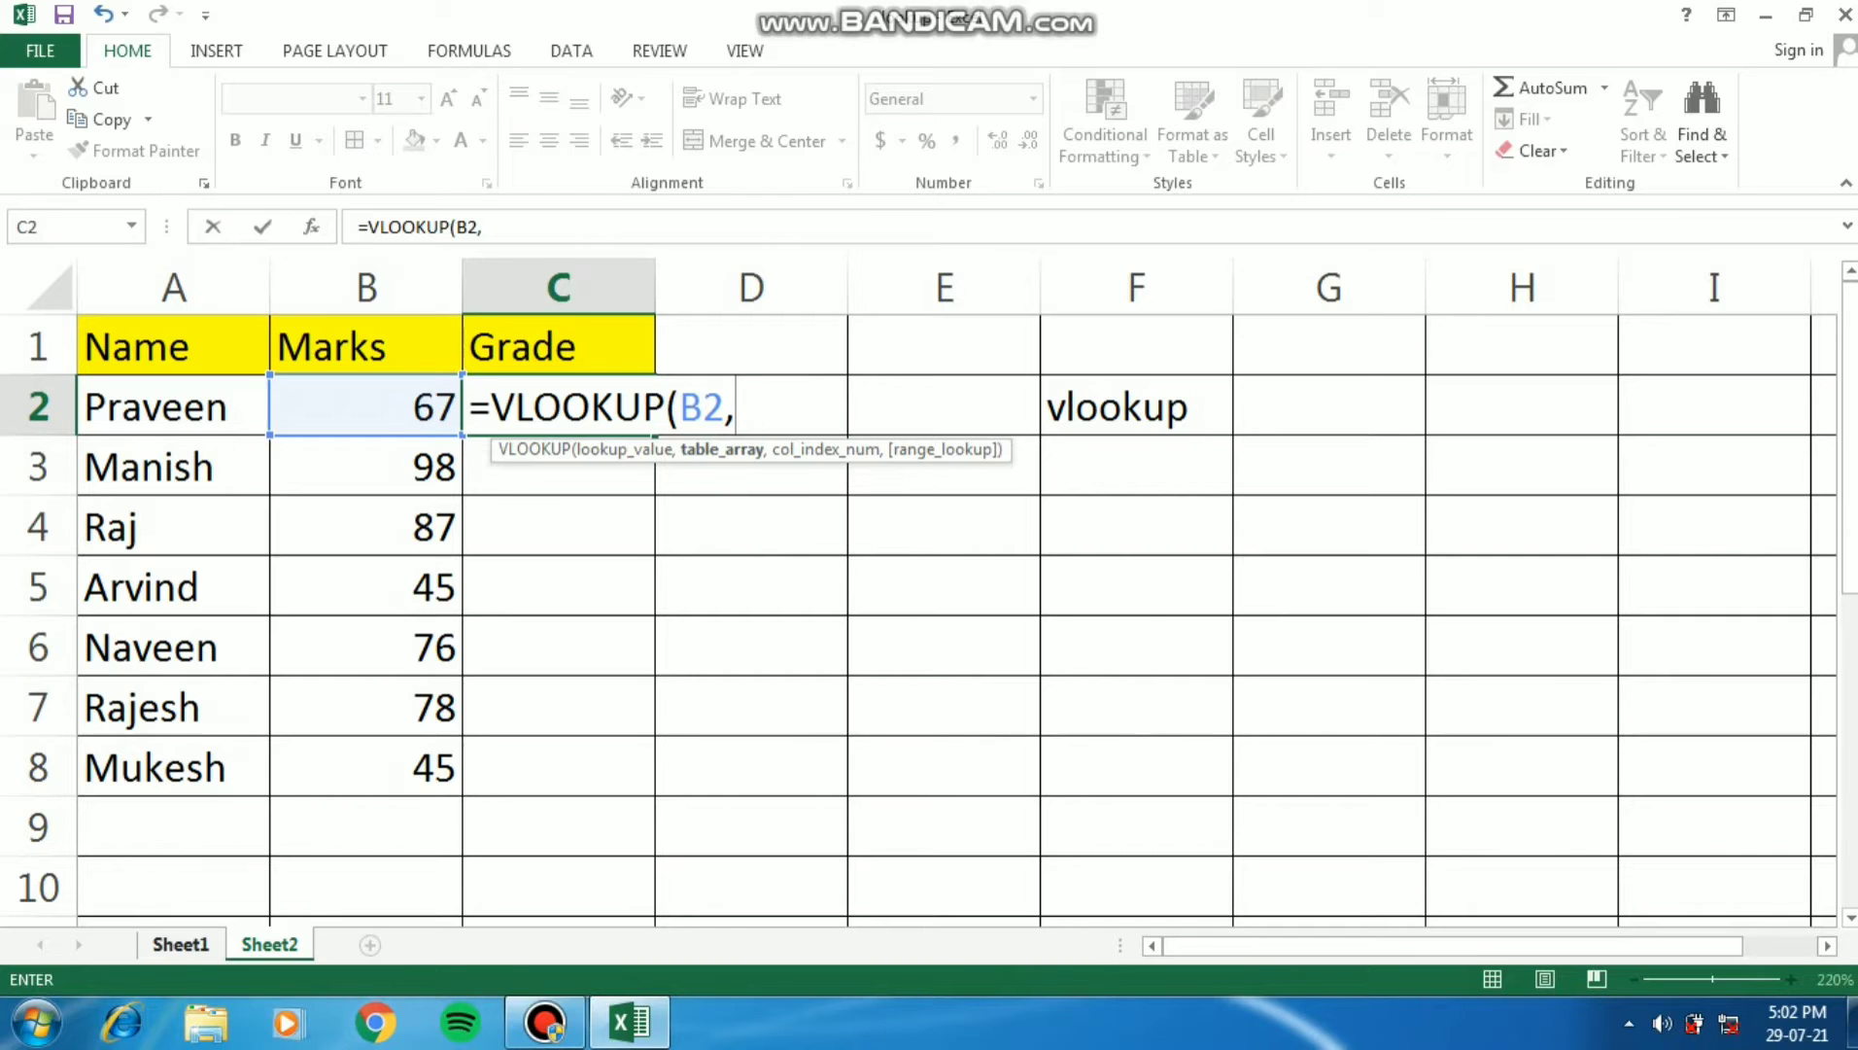
- Set the formula's table array to the lookup table on Sheet1 as the absolute range $A$1:$B$8
{"action": "left_click", "coordinate": [180, 944]}
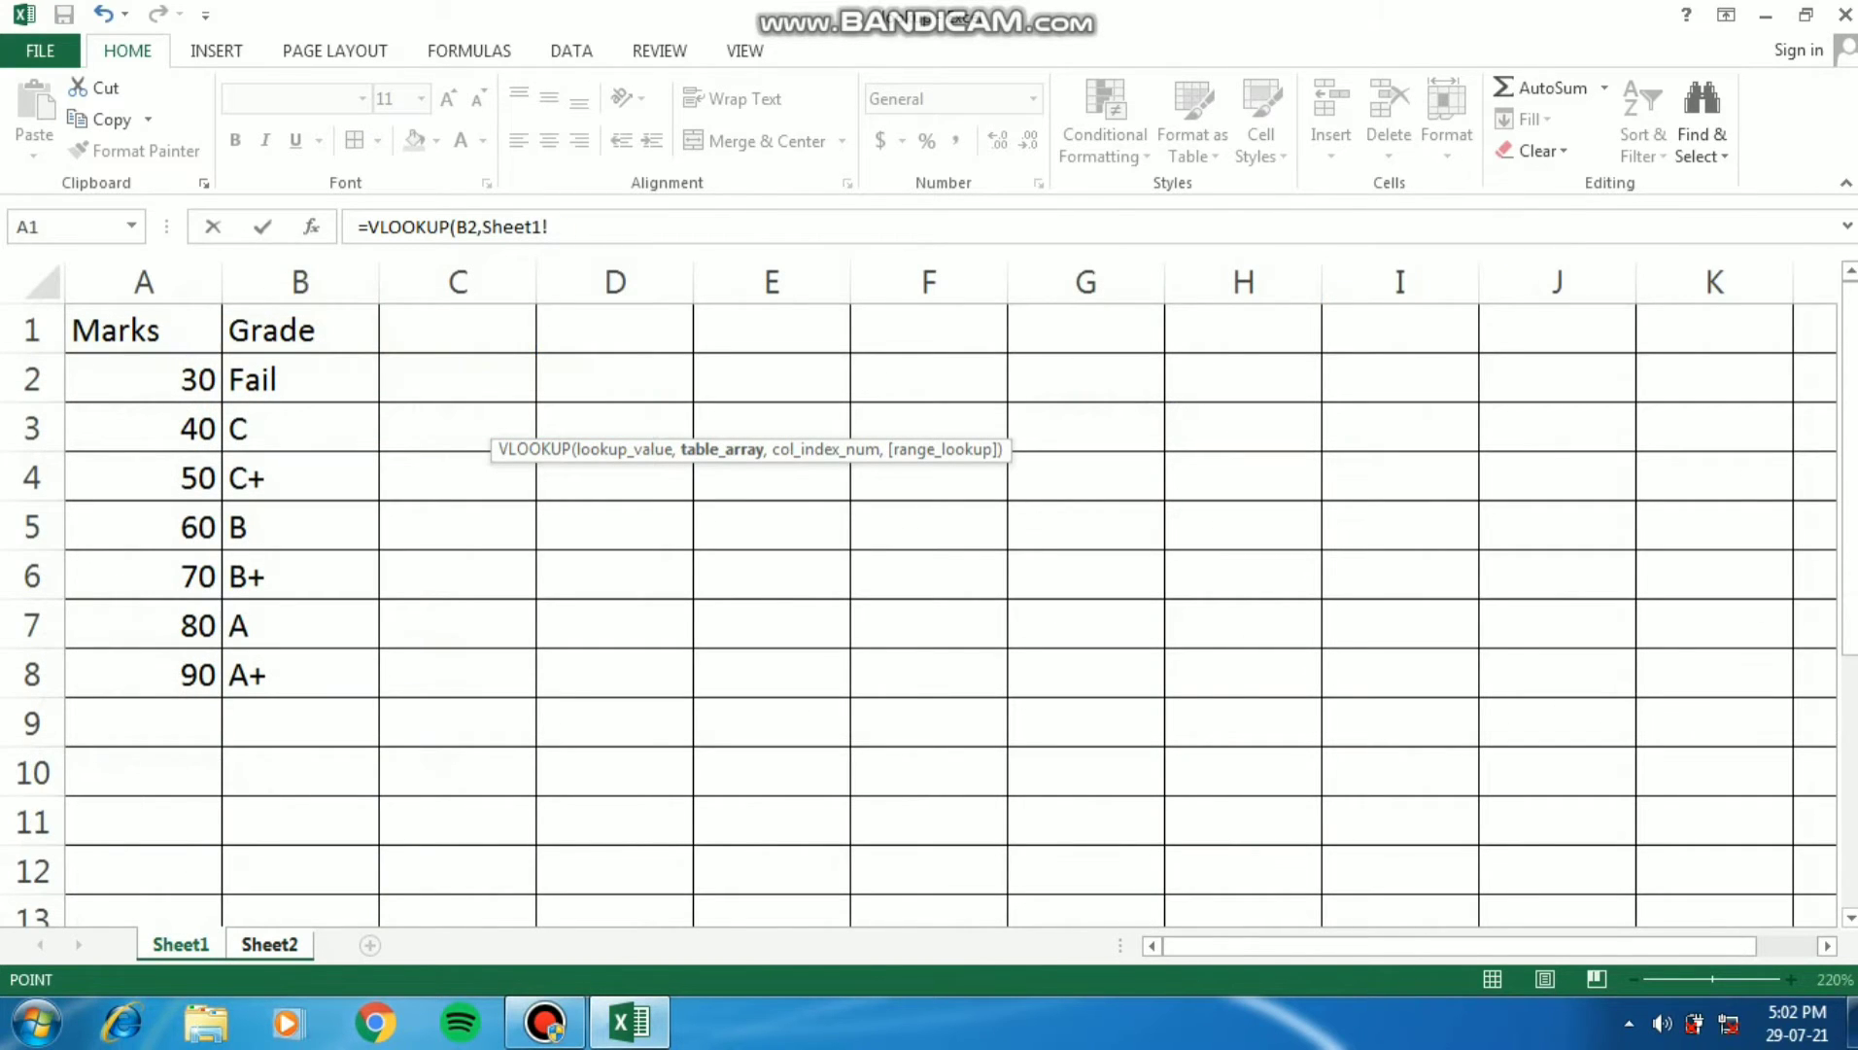
{"action": "left_click_drag", "start_coordinate": [146, 331], "coordinate": [360, 680]}
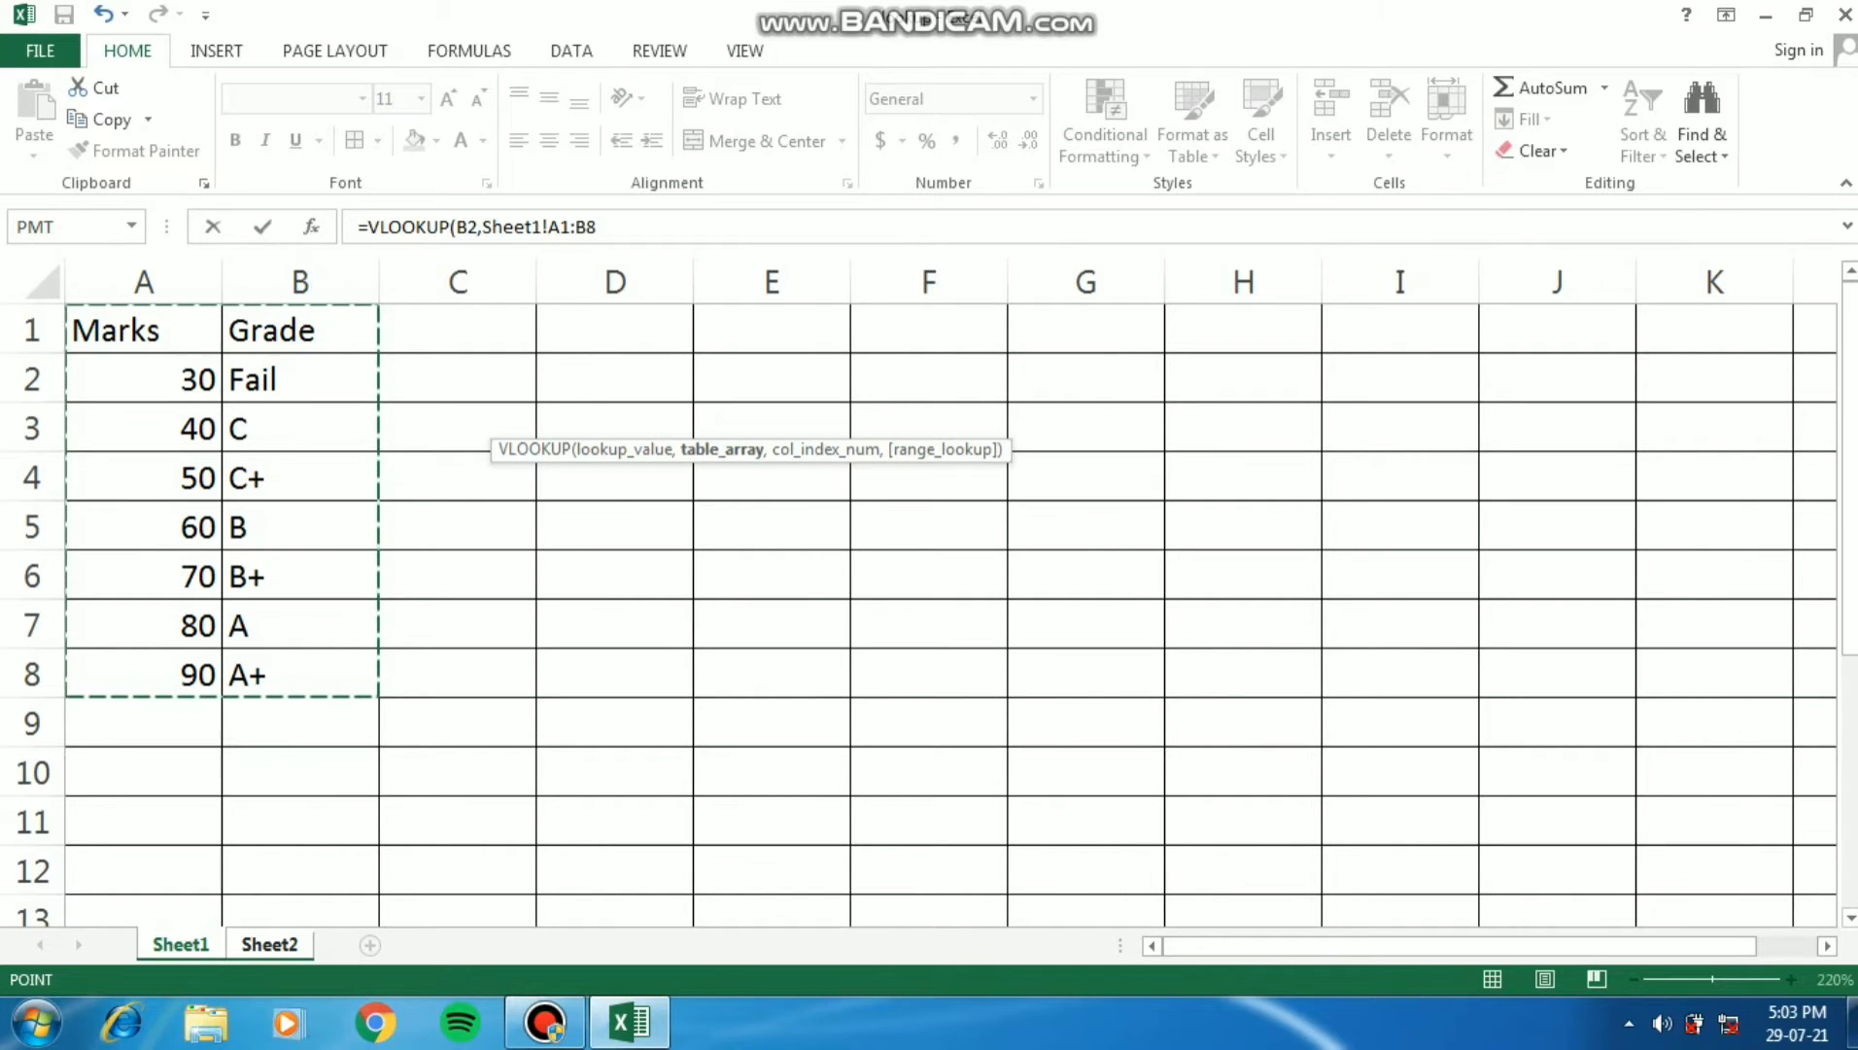
{"action": "key", "text": "F4"}
{"action": "type", "text": ","}
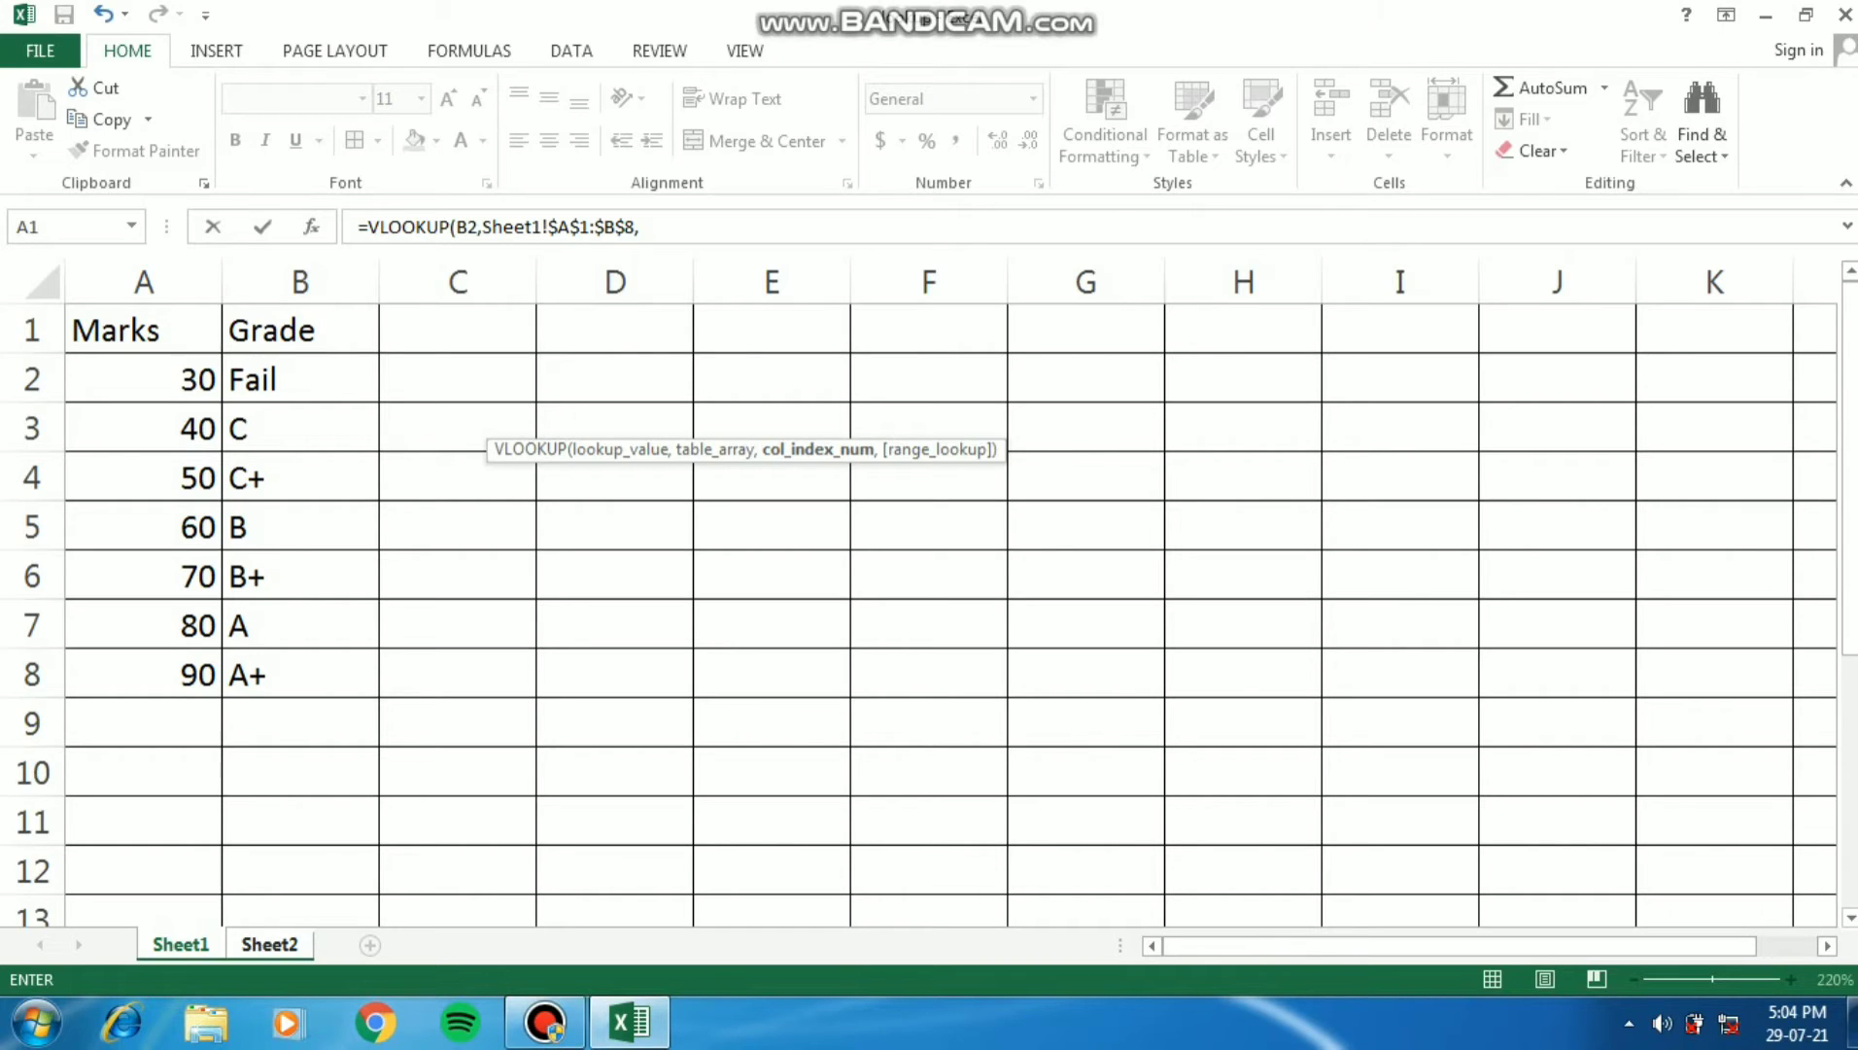
- Set the formula's column index number to 2 and dismiss the Windows color scheme prompt without choosing an option
{"action": "type", "text": "2,"}
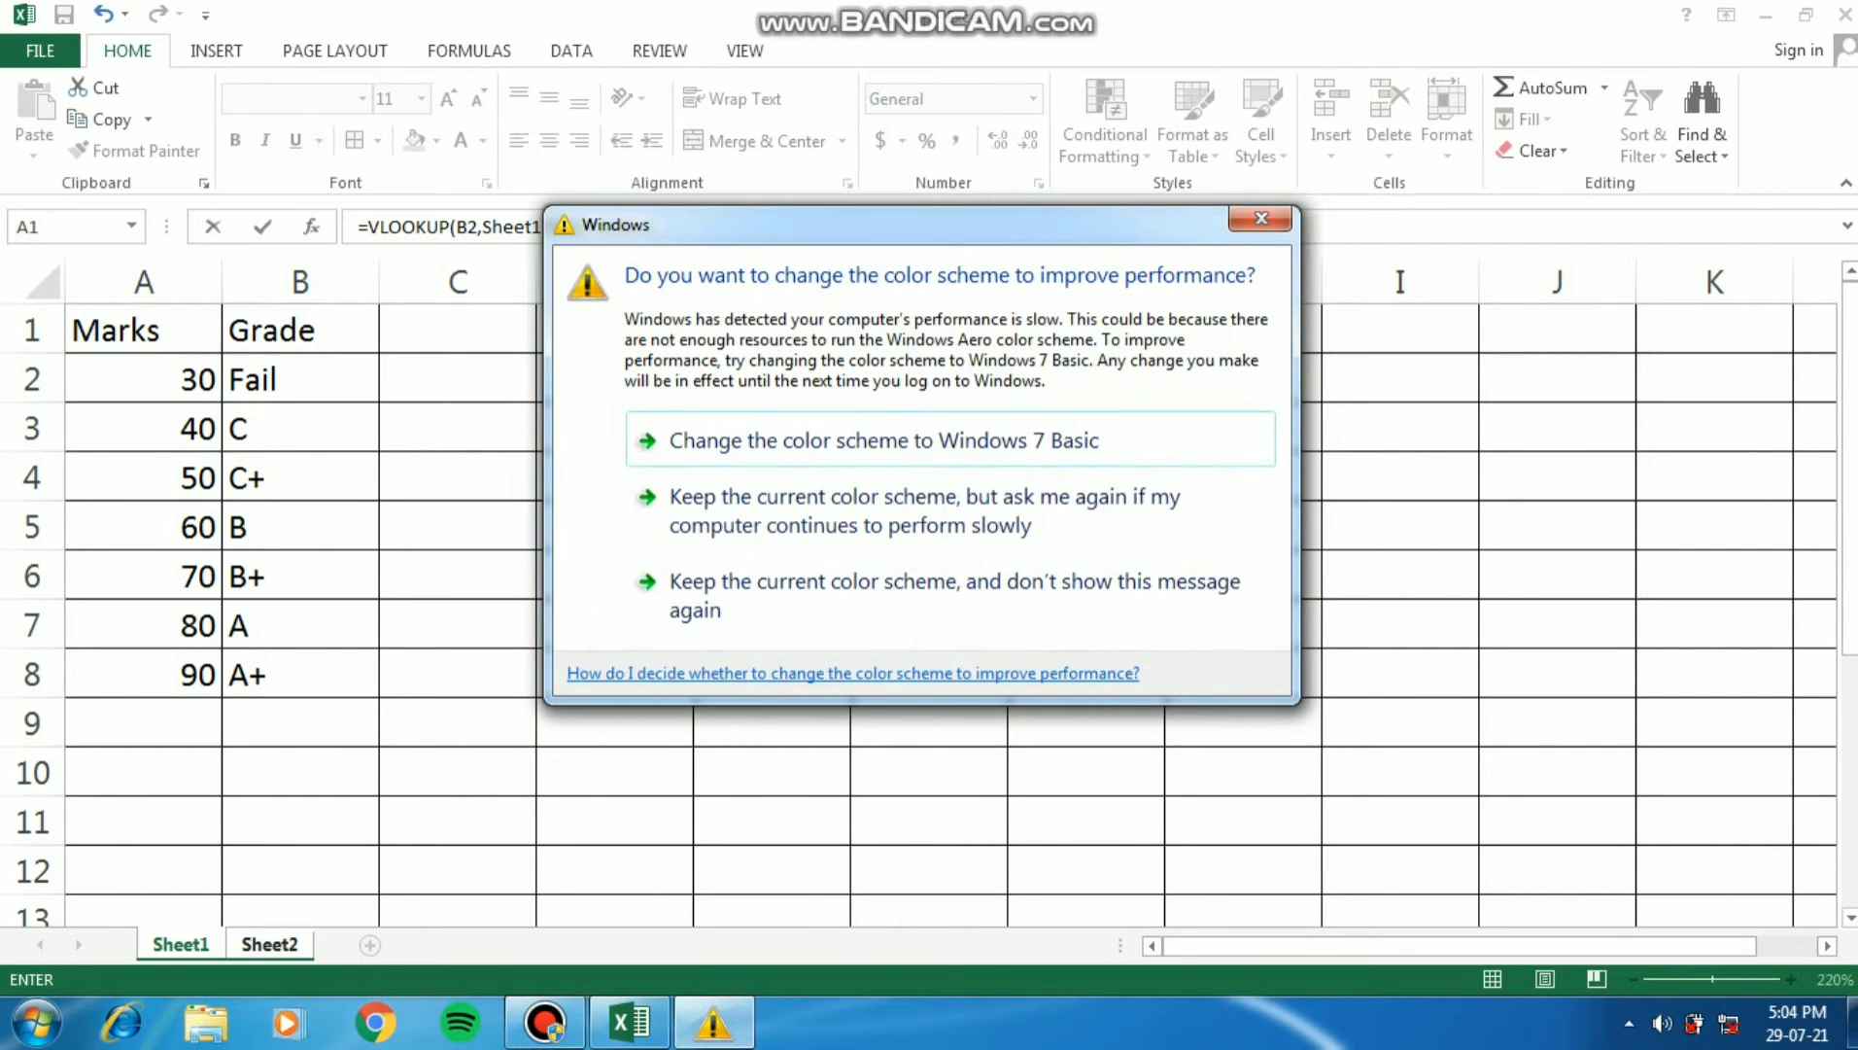
{"action": "left_click", "coordinate": [1261, 219]}
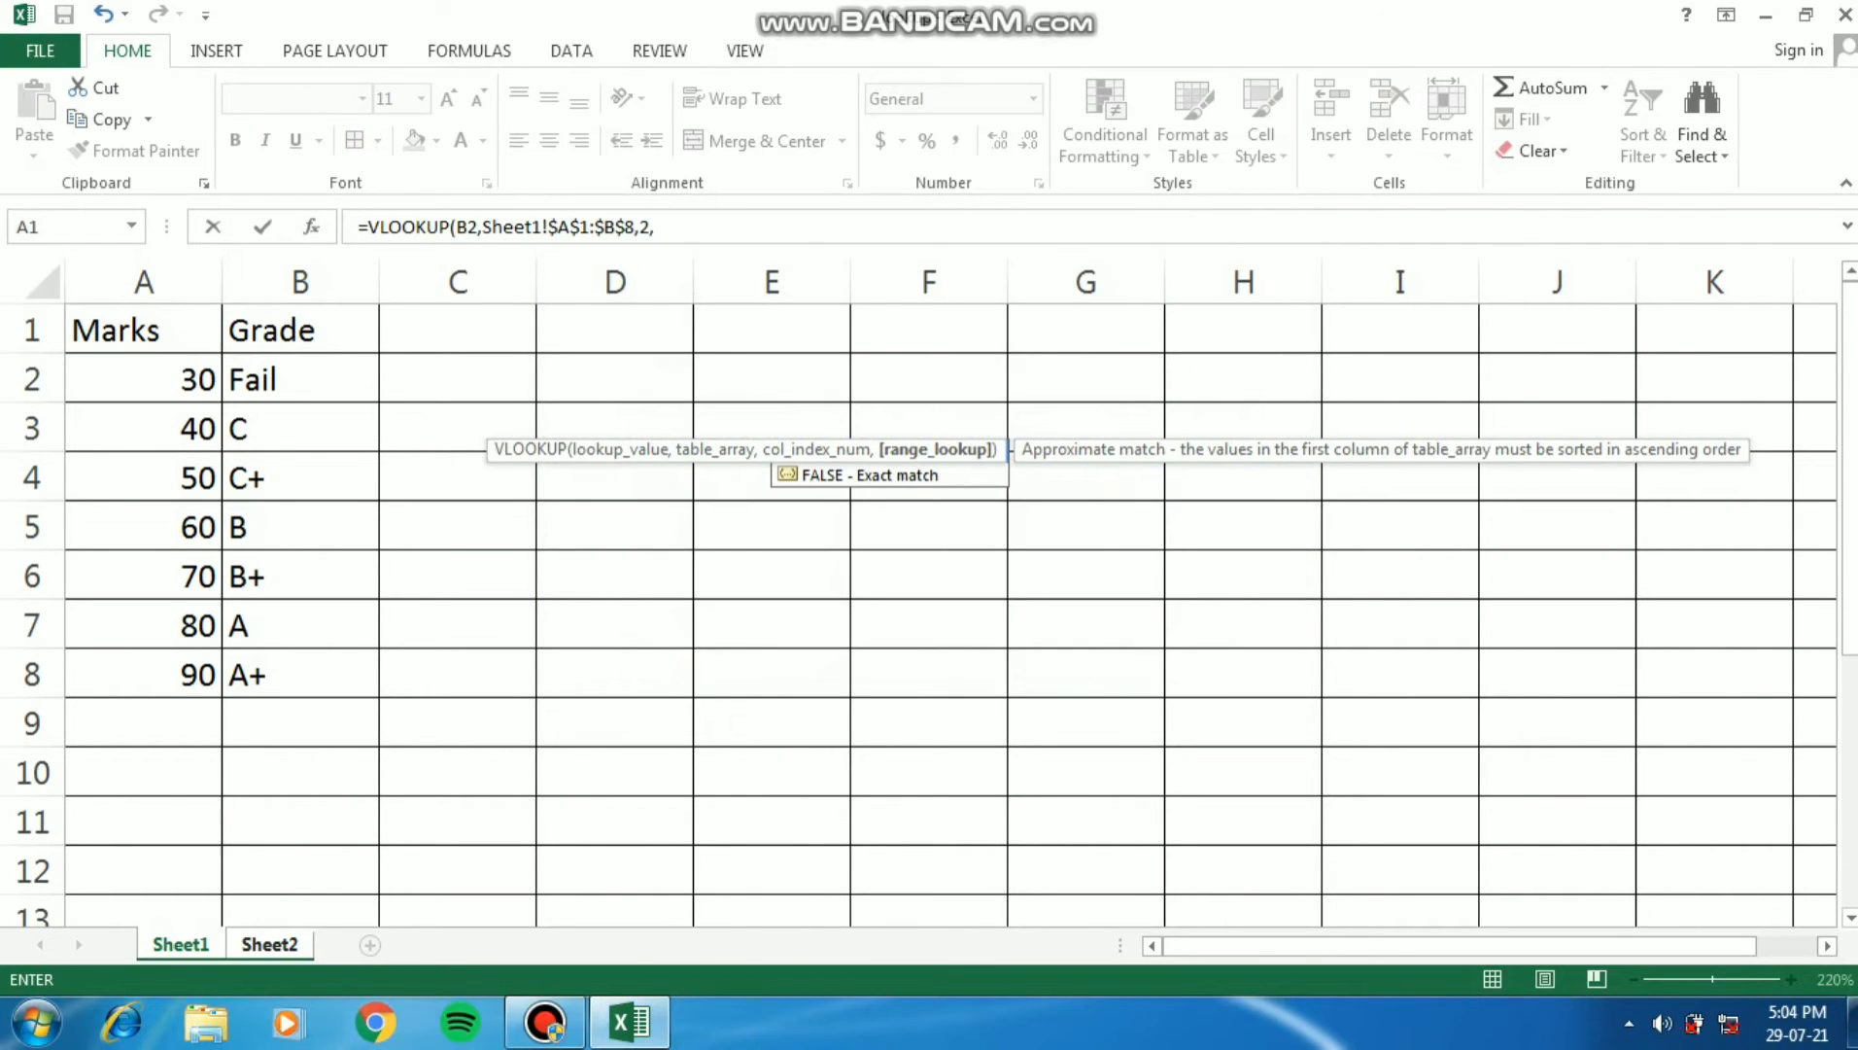
{"action": "left_click", "coordinate": [181, 944]}
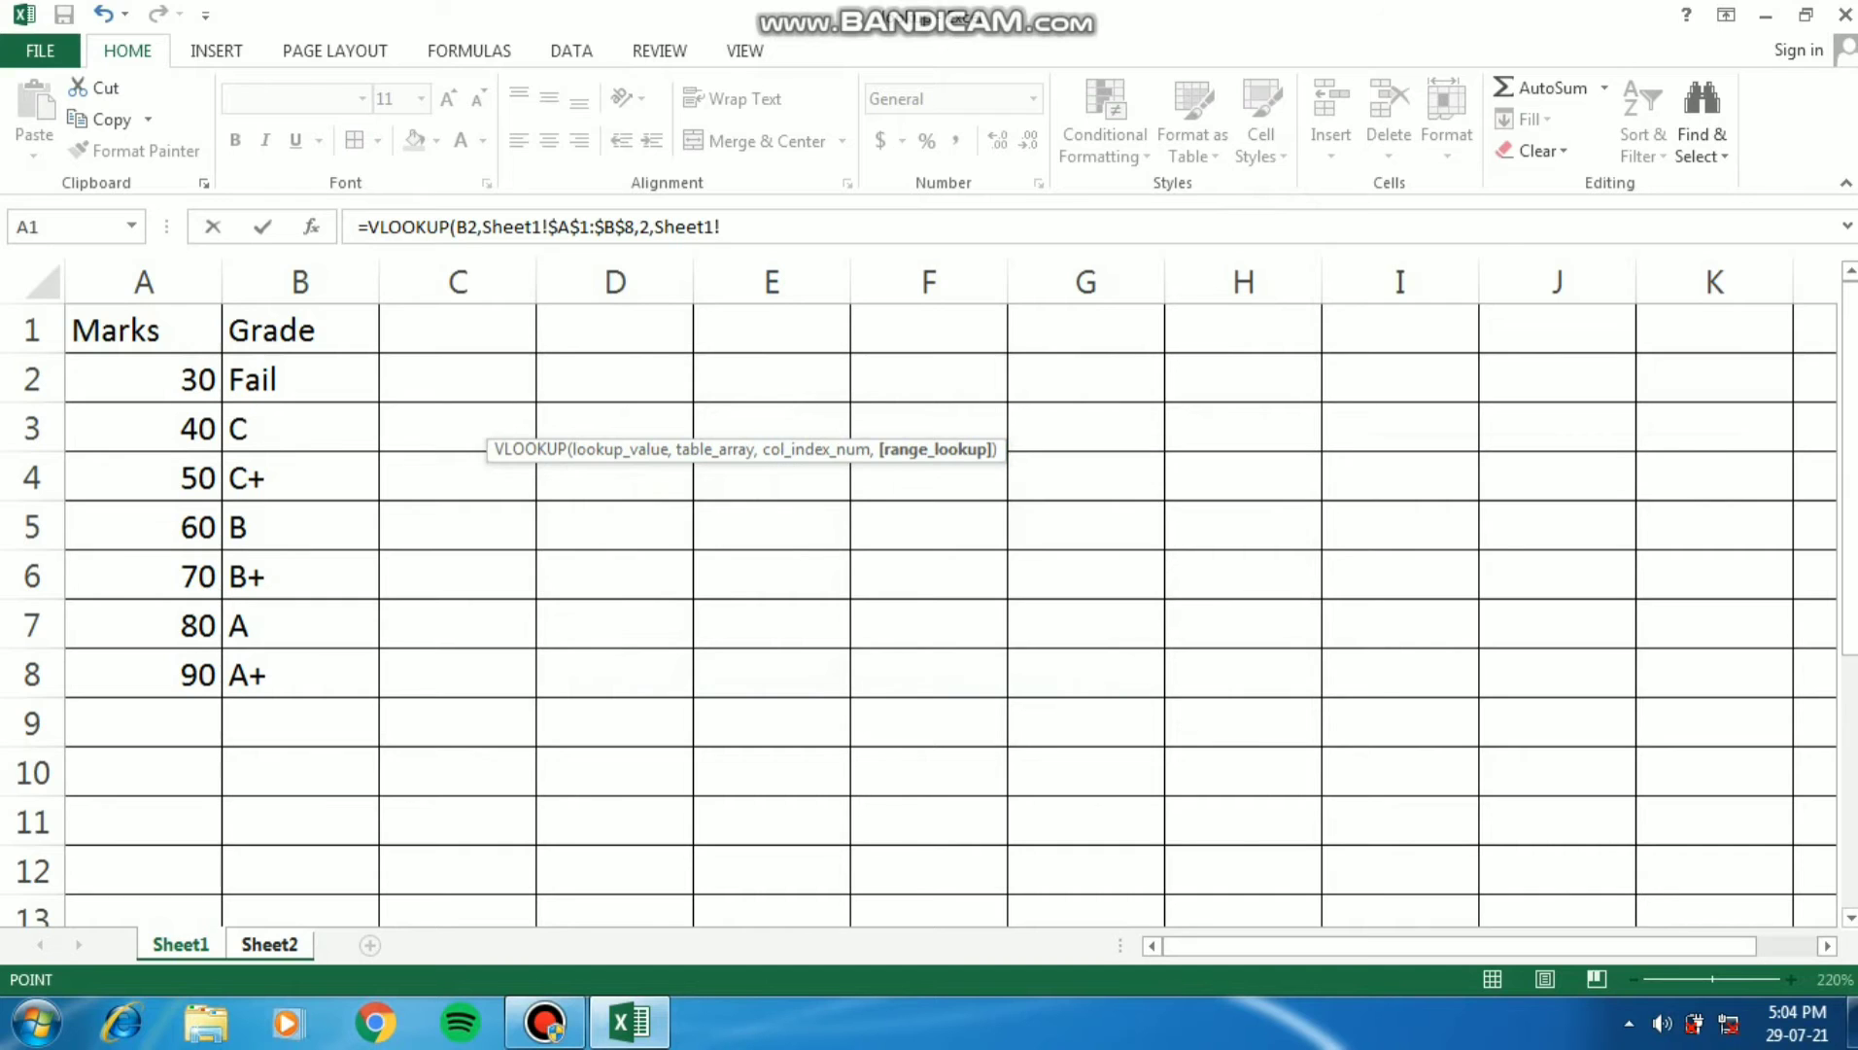
{"action": "left_click", "coordinate": [269, 944]}
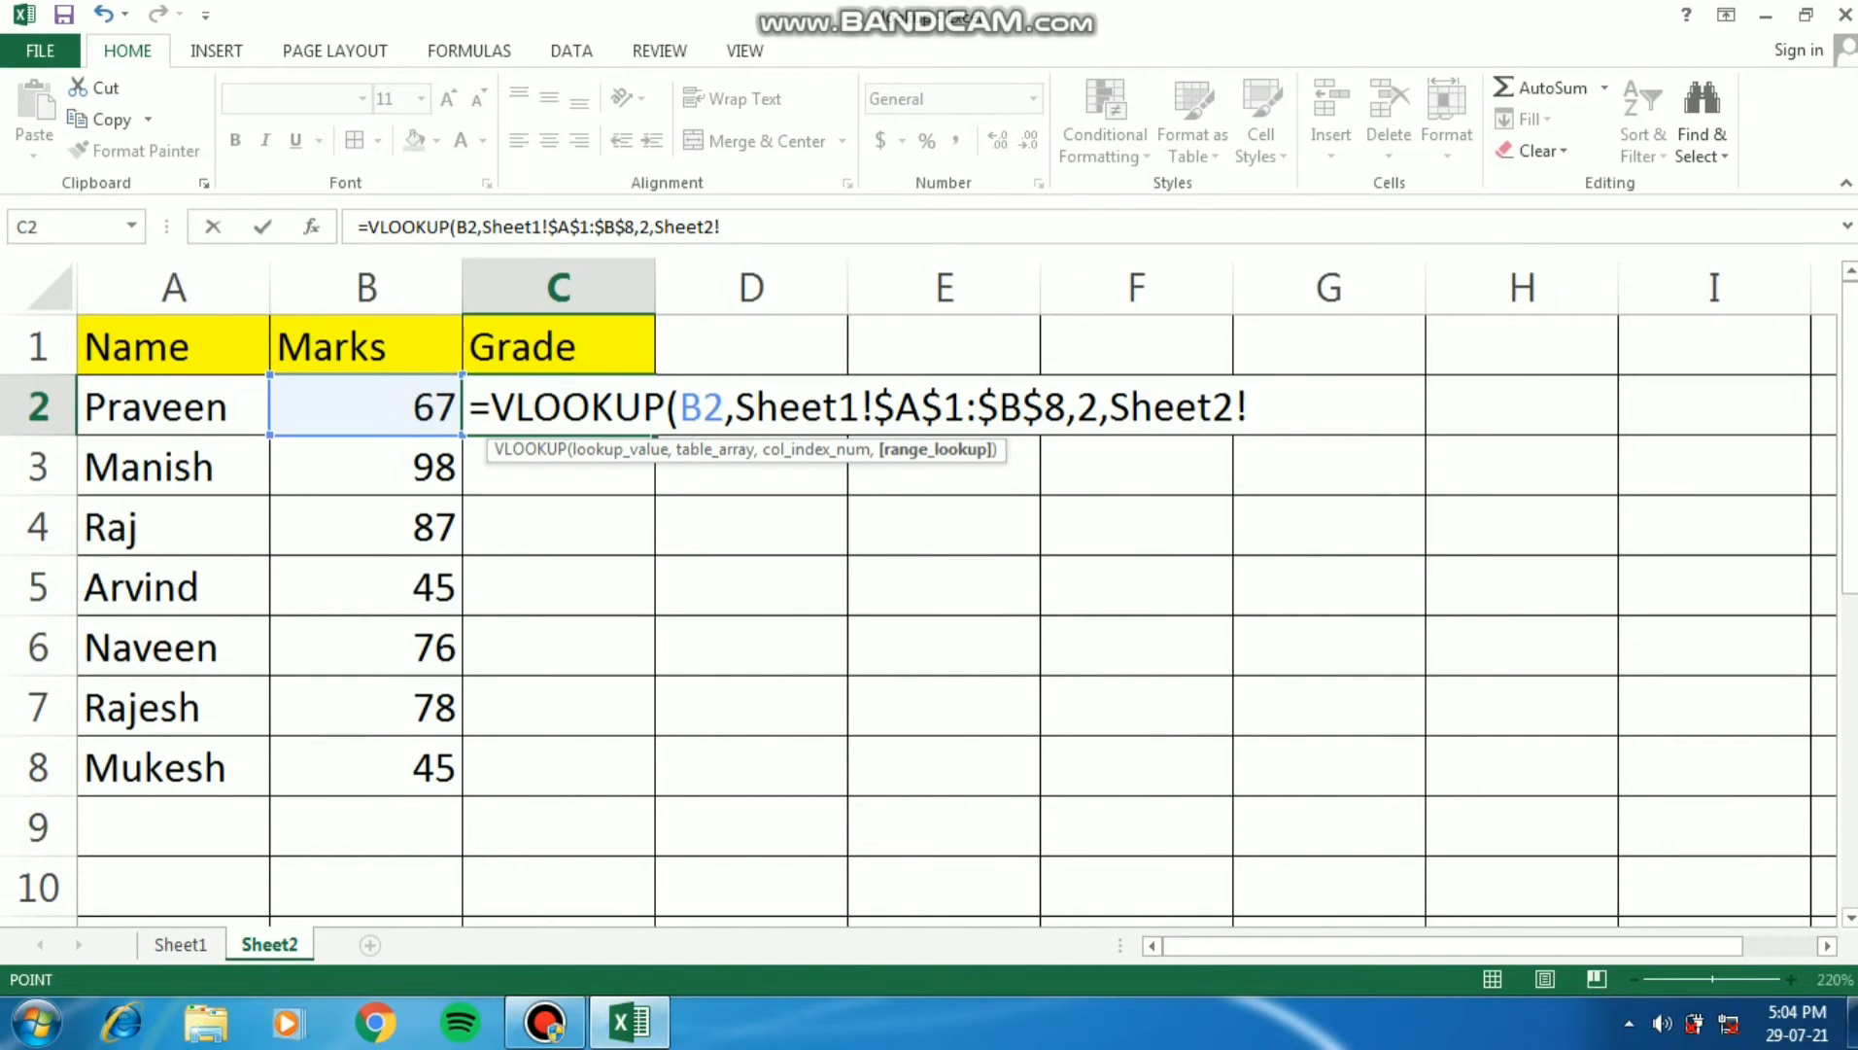
{"action": "key", "text": "BackSpace"}
{"action": "key", "text": "BackSpace"}
{"action": "key", "text": "BackSpace"}
{"action": "key", "text": "BackSpace"}
{"action": "key", "text": "BackSpace"}
{"action": "key", "text": "BackSpace"}
{"action": "key", "text": "BackSpace"}
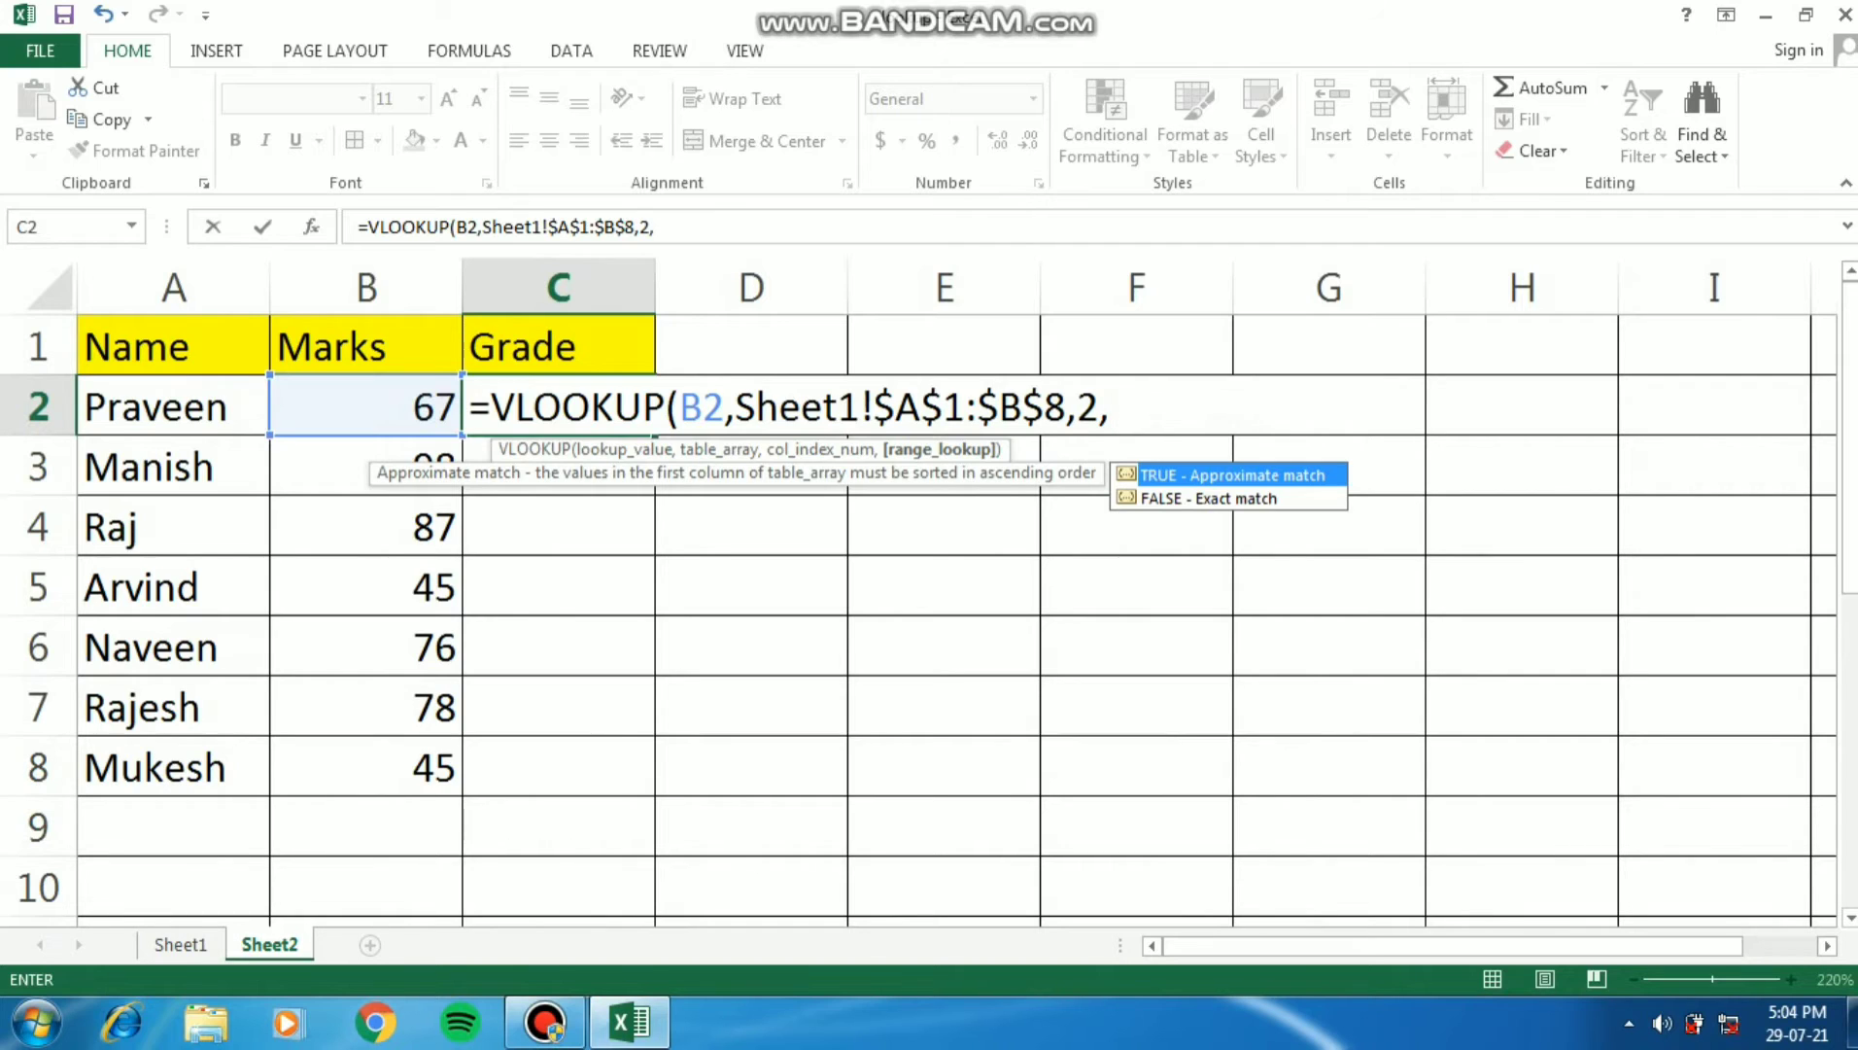
- Finish the VLOOKUP formula in C2 with a range lookup of 1 for an approximate match
{"action": "type", "text": "1"}
{"action": "type", "text": ")"}
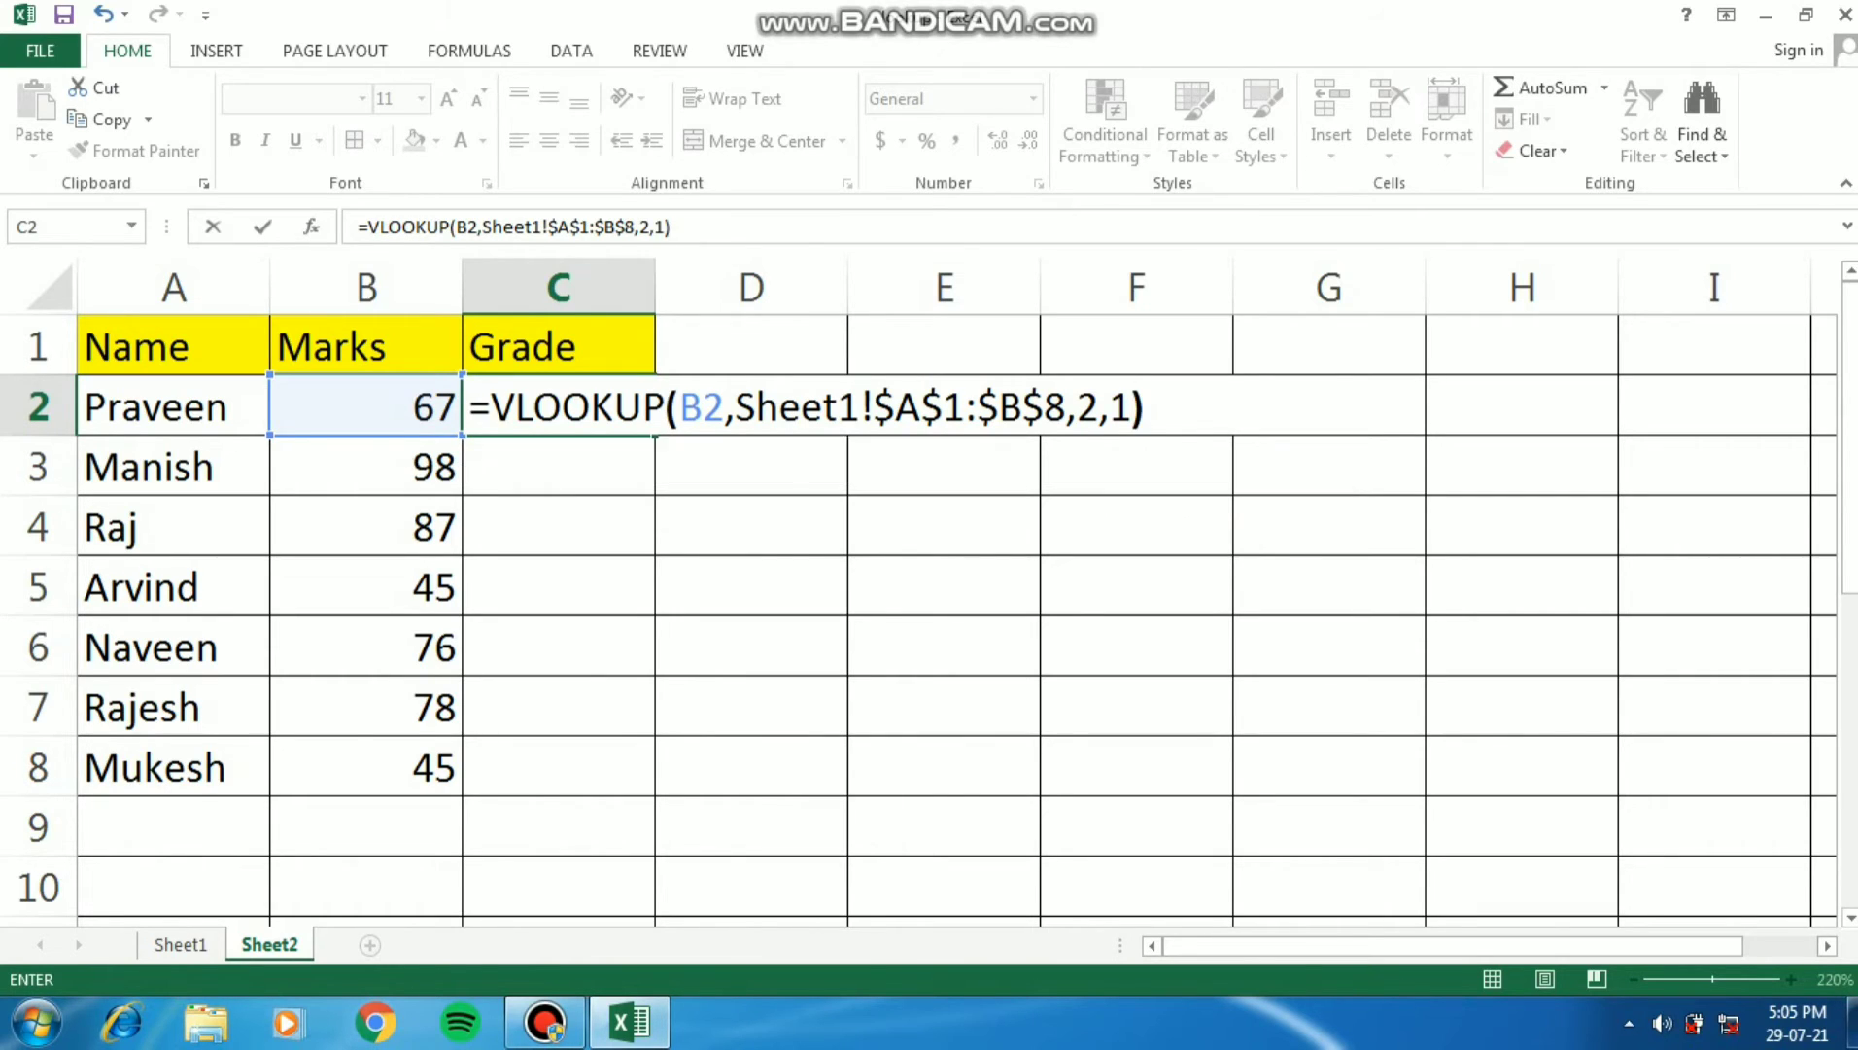
{"action": "key", "text": "Return"}
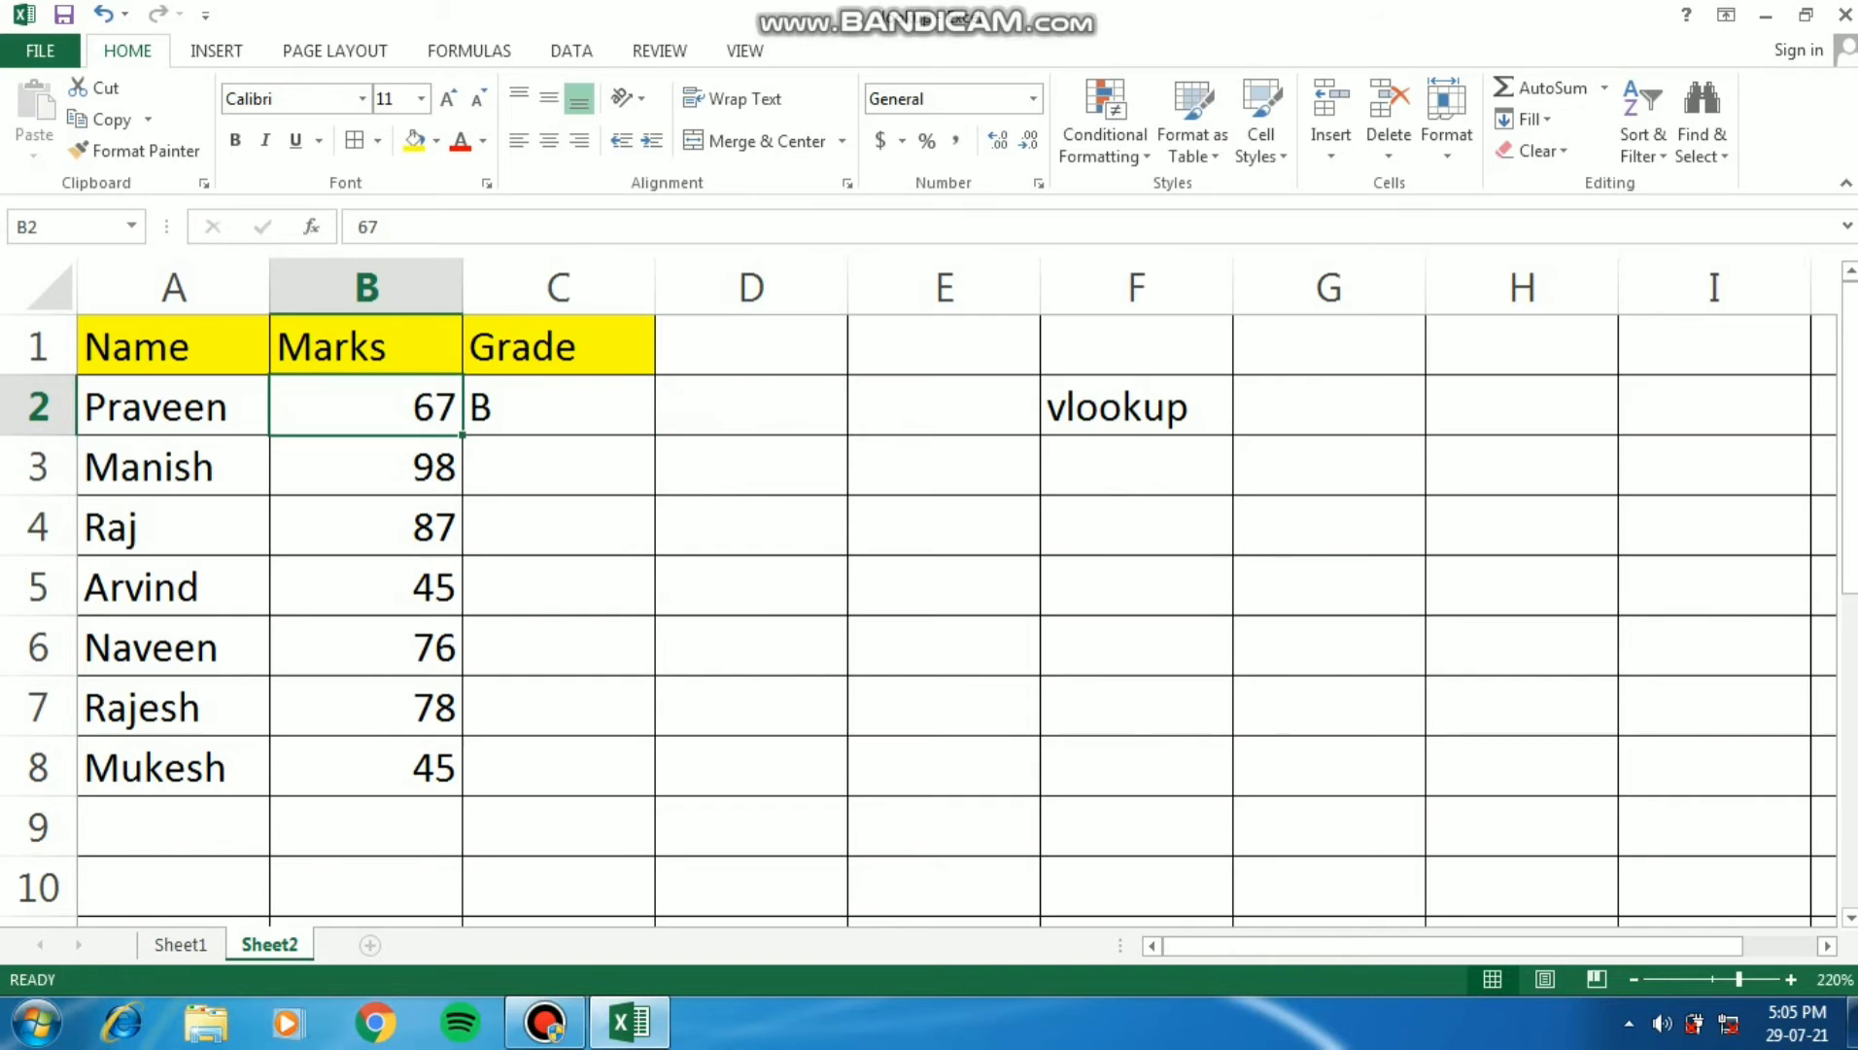
- Fill the VLOOKUP formula from C2 down through C8 for the remaining students
{"action": "left_click", "coordinate": [559, 407]}
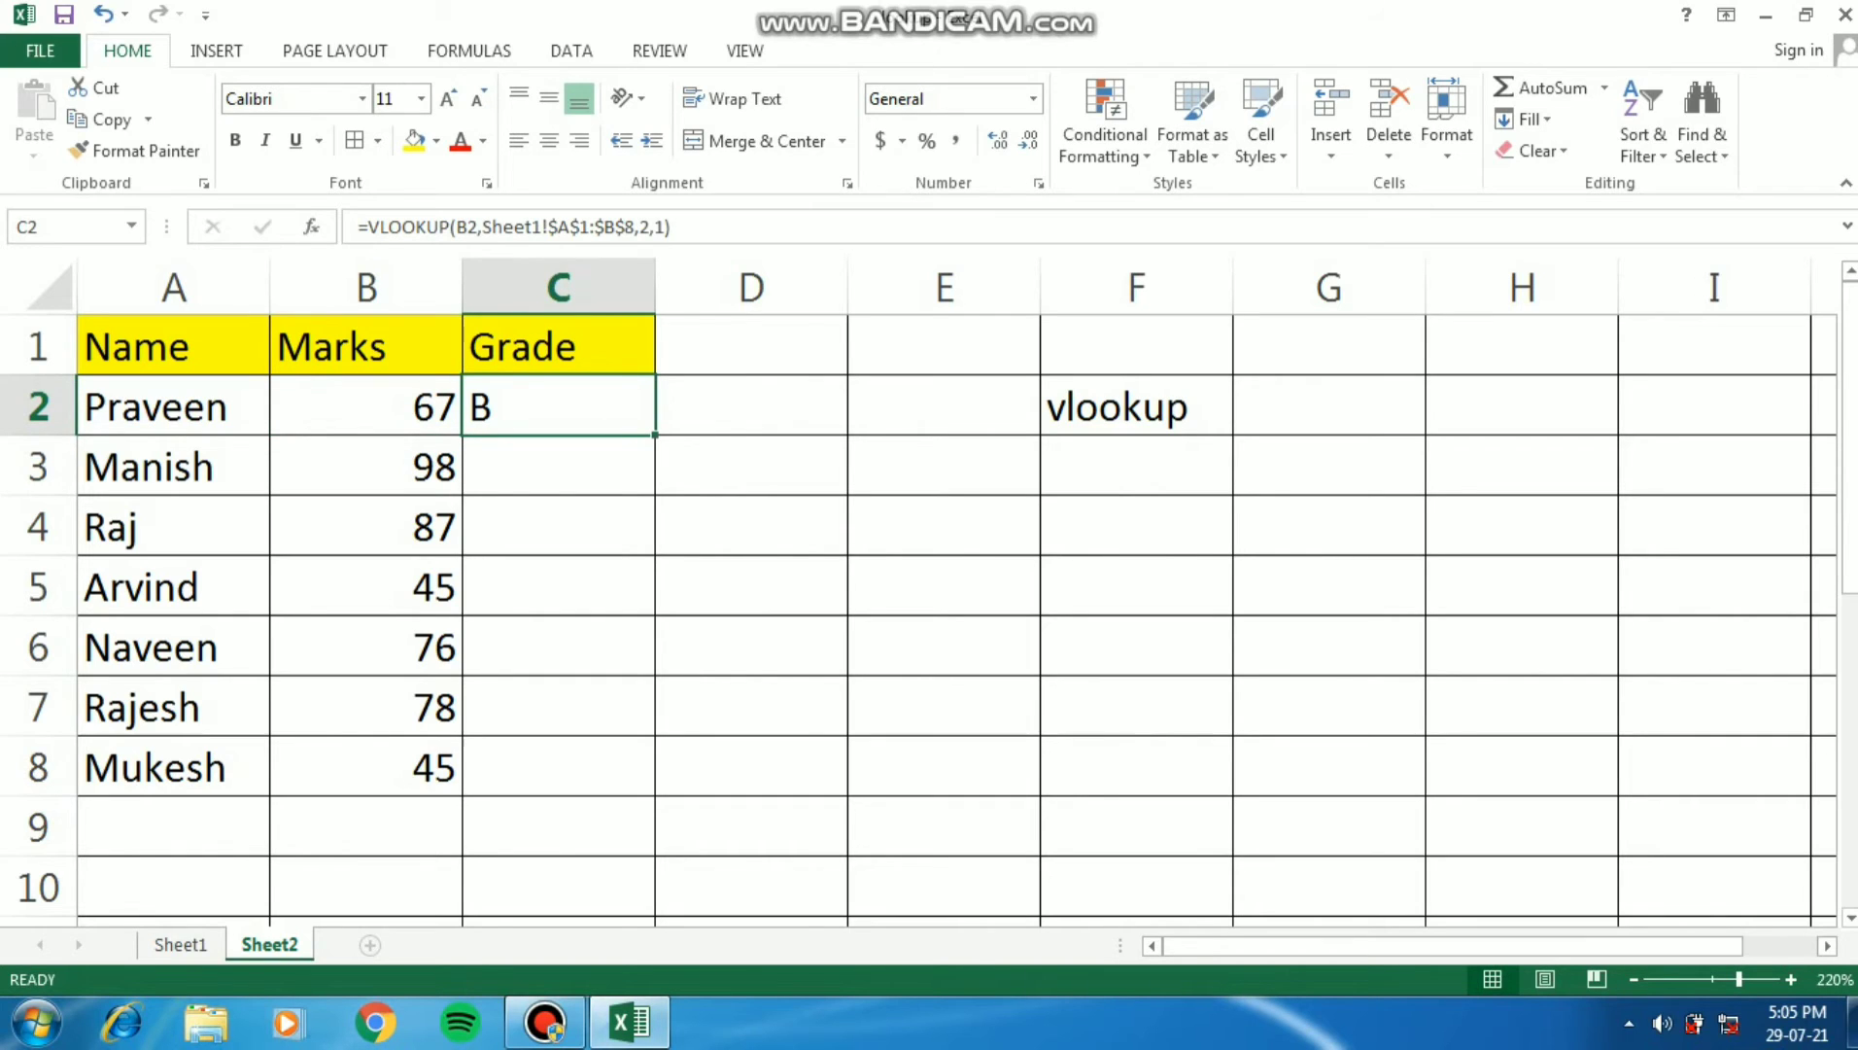
{"action": "left_click_drag", "start_coordinate": [655, 435], "coordinate": [655, 795]}
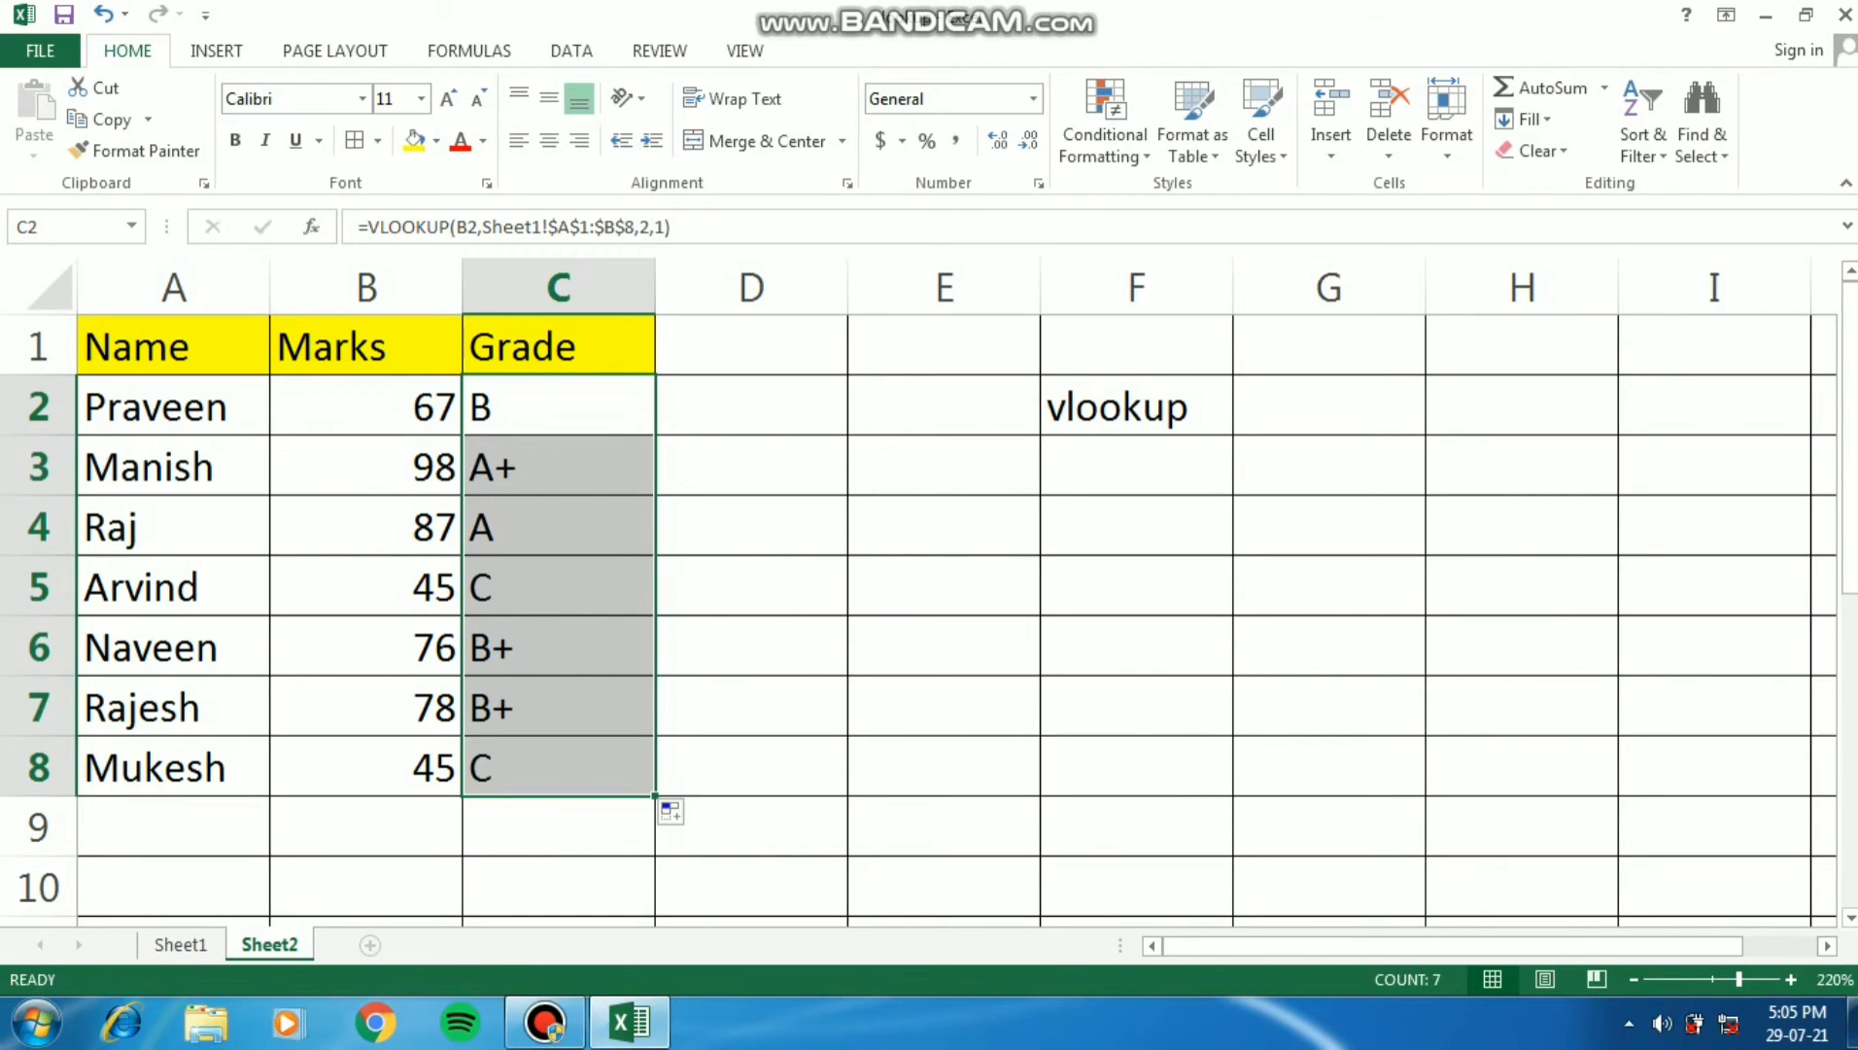
{"action": "left_click", "coordinate": [559, 468]}
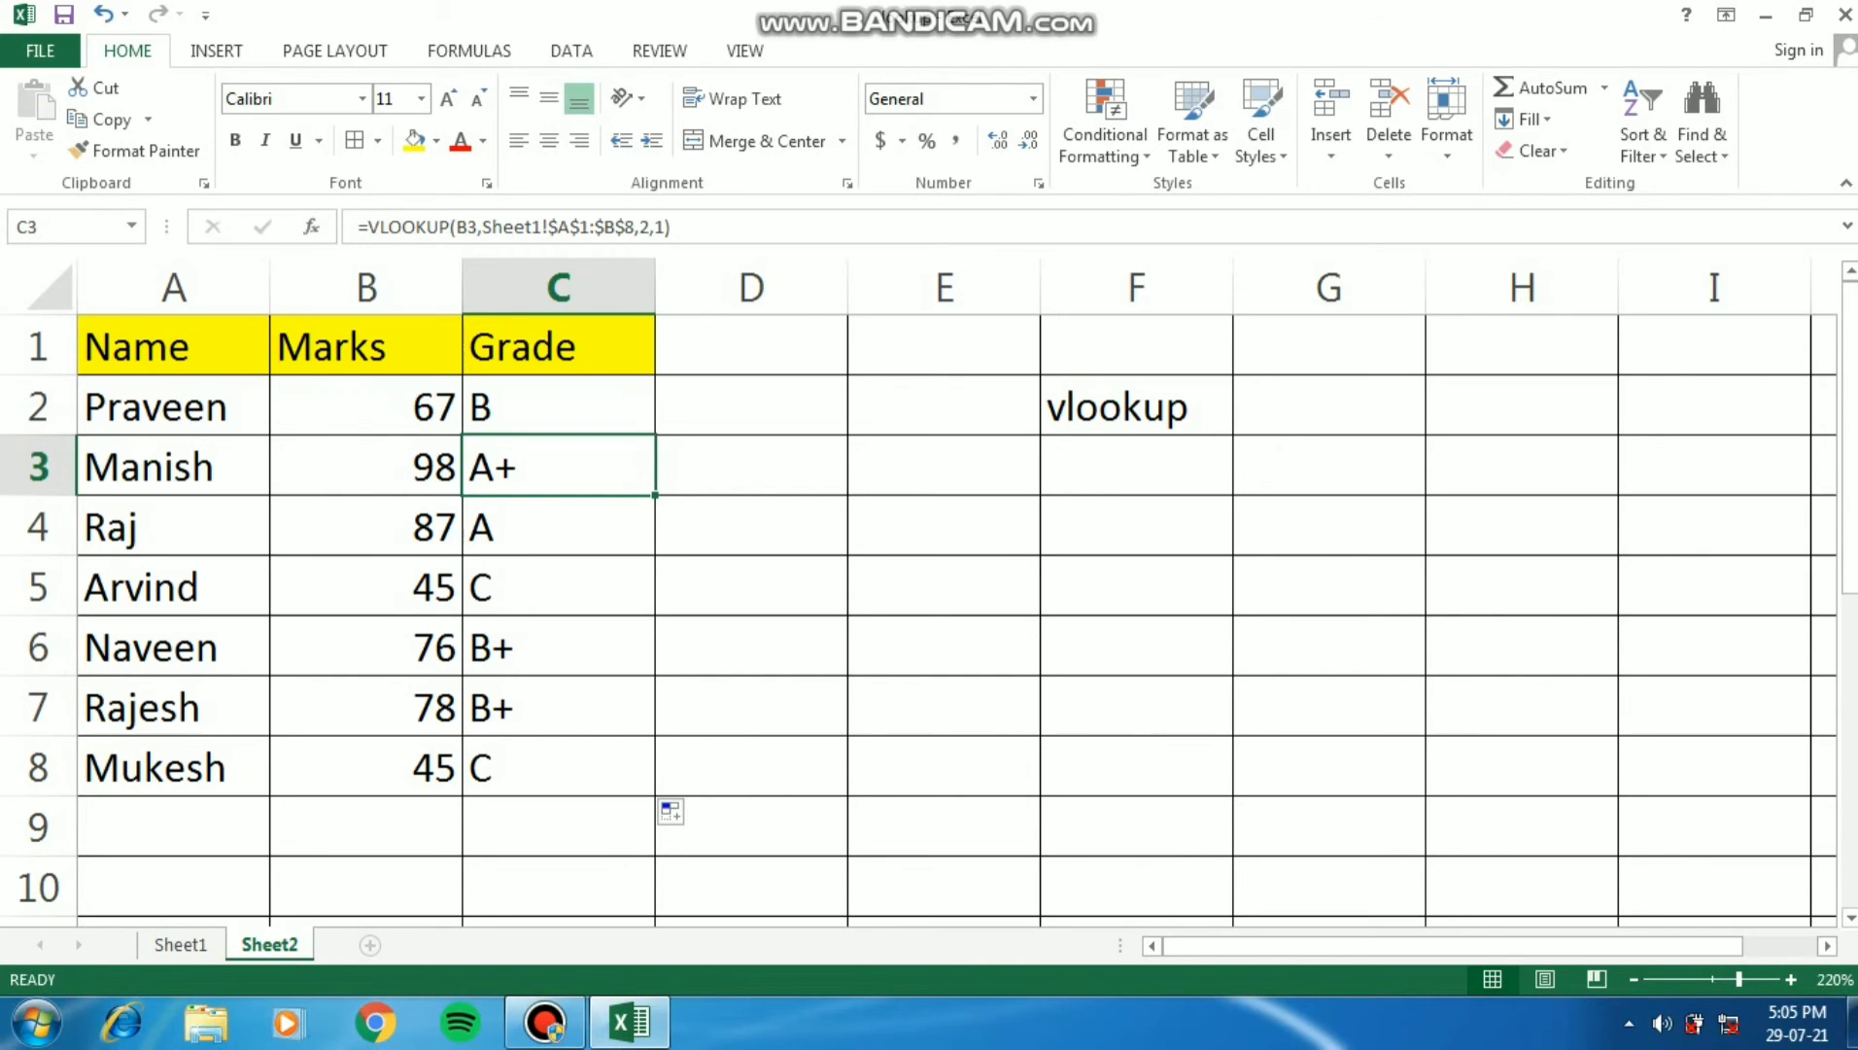
- Change the marks in A2 to A7 of the Sheet1 lookup table to 40, 50, 60, 70, 80 and 90
{"action": "left_click", "coordinate": [365, 406]}
{"action": "key", "text": "ctrl+Page_Up"}
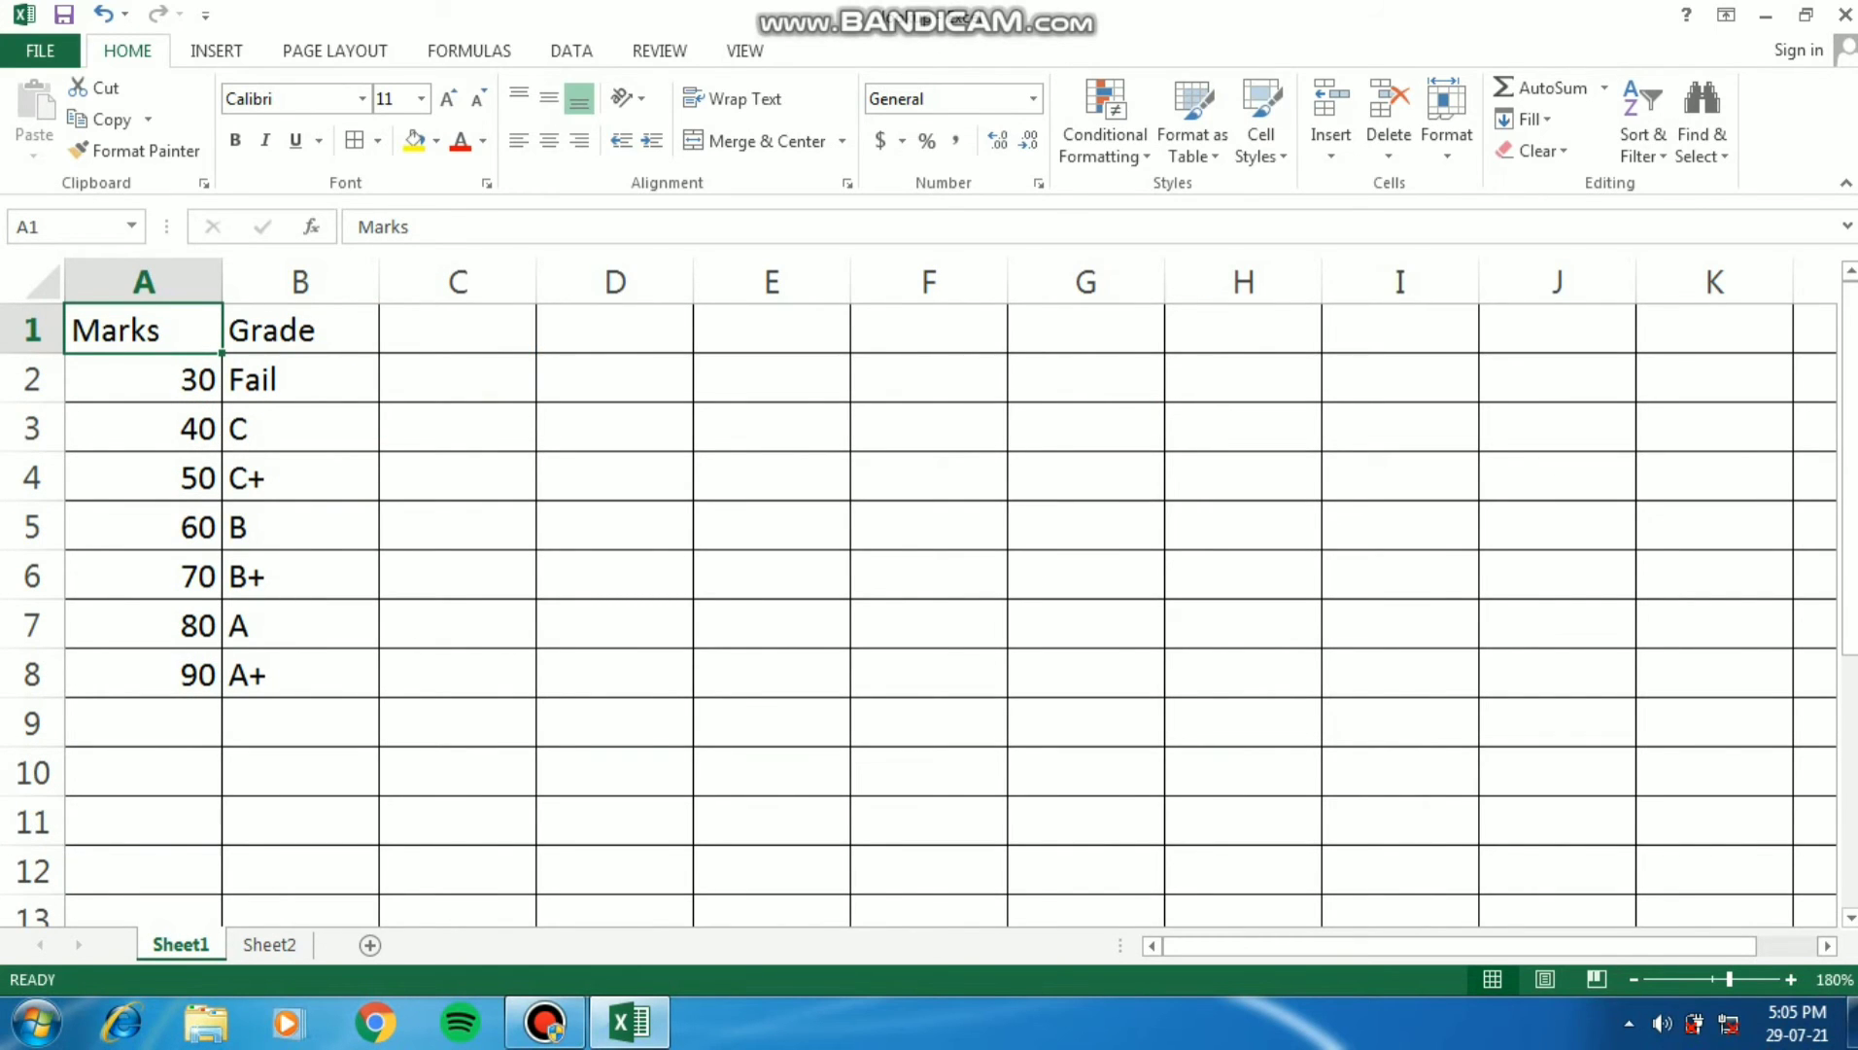
{"action": "left_click", "coordinate": [144, 379]}
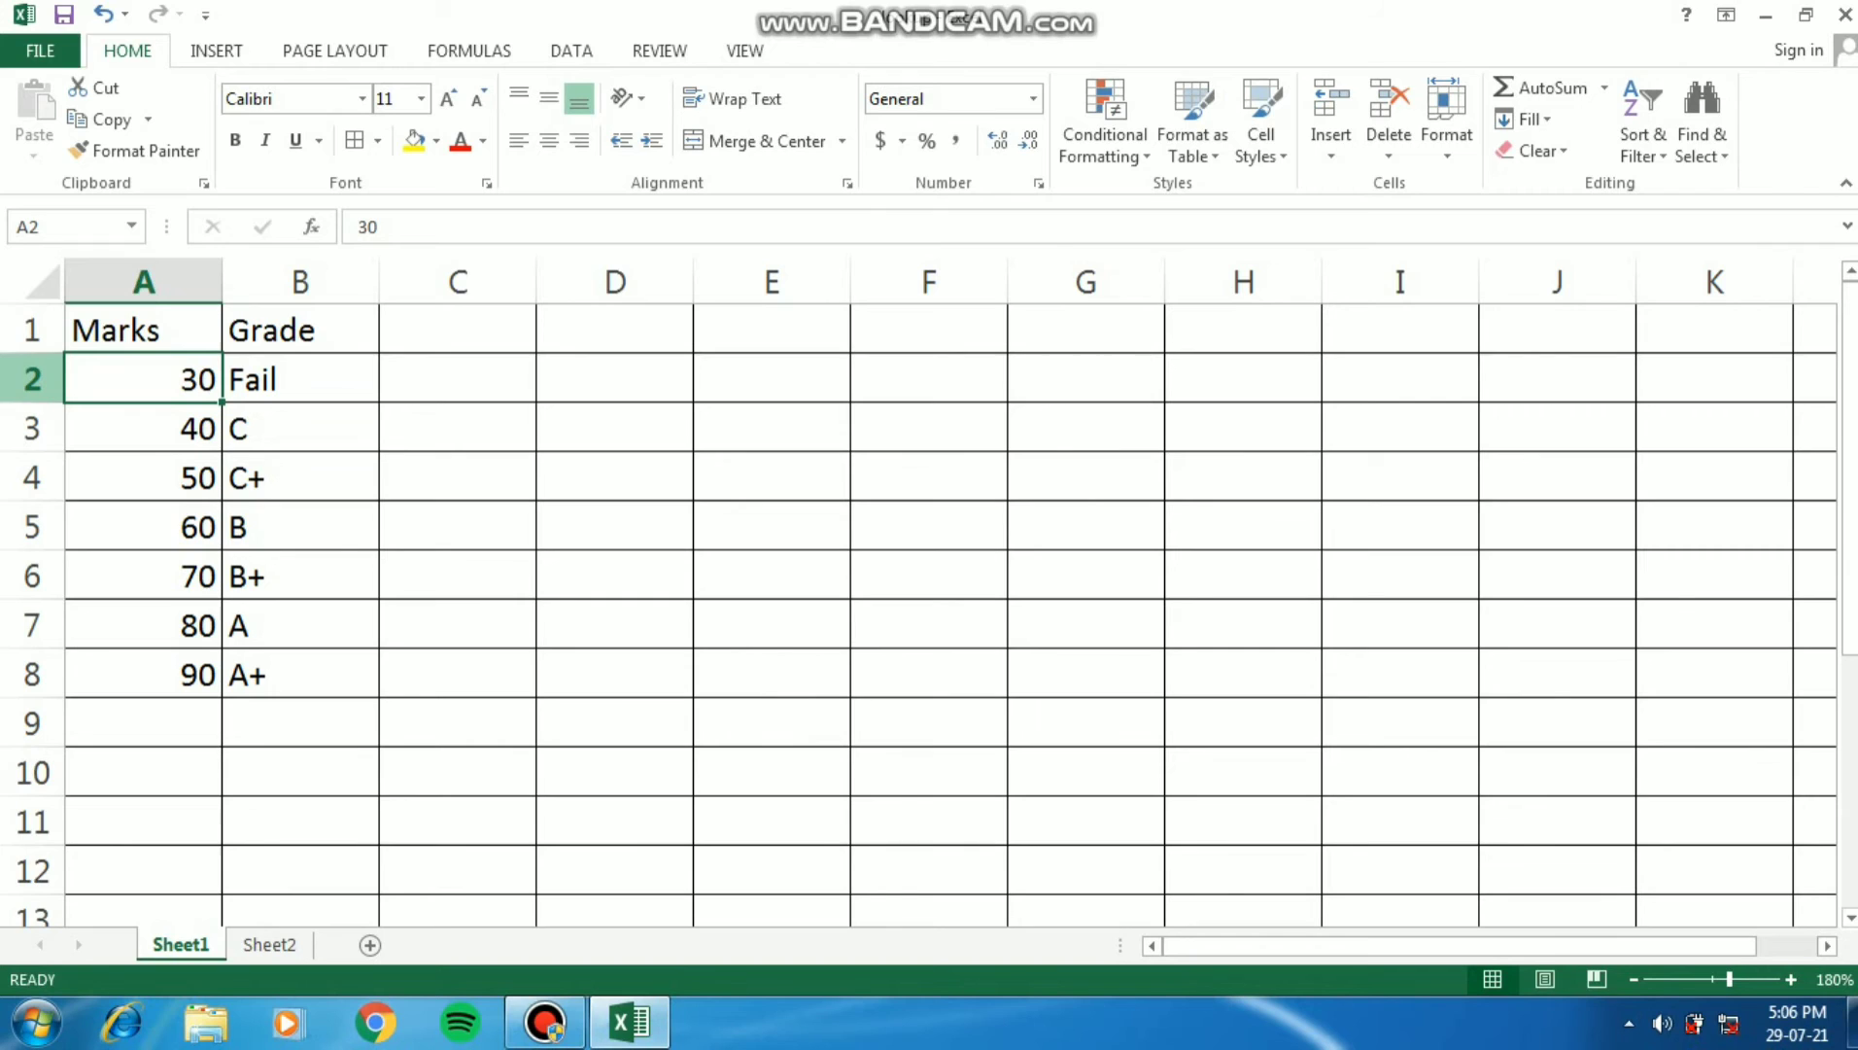
{"action": "key", "text": "shift+space"}
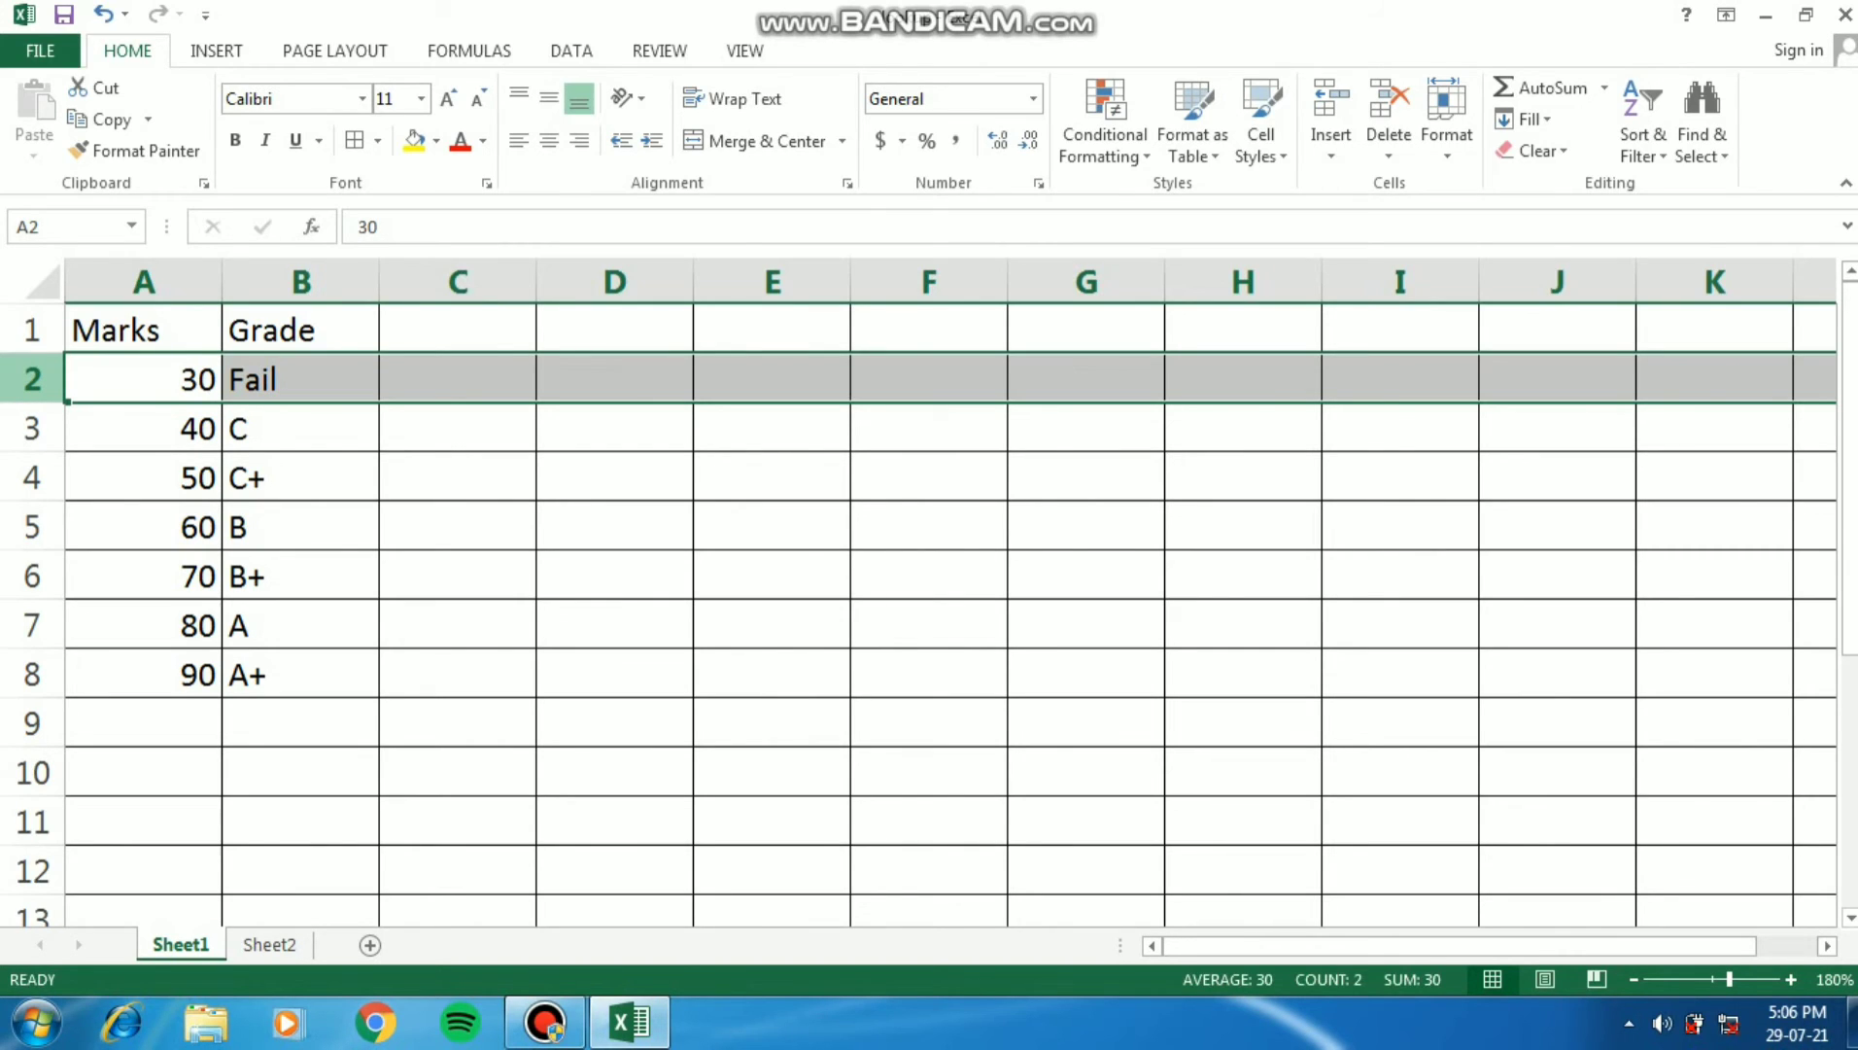
{"action": "key", "text": "Right"}
{"action": "key", "text": "Left"}
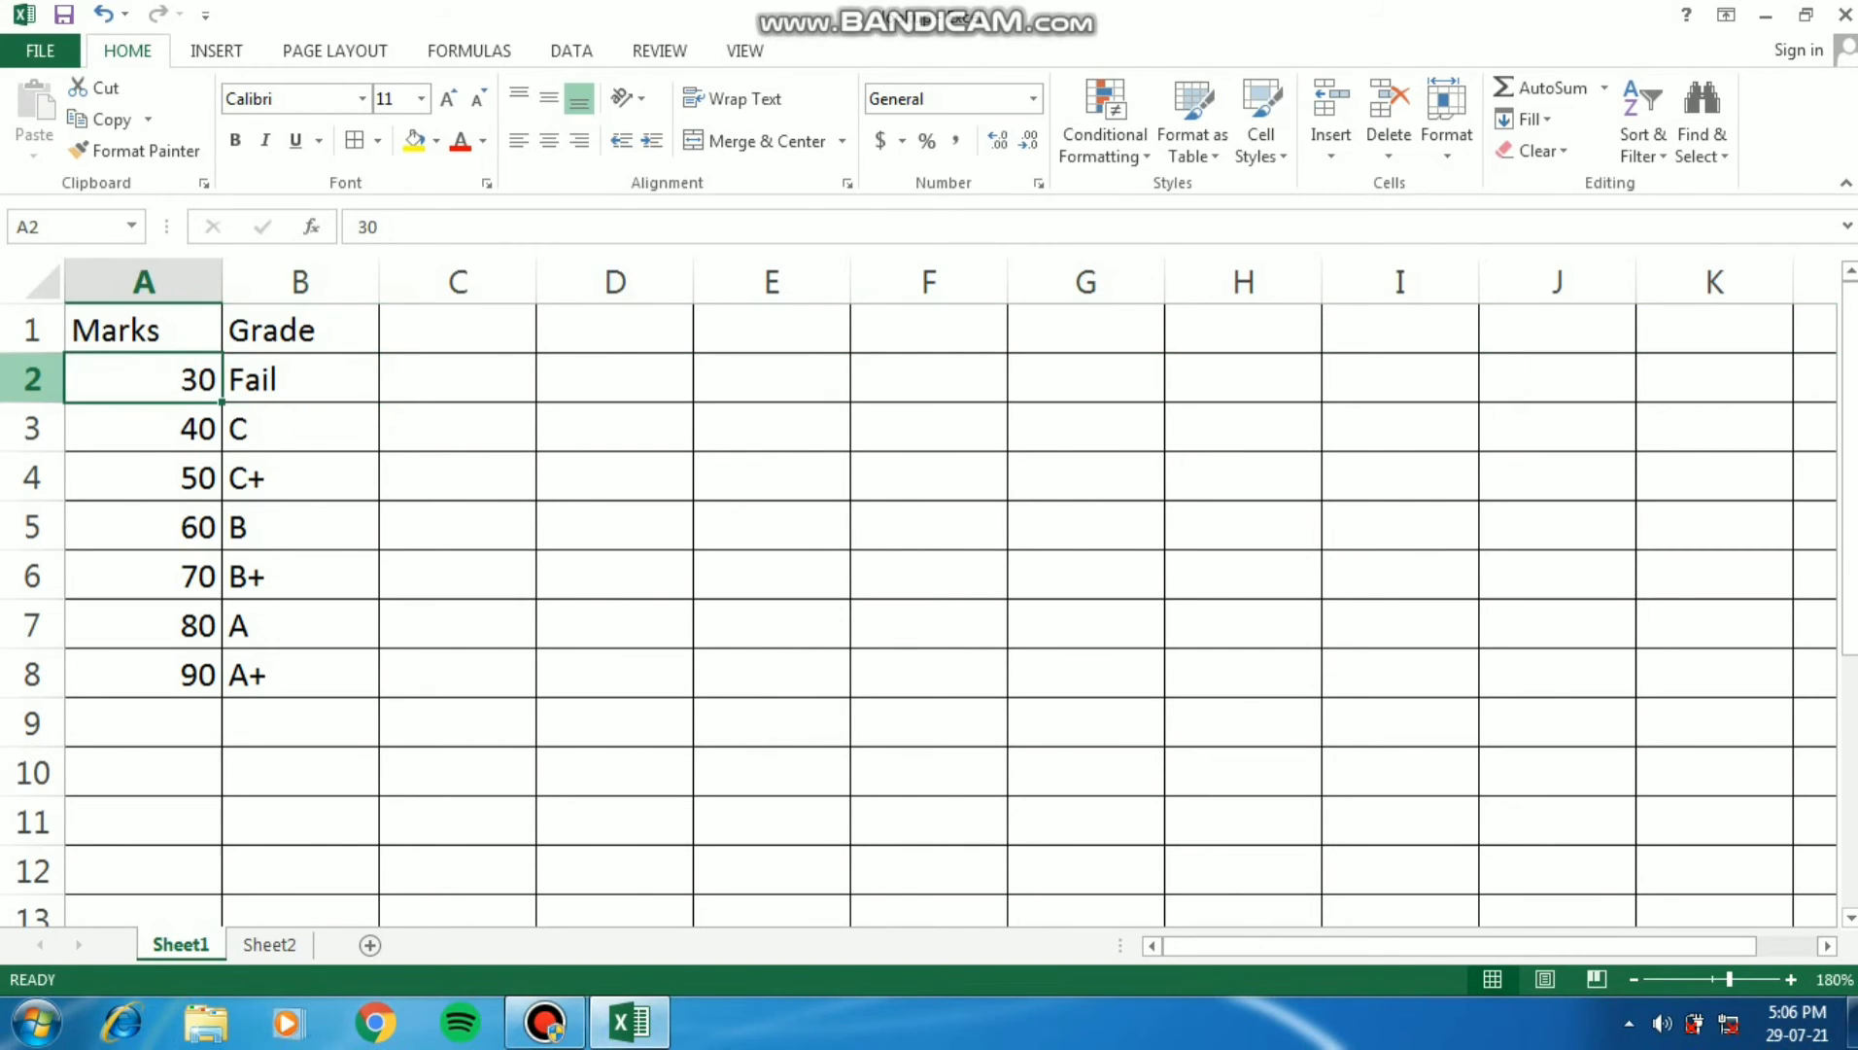
{"action": "type", "text": "40"}
{"action": "key", "text": "Return"}
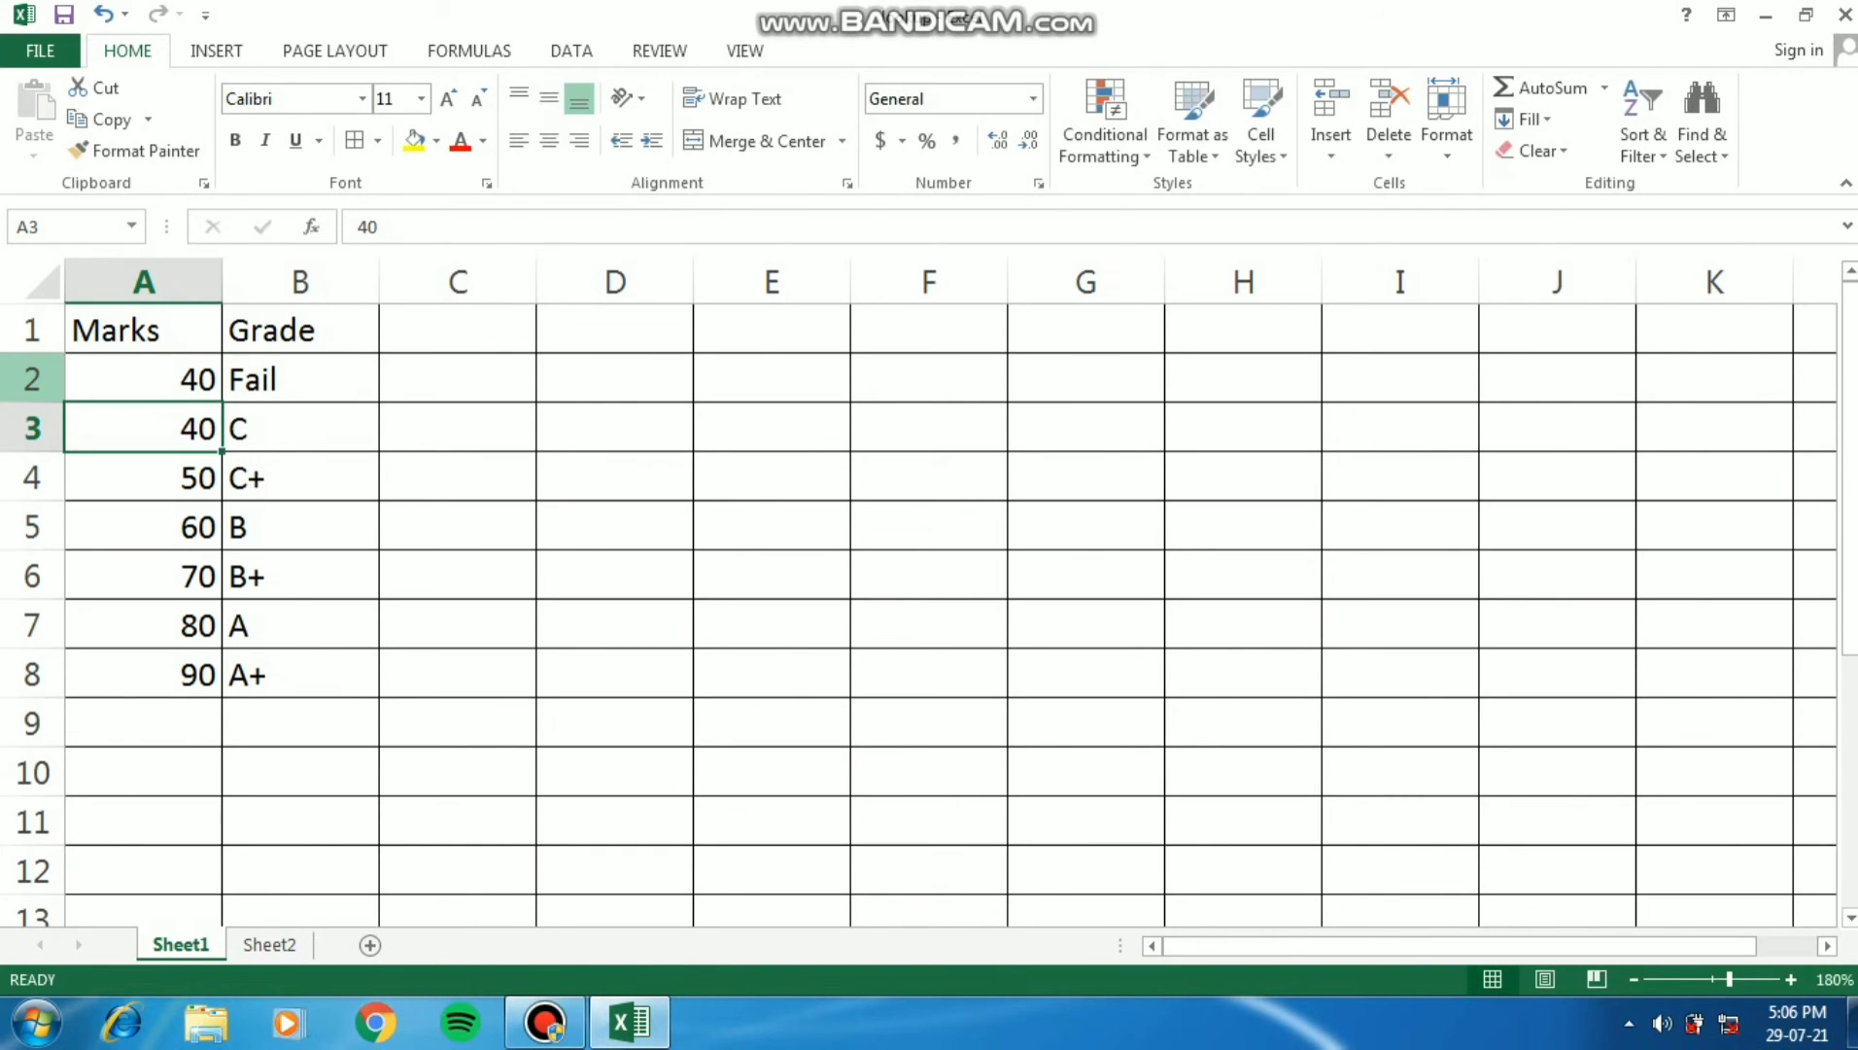
{"action": "type", "text": "50"}
{"action": "key", "text": "Return"}
{"action": "type", "text": "60"}
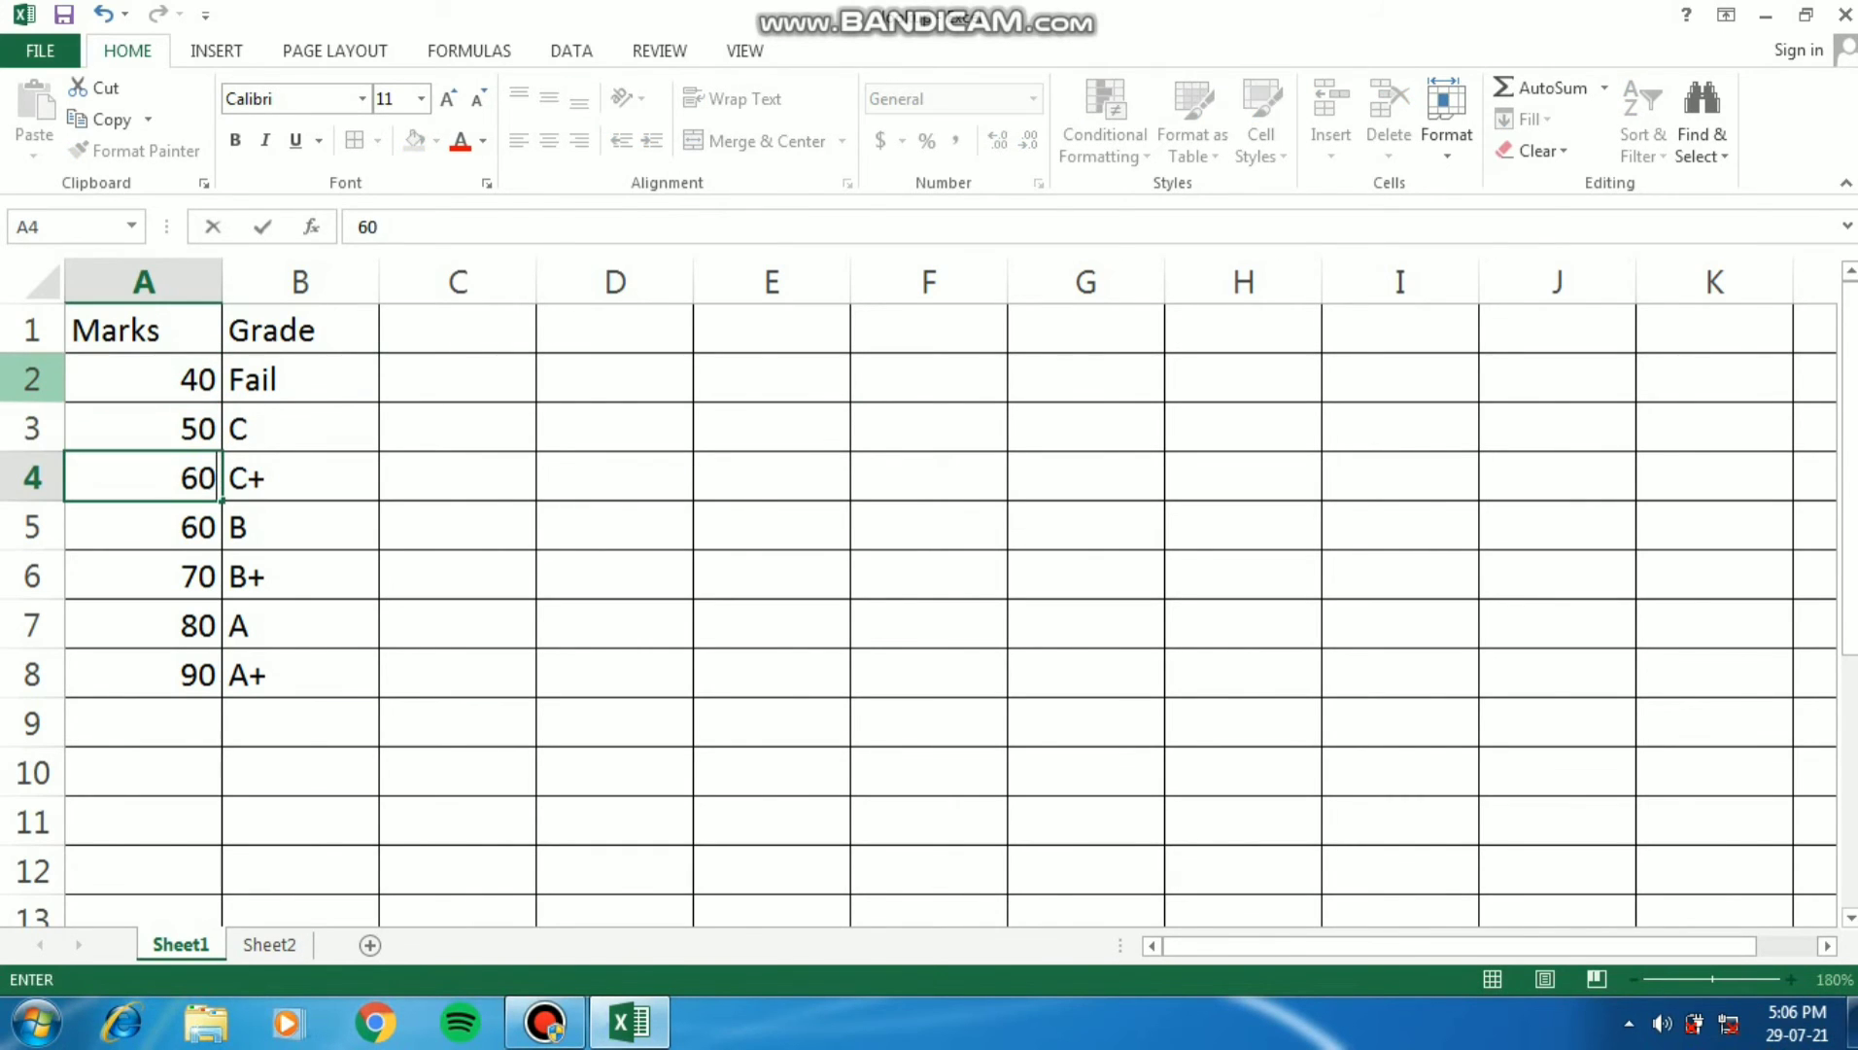
{"action": "key", "text": "Return"}
{"action": "type", "text": "70"}
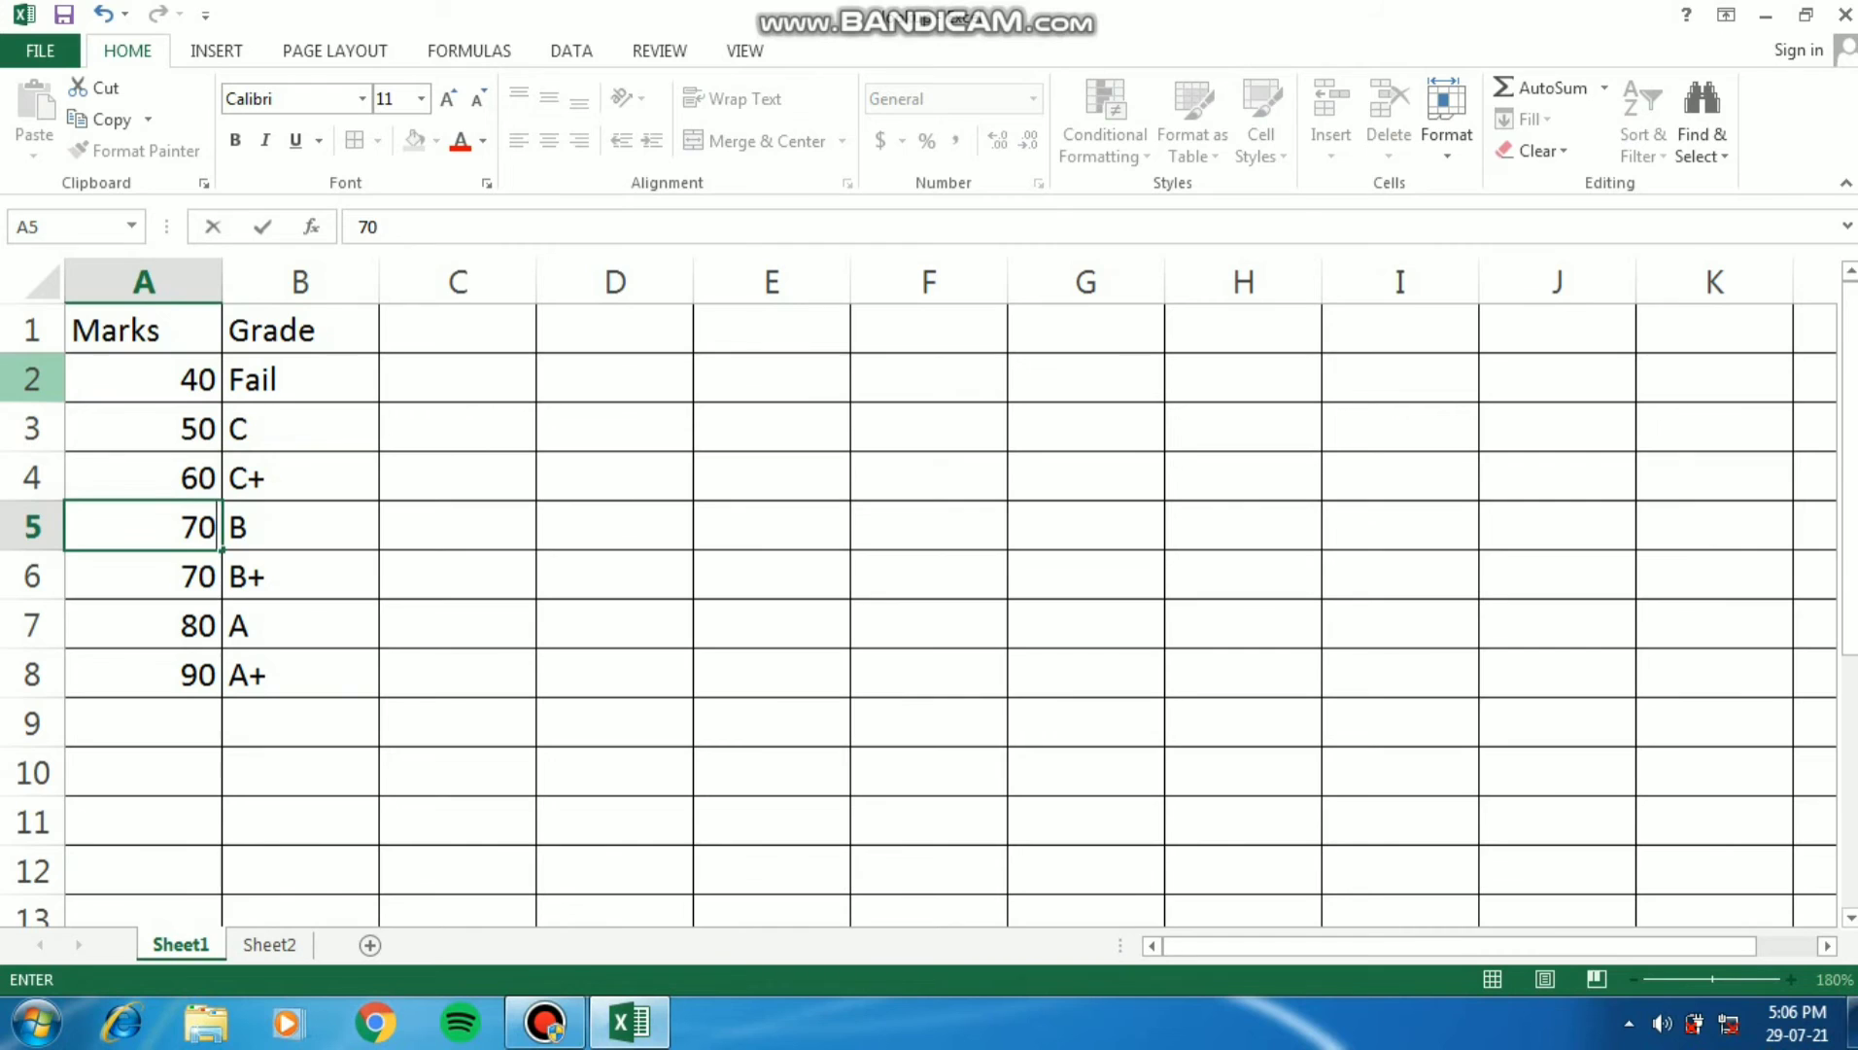
{"action": "key", "text": "Return"}
{"action": "type", "text": "80"}
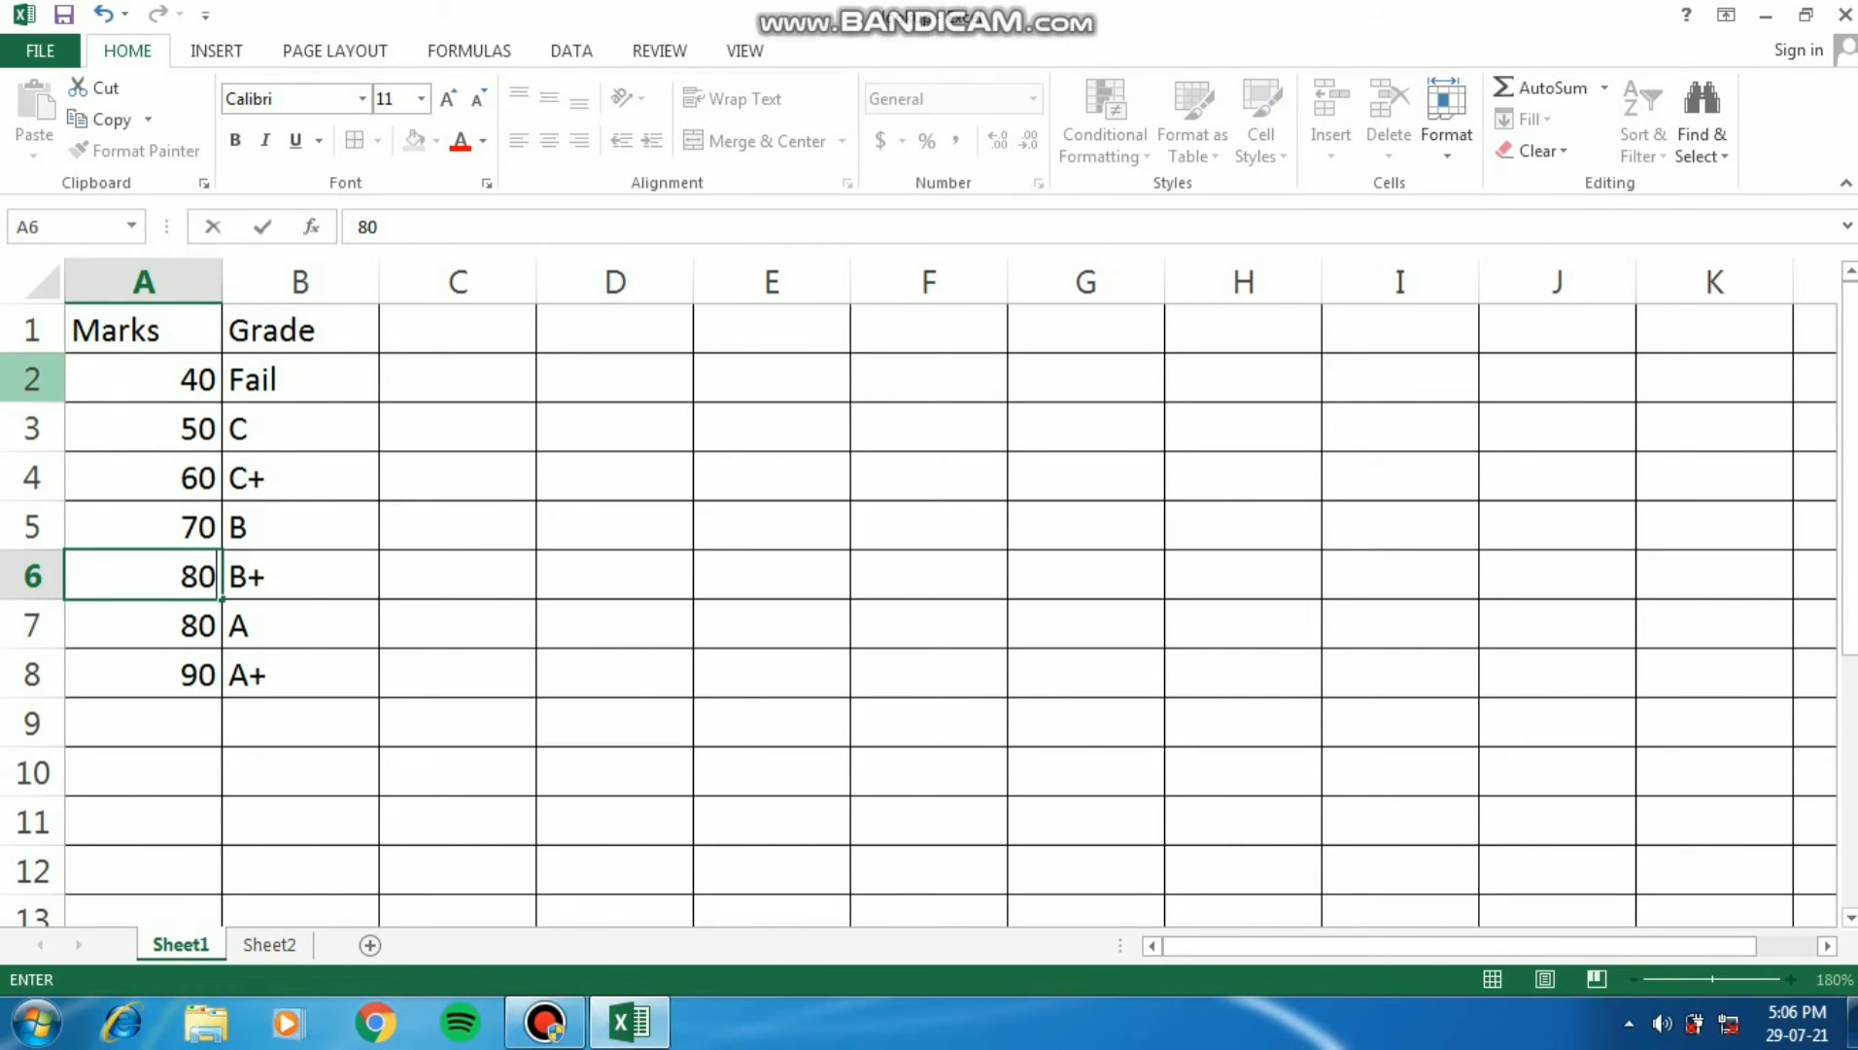
{"action": "key", "text": "Return"}
{"action": "type", "text": "90"}
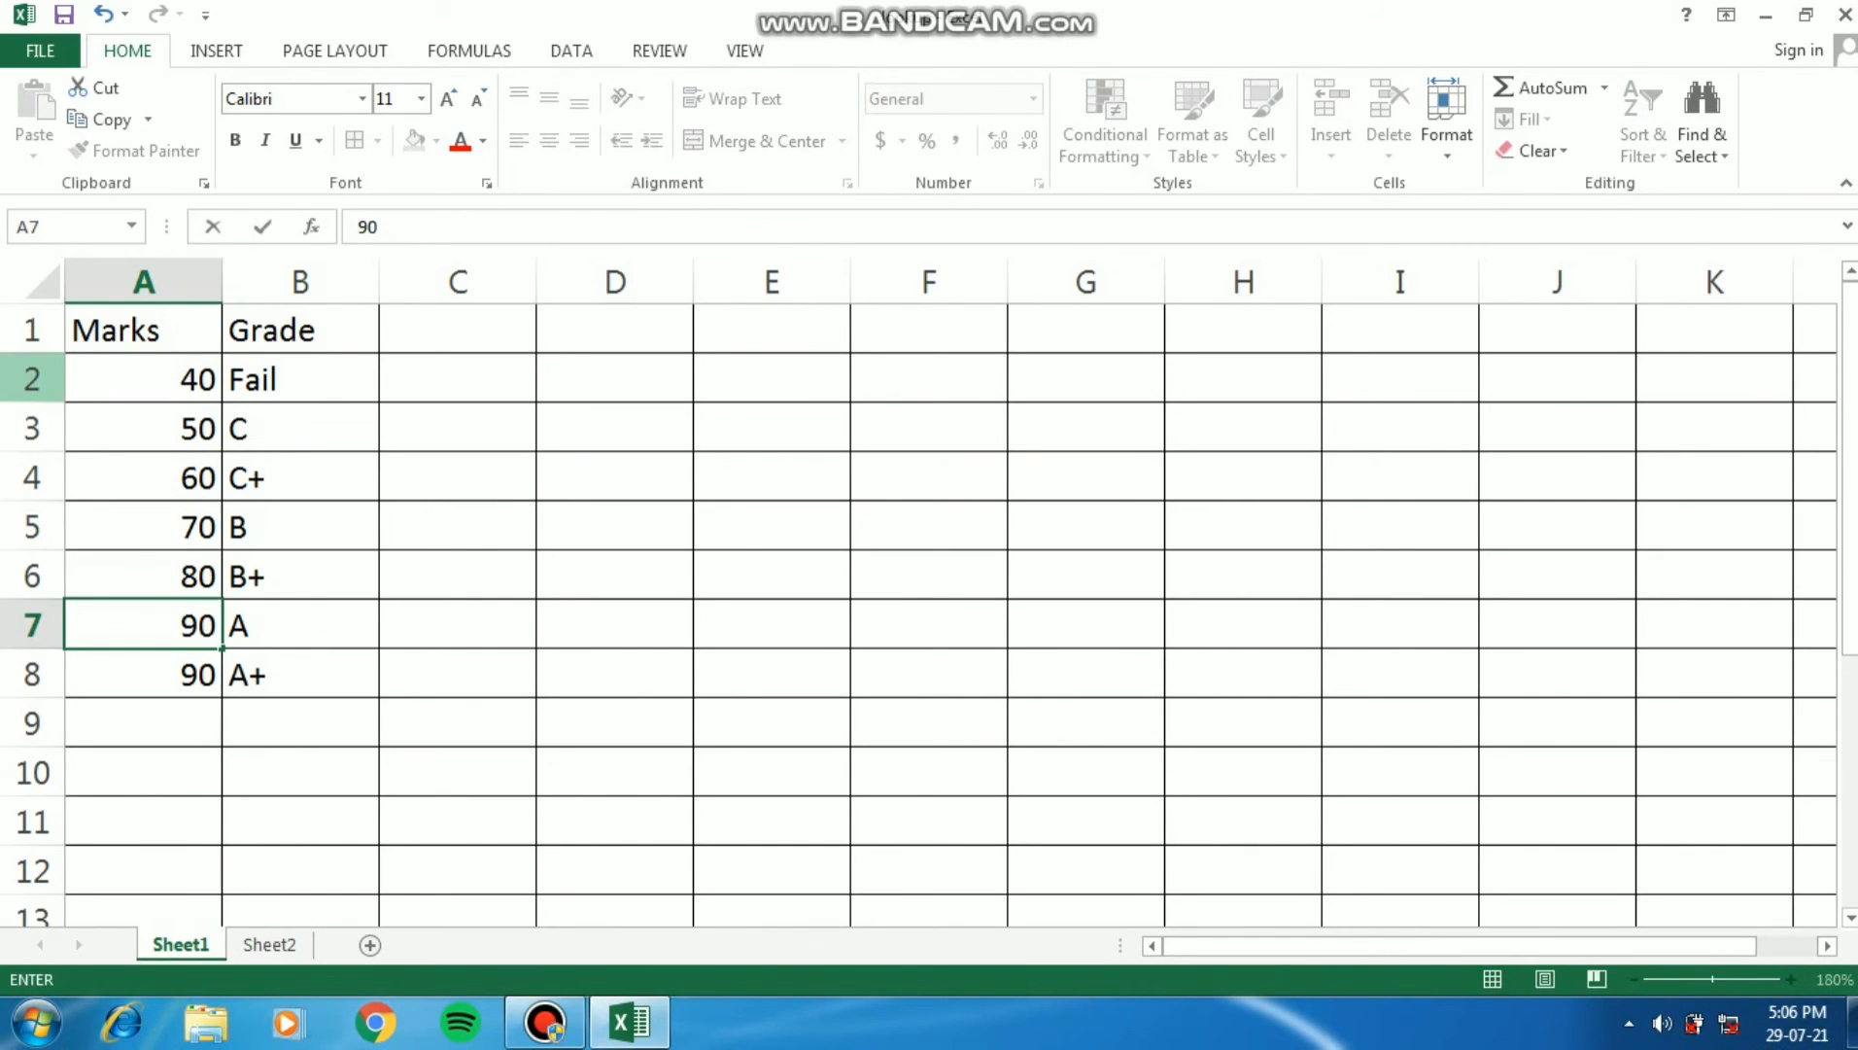
{"action": "key", "text": "Return"}
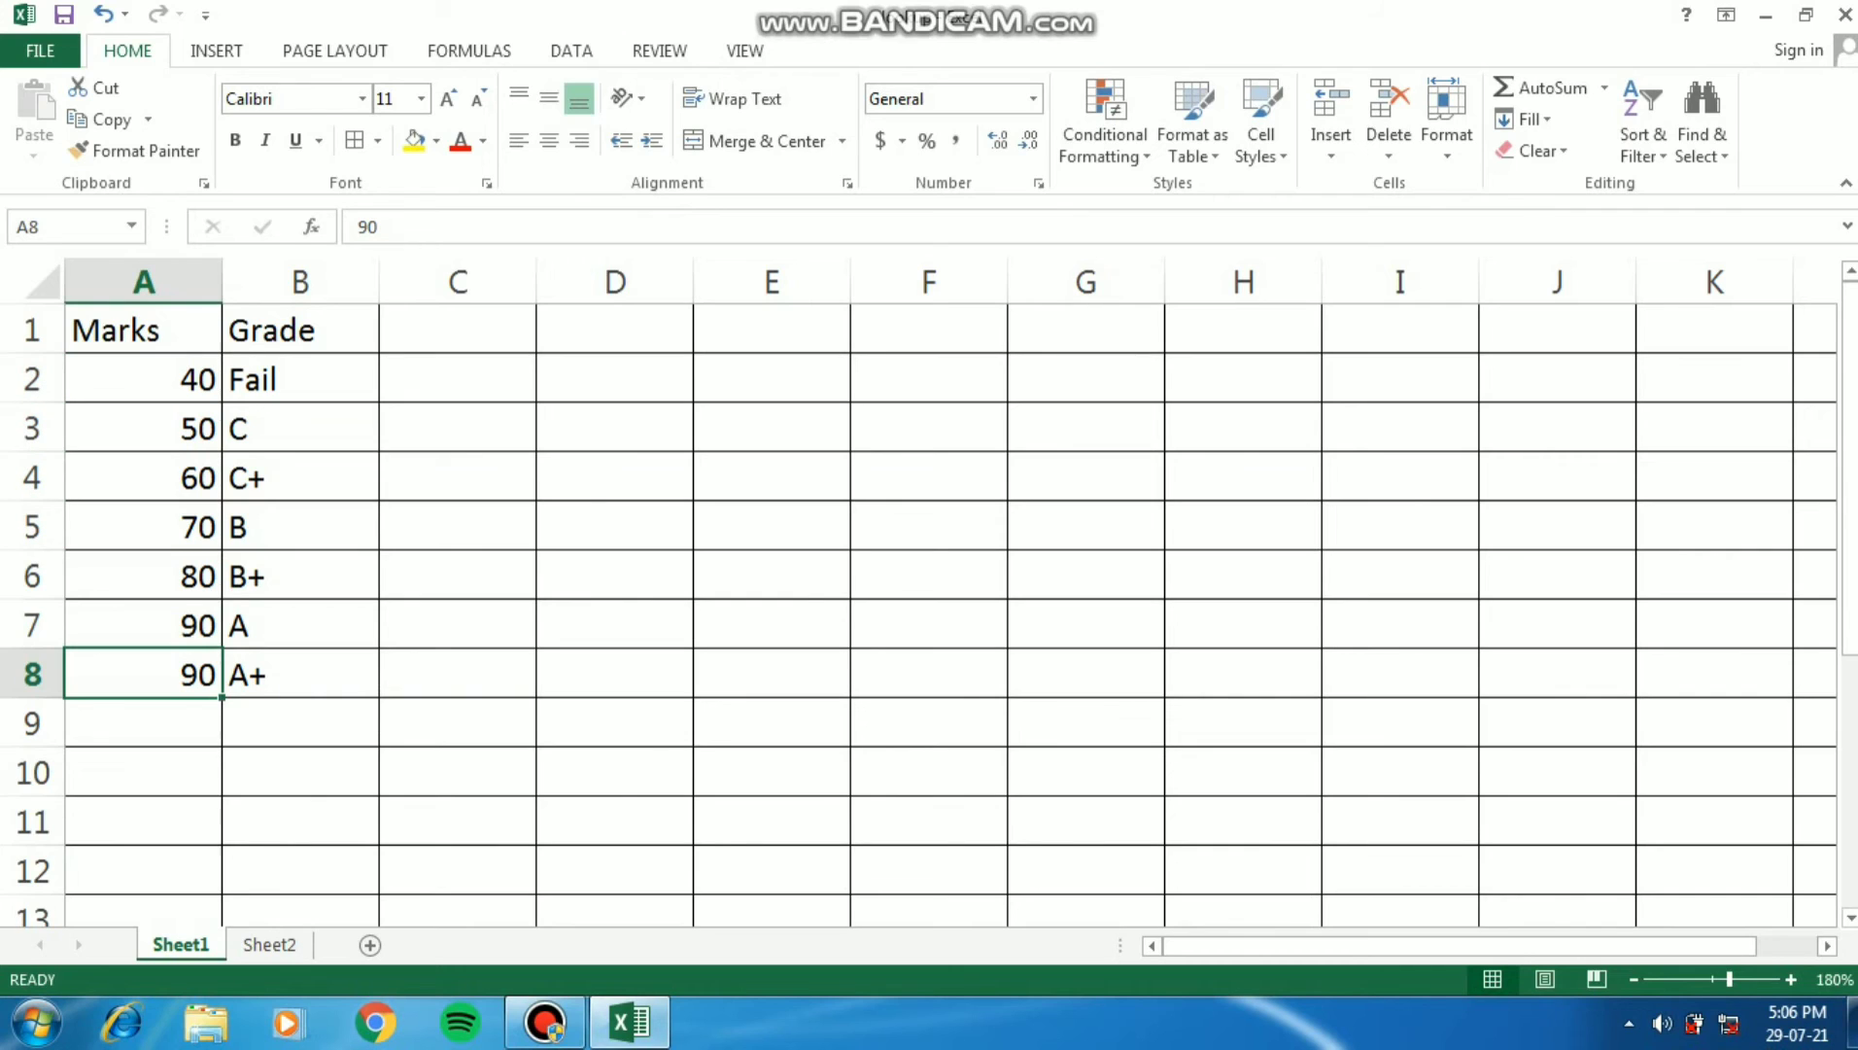
- Delete row 8, the duplicate 90 entry with grade A+, from the Sheet1 lookup table and check the grades on Sheet2
{"action": "left_click", "coordinate": [32, 674]}
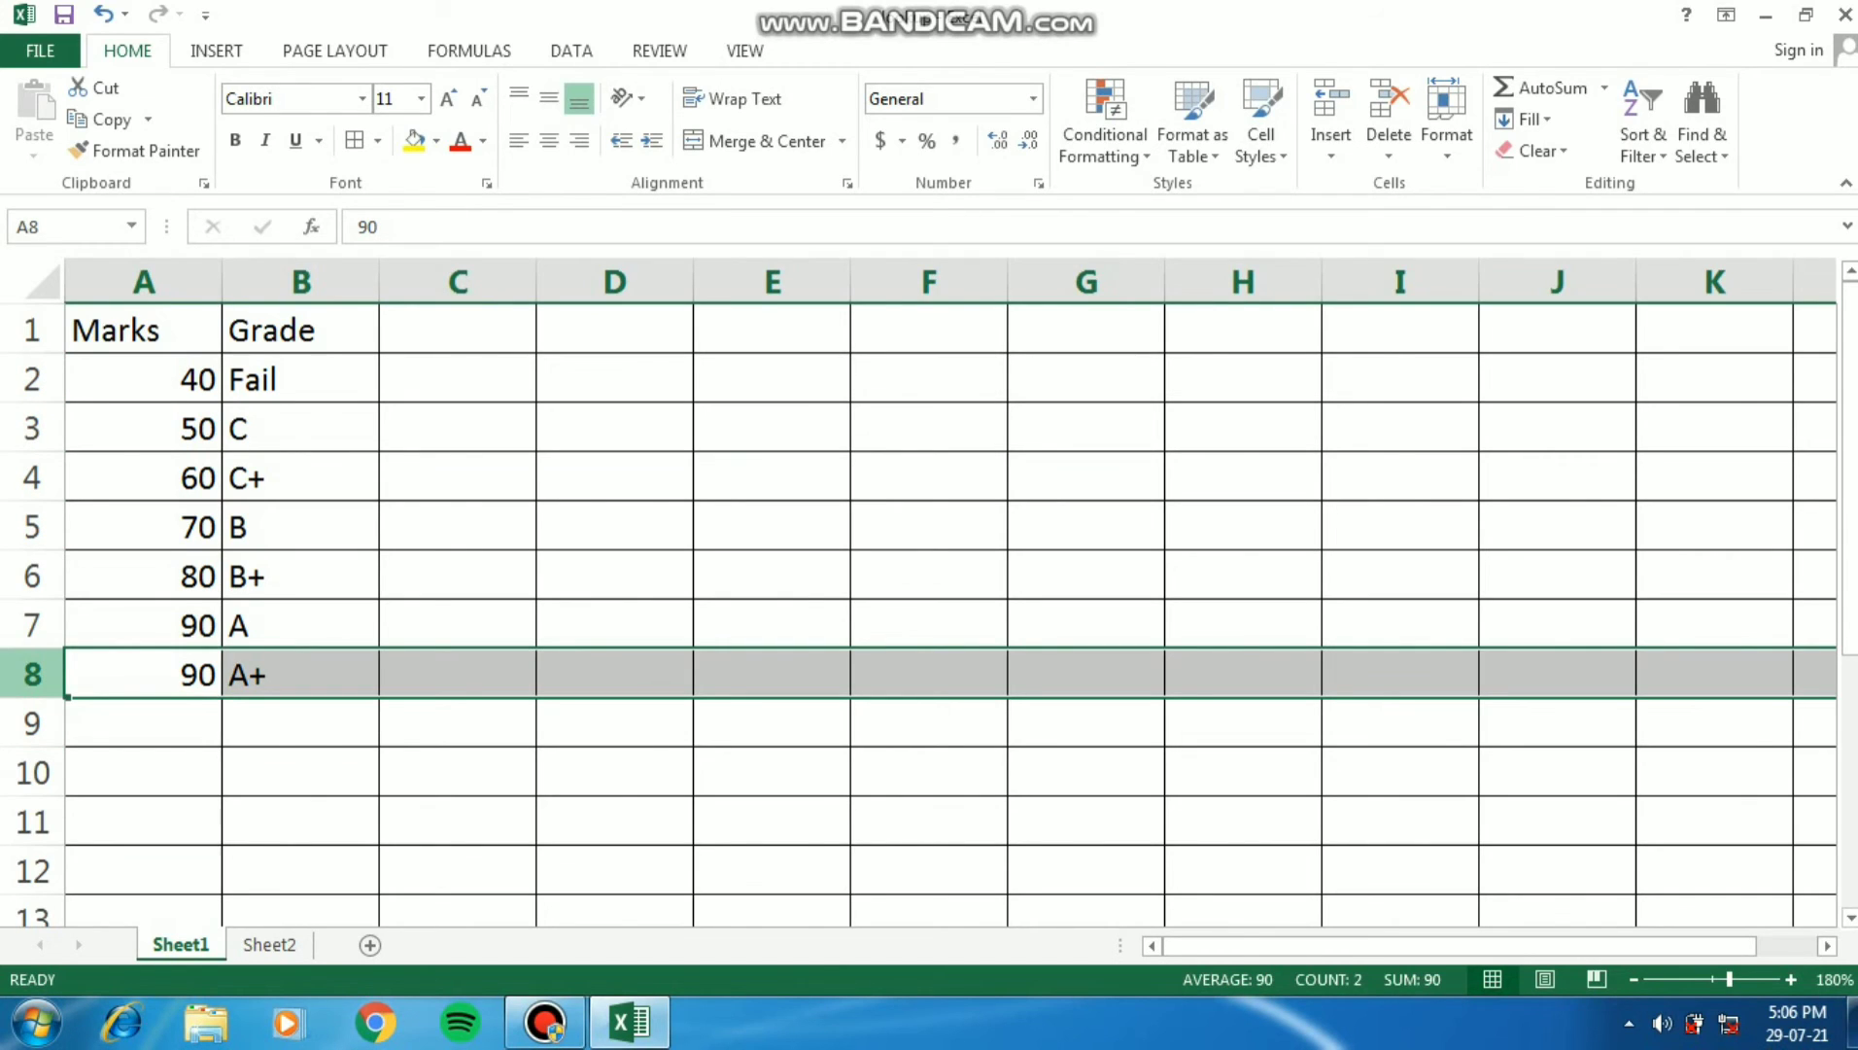
{"action": "right_click", "coordinate": [44, 680]}
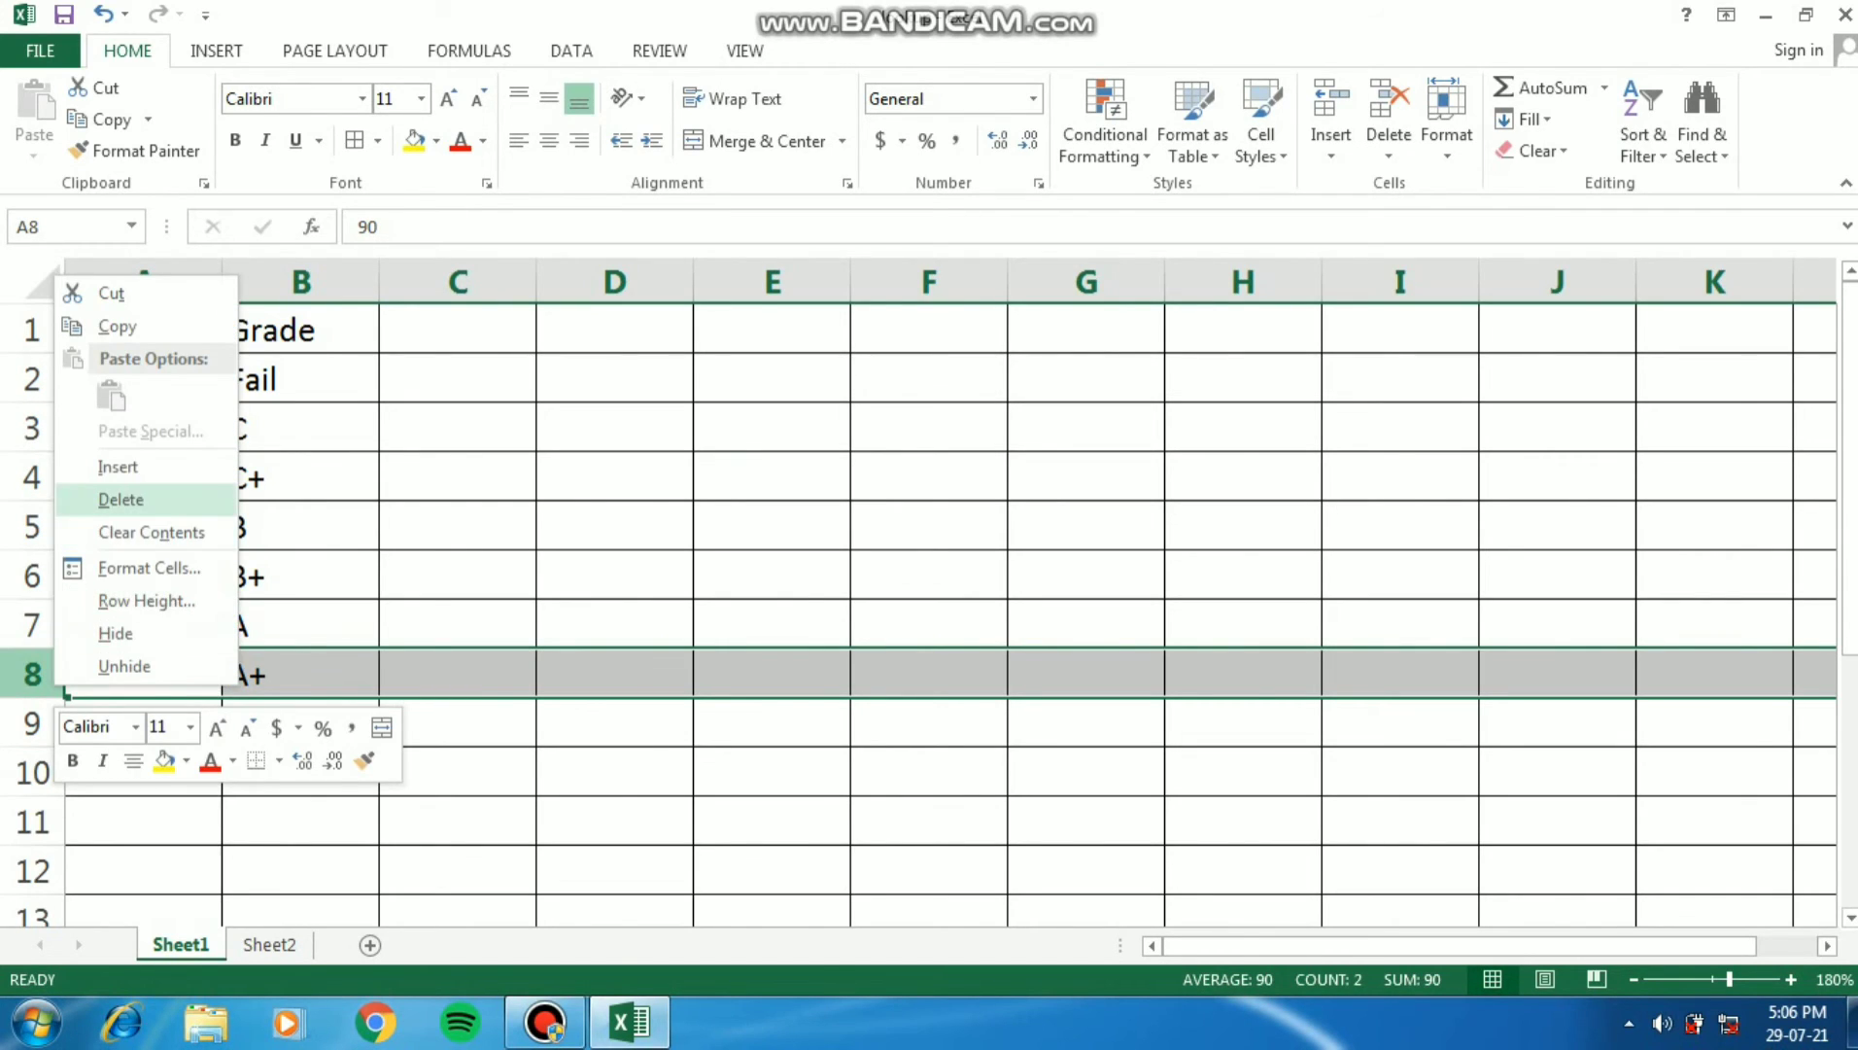
{"action": "left_click", "coordinate": [121, 498]}
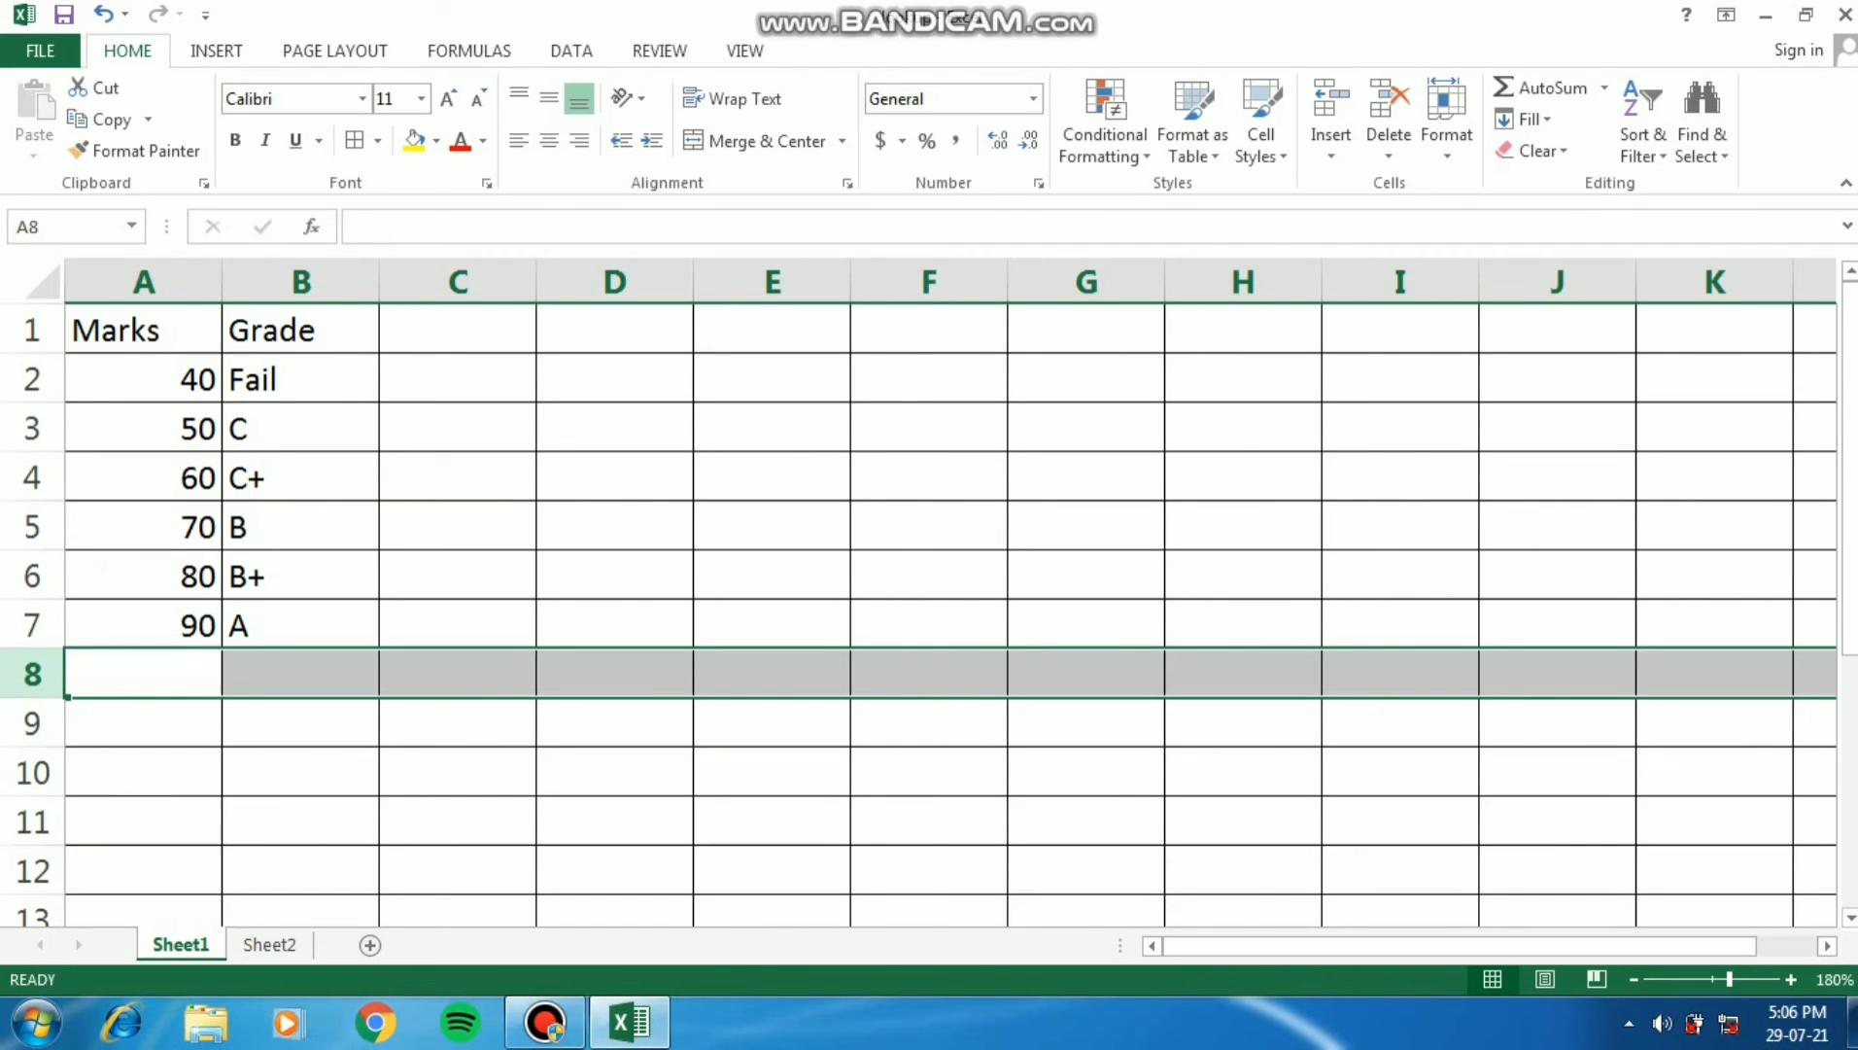
{"action": "left_click", "coordinate": [301, 624]}
{"action": "left_click", "coordinate": [270, 943]}
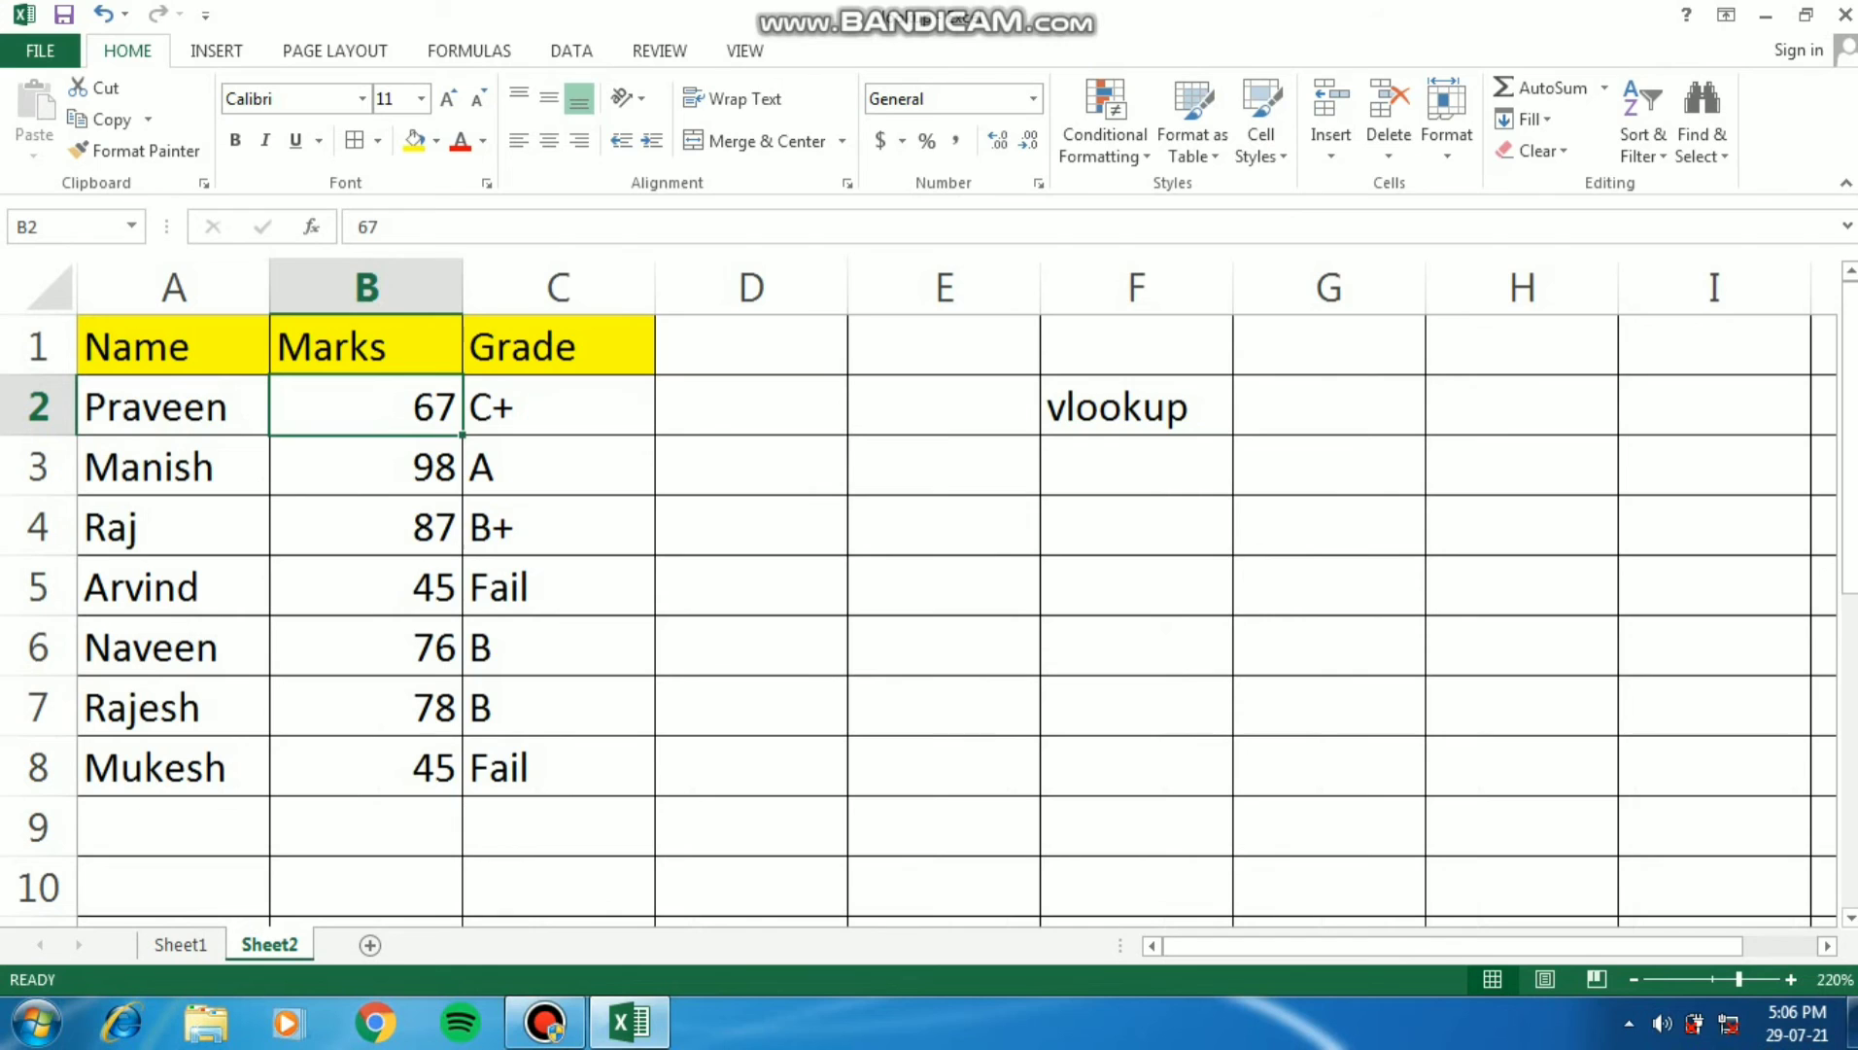
{"action": "left_click", "coordinate": [367, 587]}
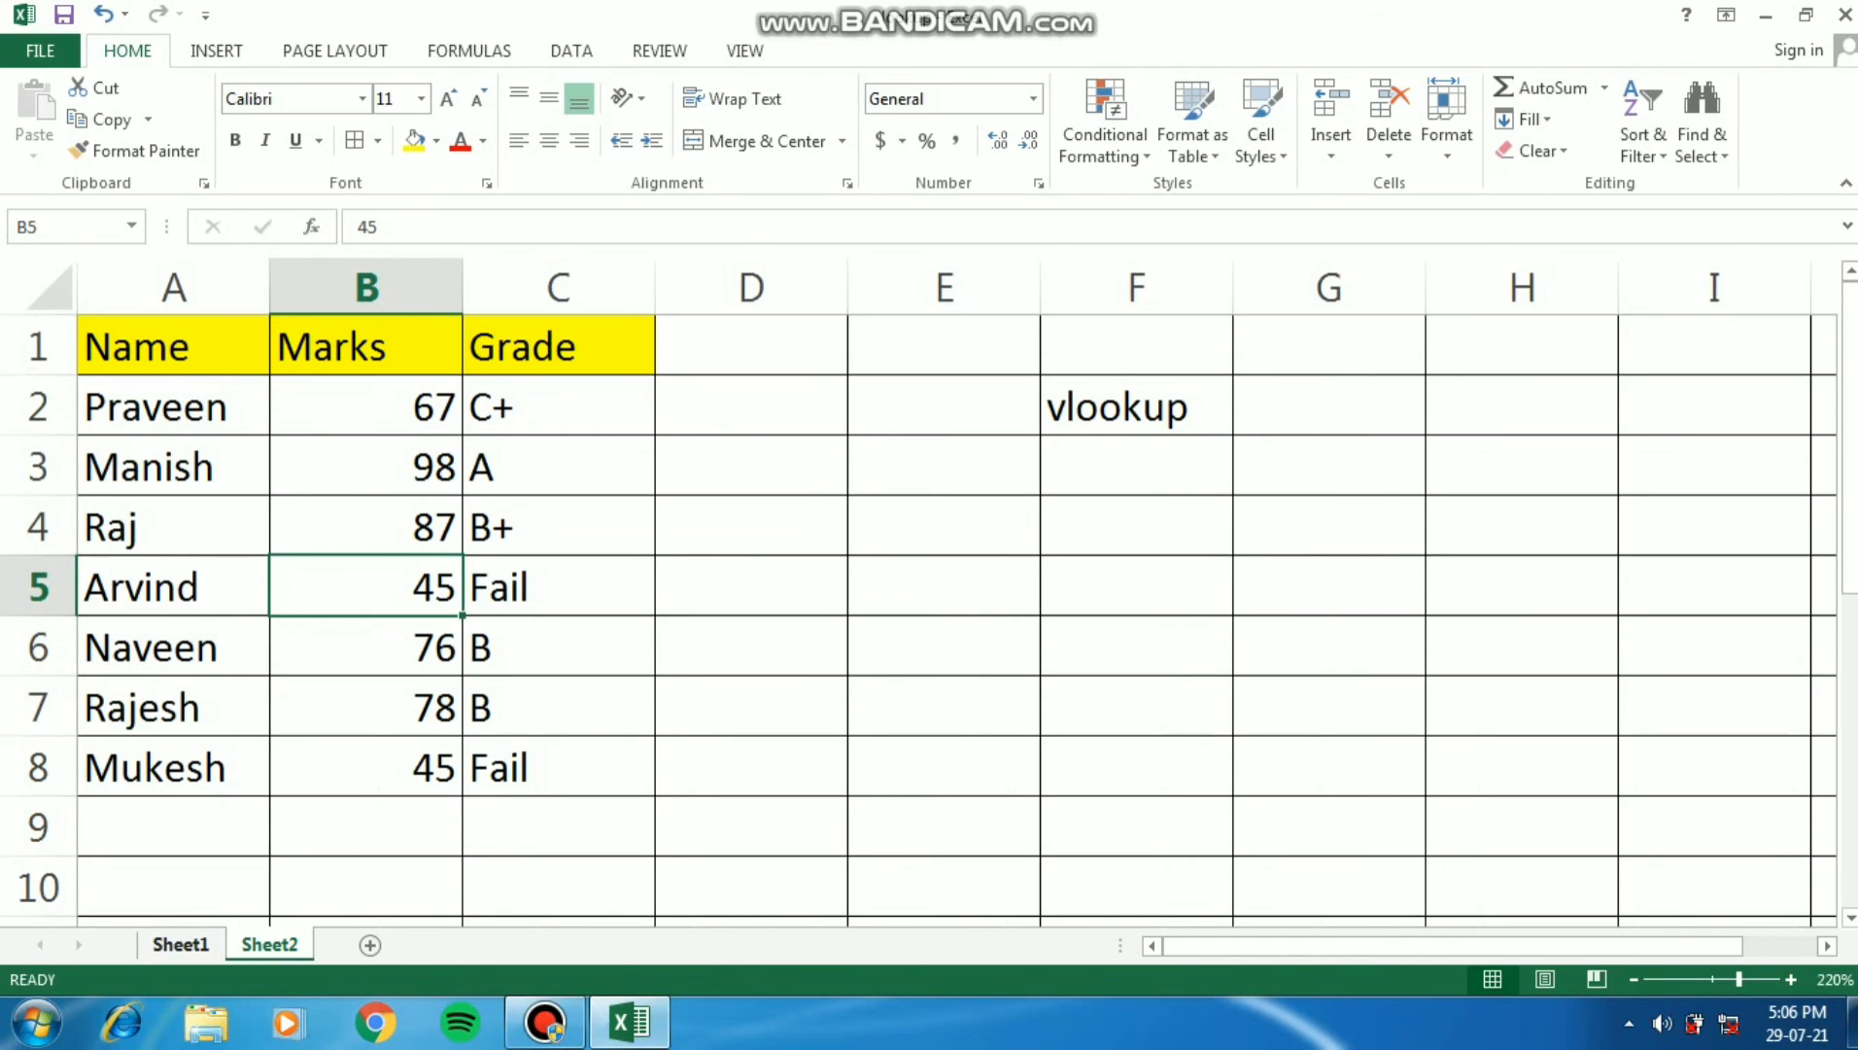
{"action": "left_click", "coordinate": [181, 943]}
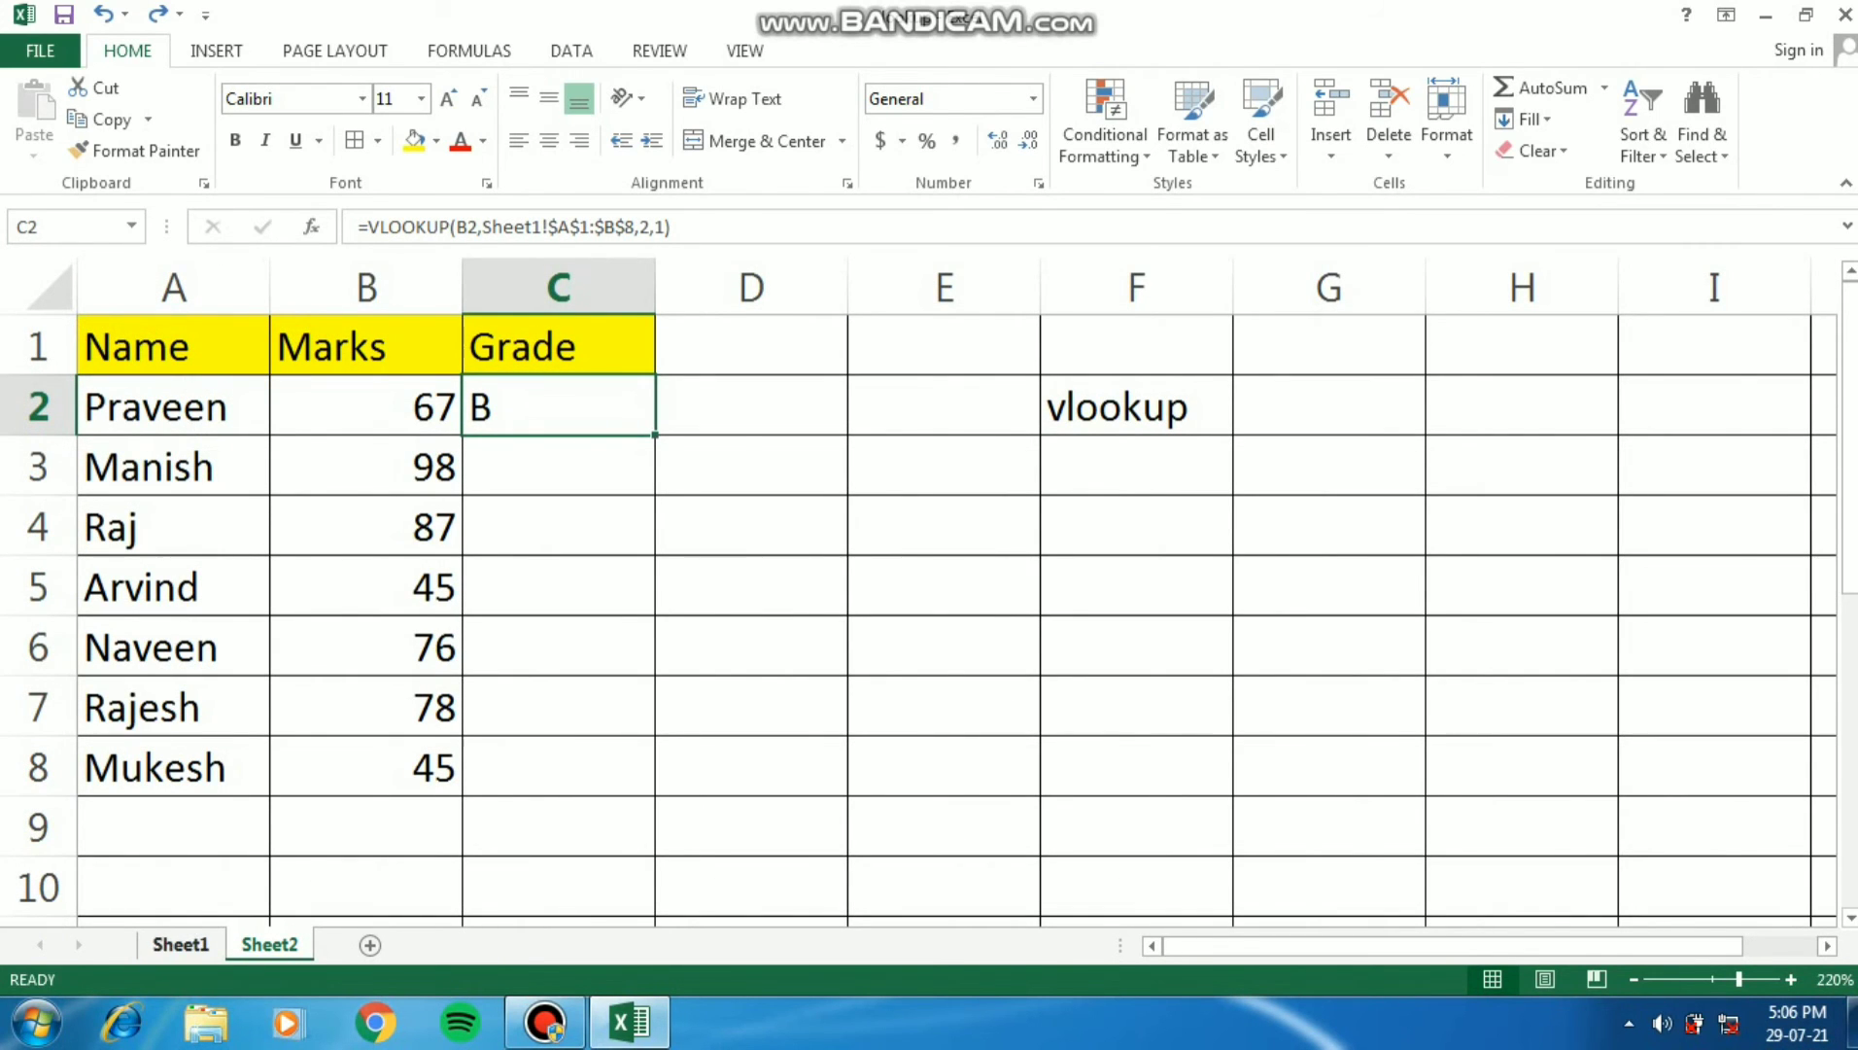
- Change the marks in A2 to A8 of the Sheet1 lookup table to 20, 30, 40, 50, 60, 70 and 80
{"action": "left_click", "coordinate": [181, 943]}
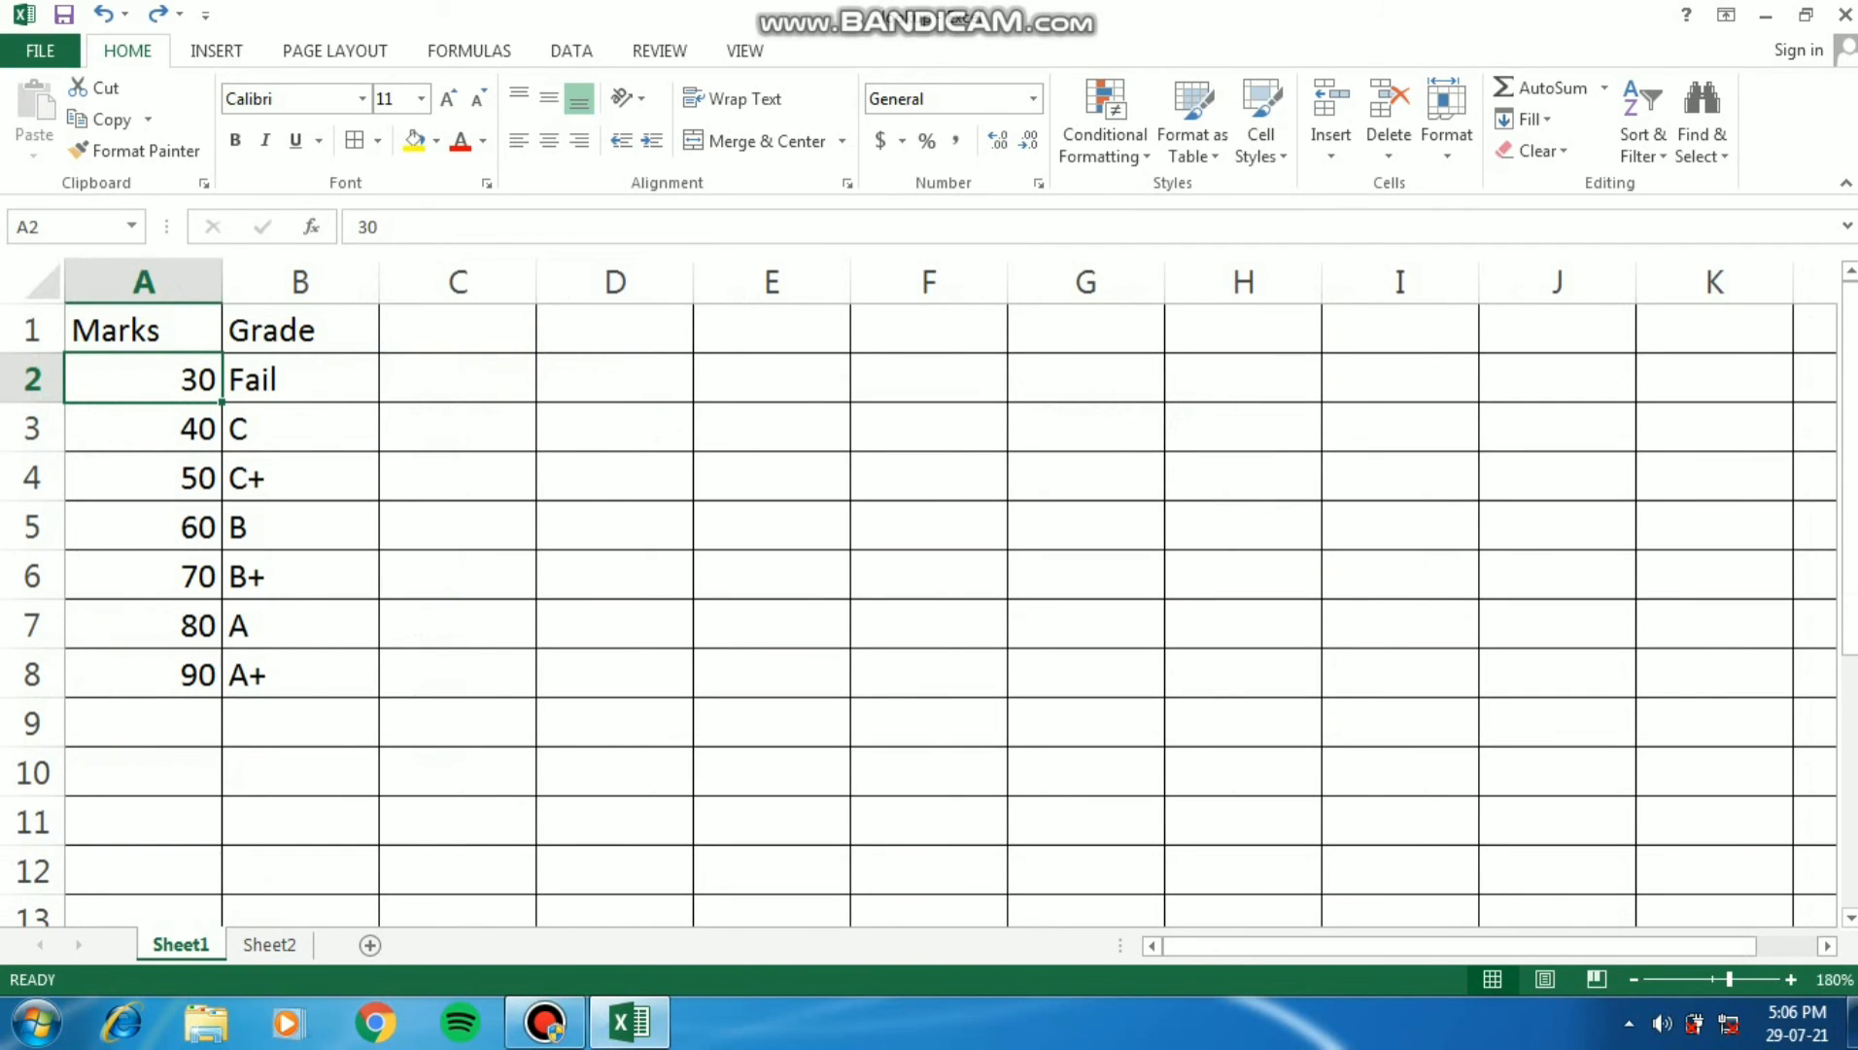
{"action": "type", "text": "20"}
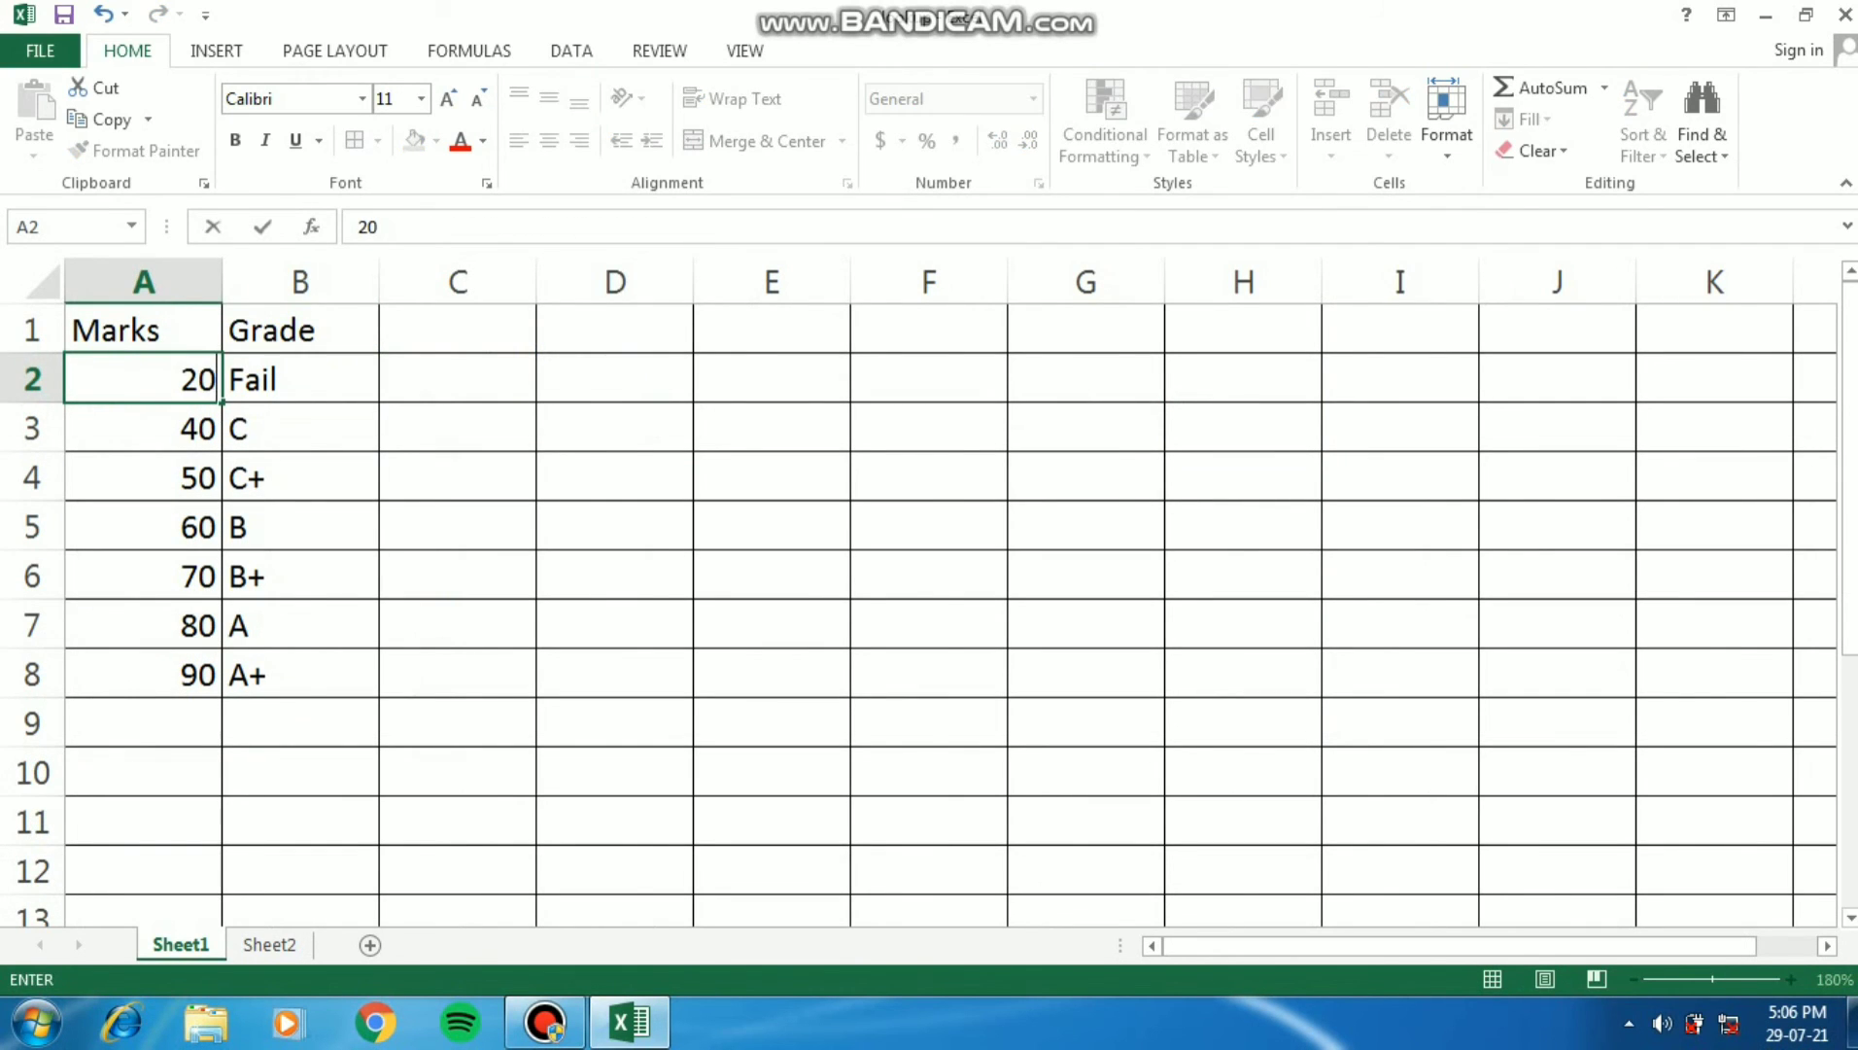
{"action": "key", "text": "Return"}
{"action": "type", "text": "30"}
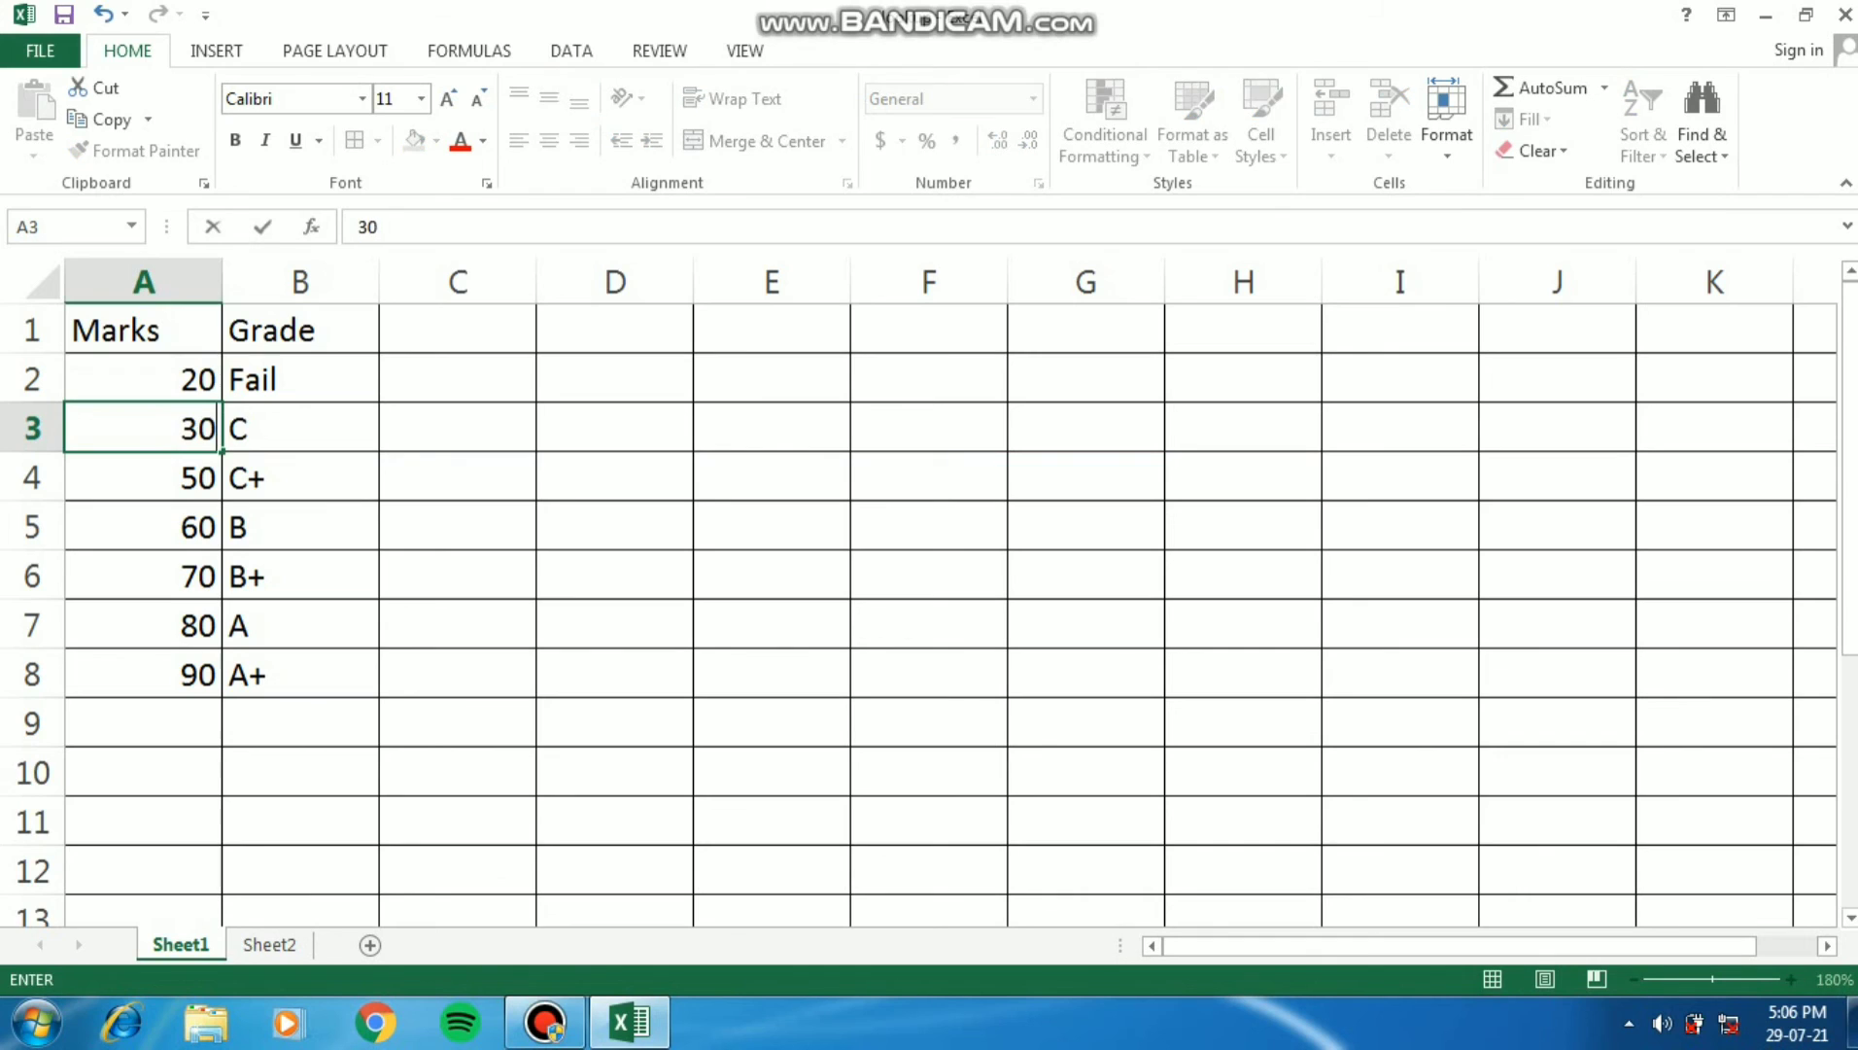
{"action": "key", "text": "Return"}
{"action": "type", "text": "40"}
{"action": "key", "text": "Return"}
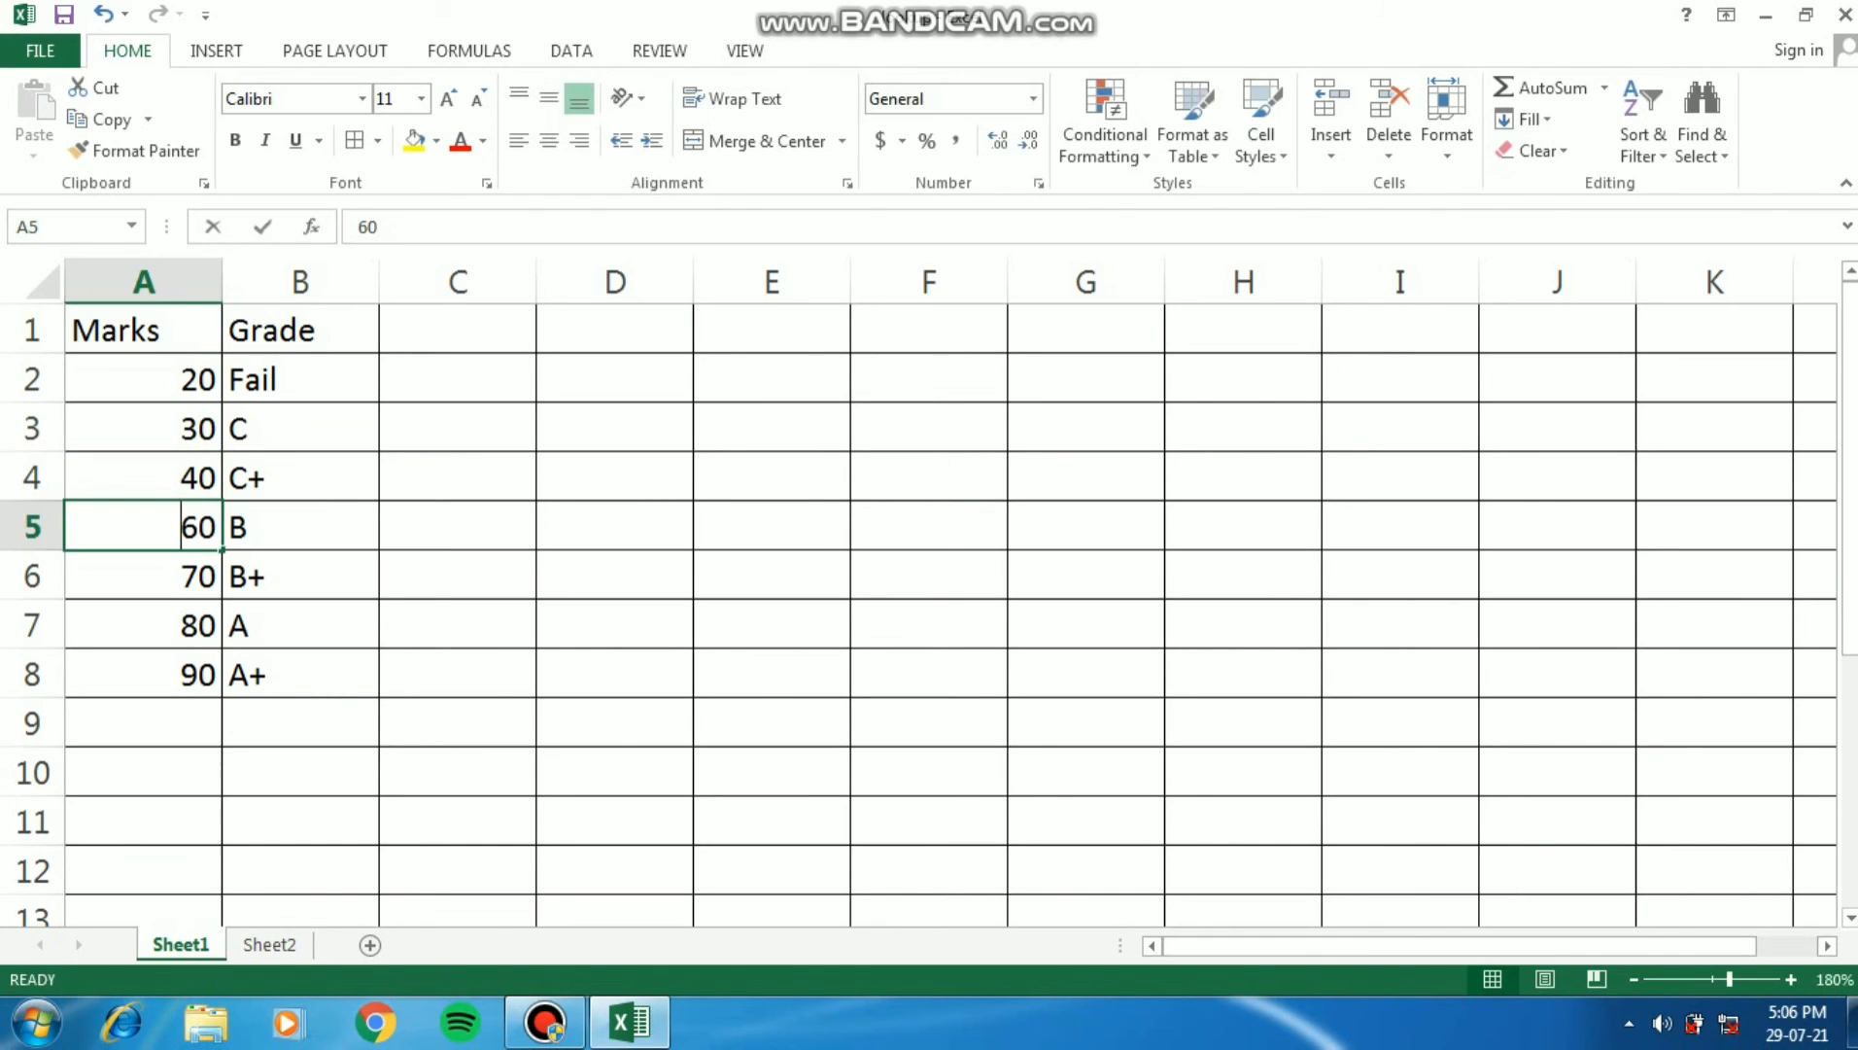
{"action": "type", "text": "50"}
{"action": "key", "text": "Return"}
{"action": "type", "text": "60"}
{"action": "key", "text": "Return"}
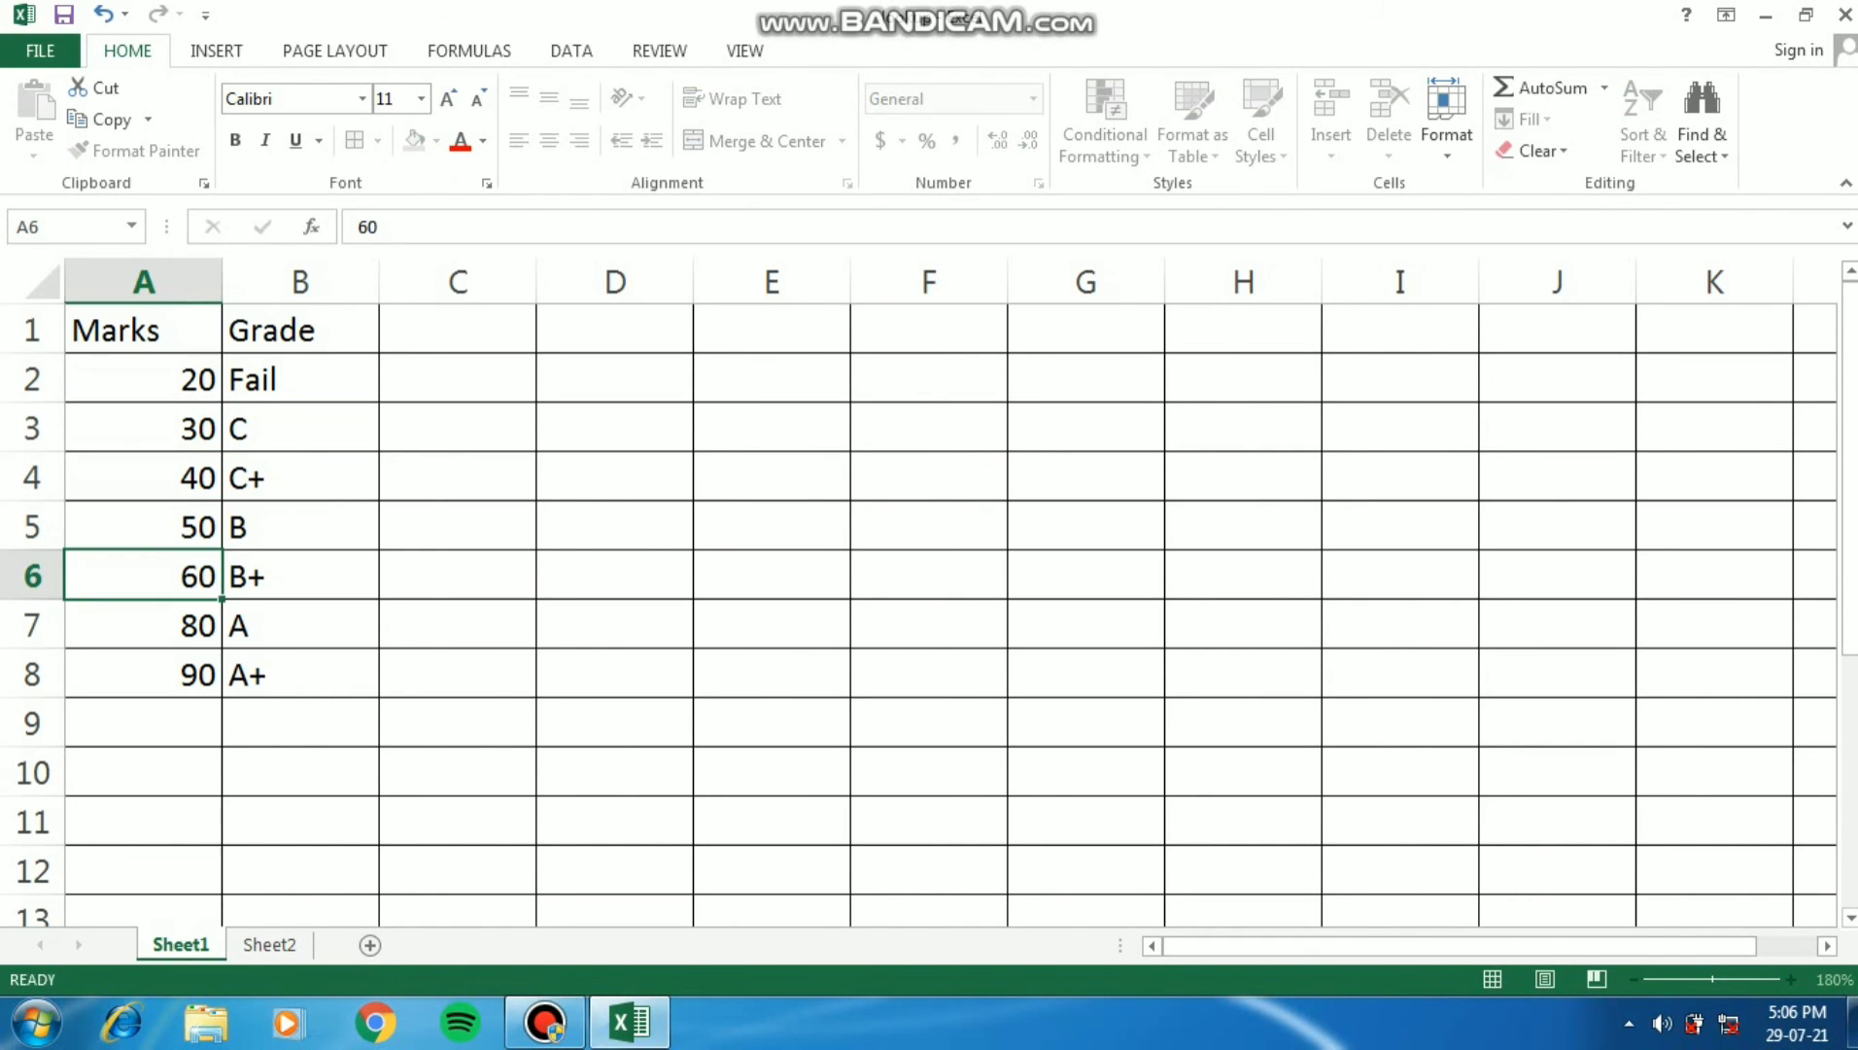
{"action": "type", "text": "70"}
{"action": "key", "text": "Return"}
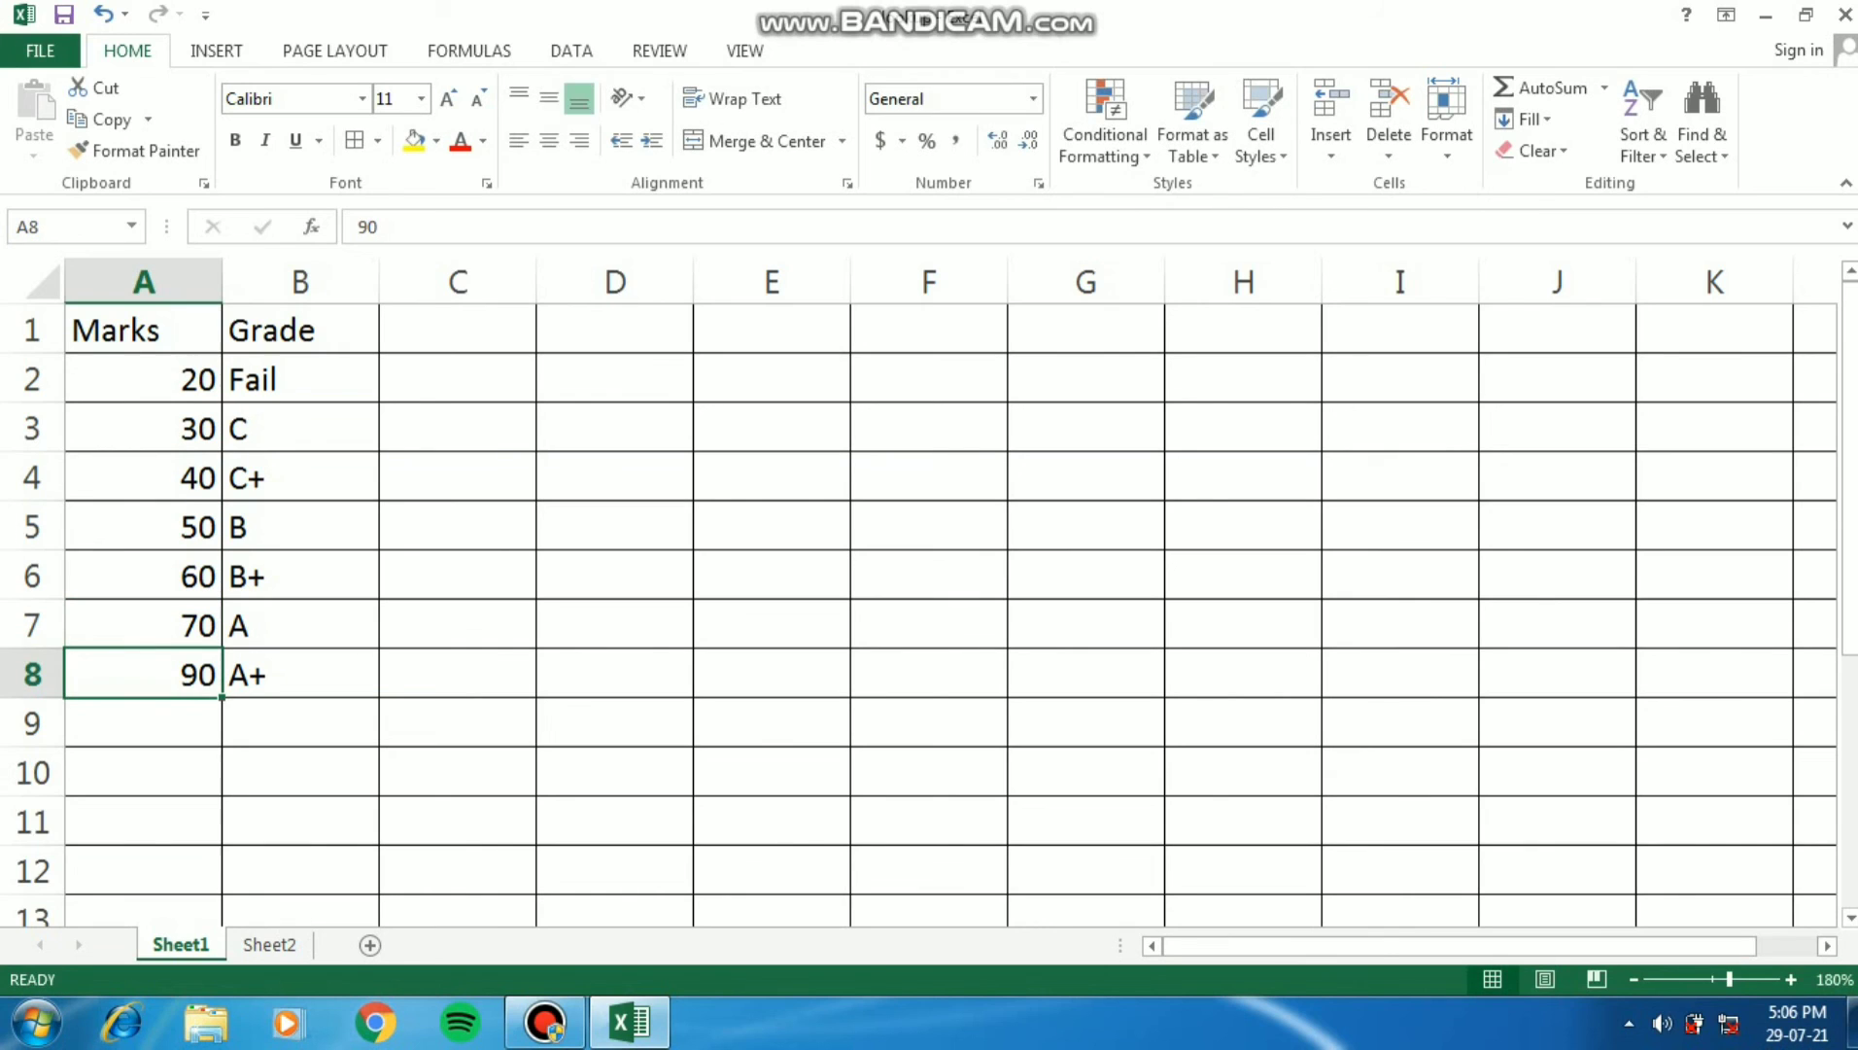
{"action": "type", "text": "80"}
{"action": "key", "text": "Return"}
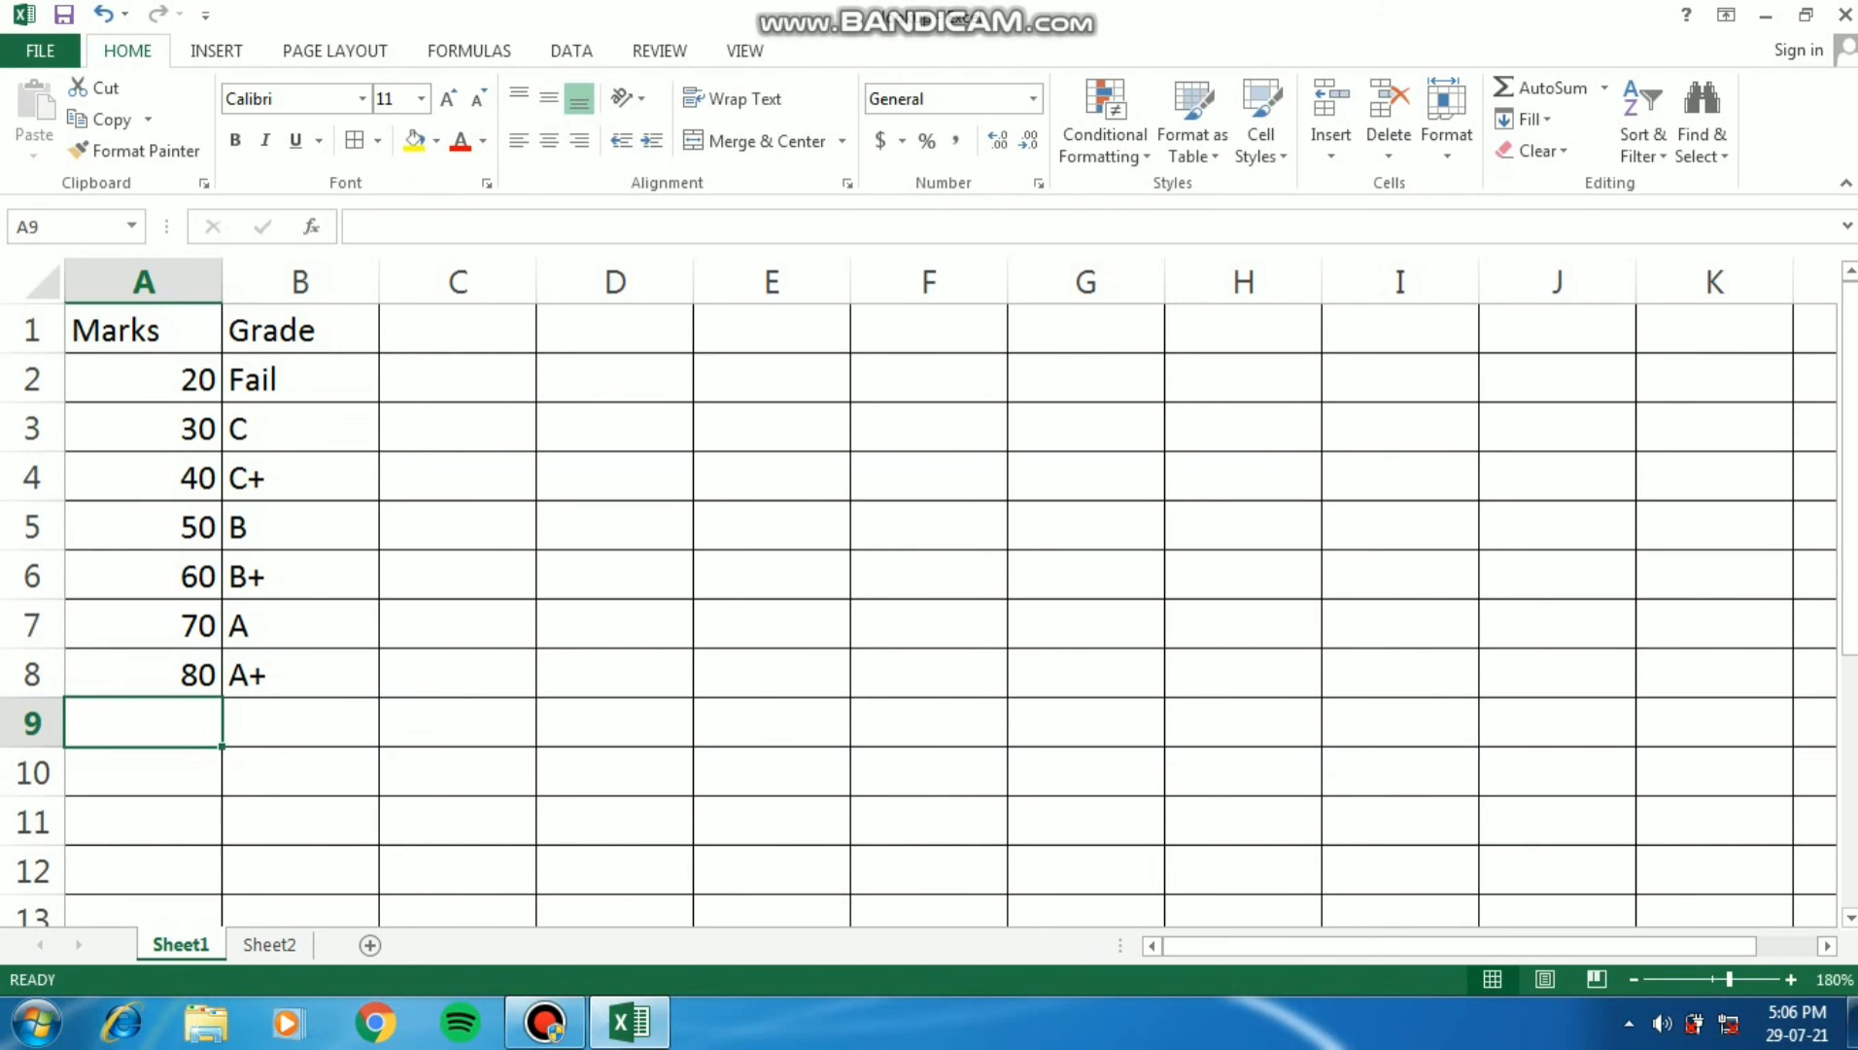
- Fill the VLOOKUP formula on Sheet2 from C2 down through C8
{"action": "left_click", "coordinate": [269, 945]}
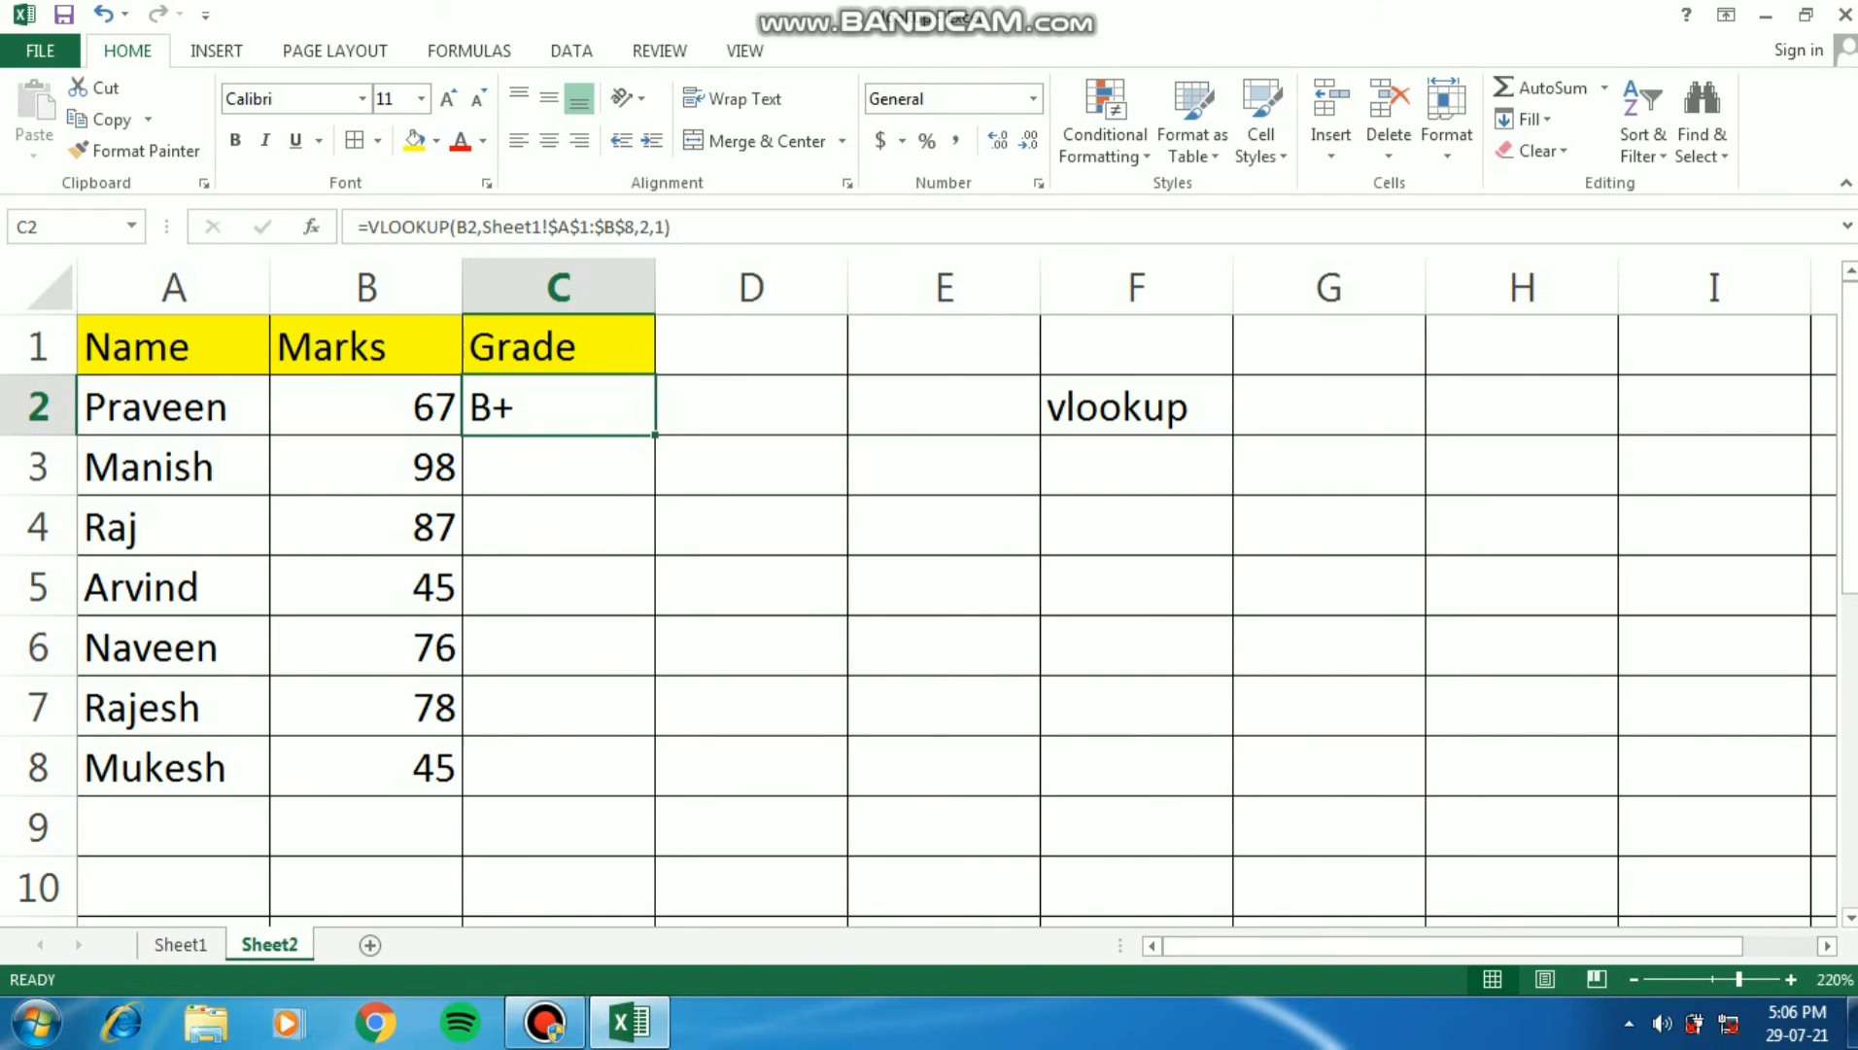
{"action": "left_click_drag", "start_coordinate": [655, 435], "coordinate": [653, 792]}
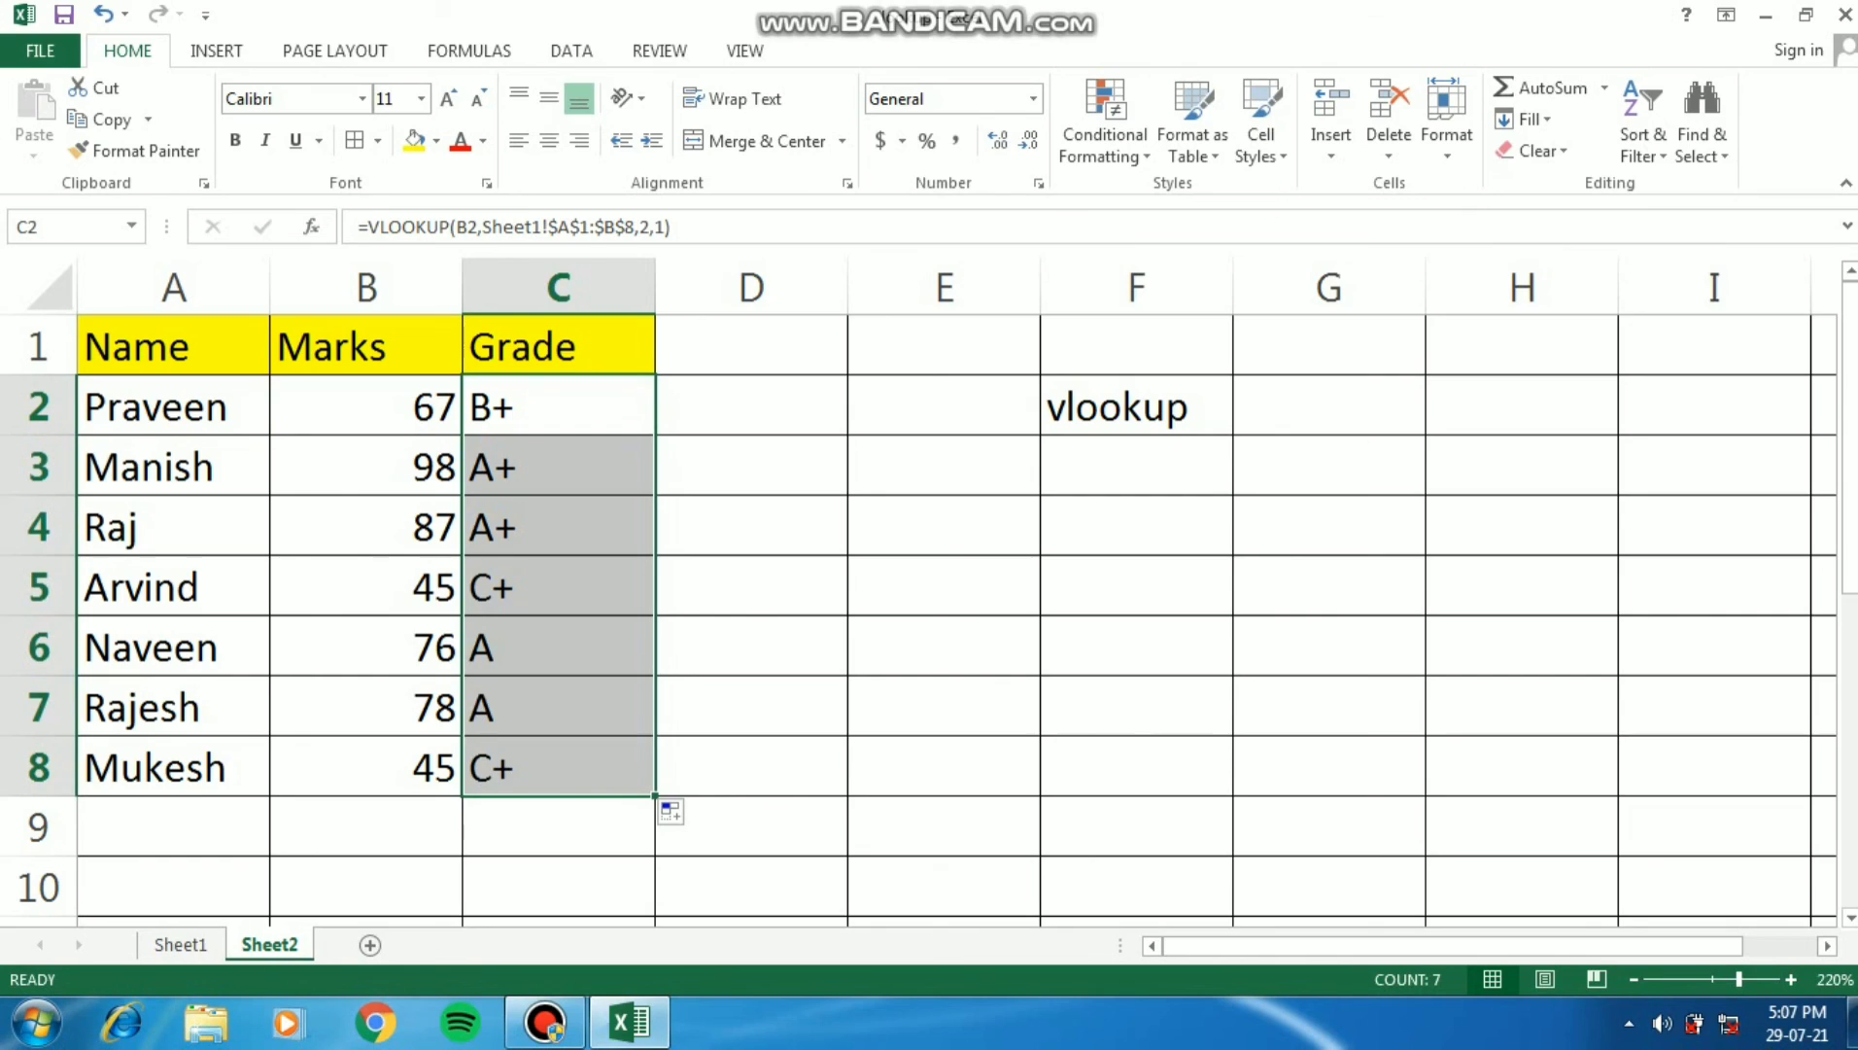
{"action": "left_click", "coordinate": [366, 587]}
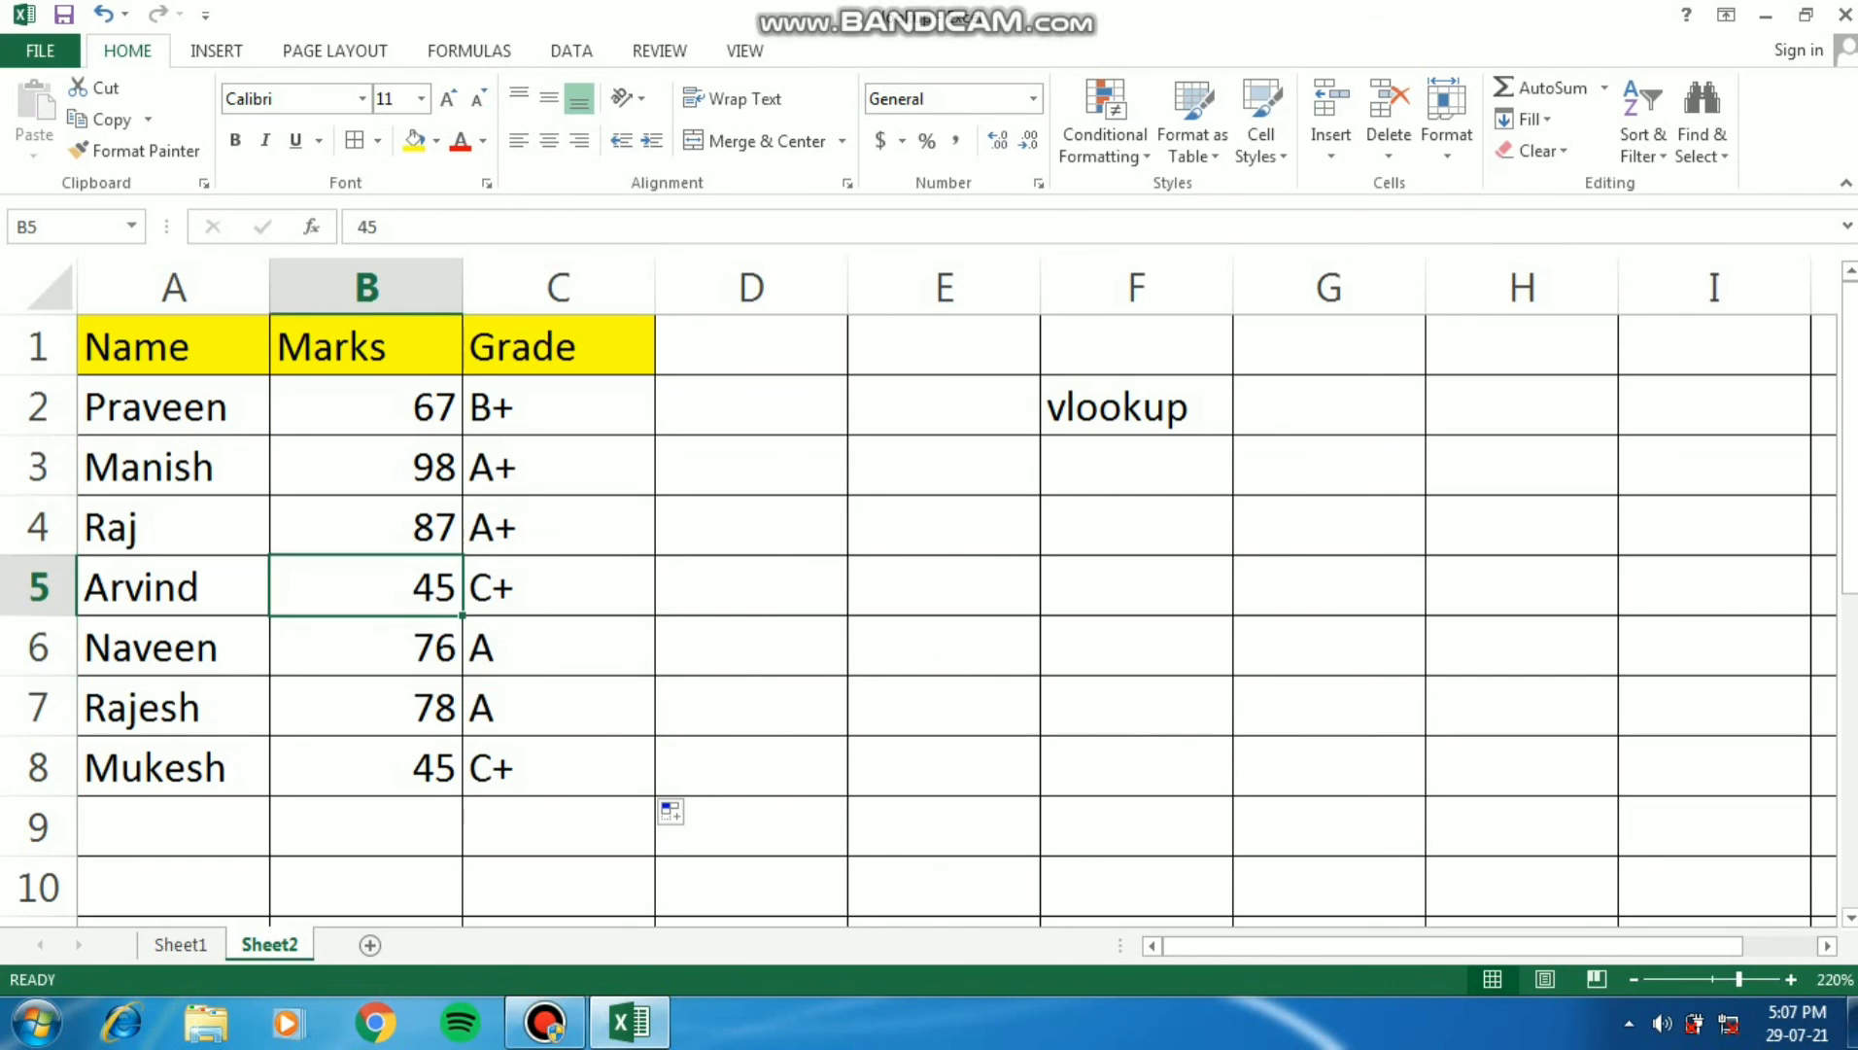
- Set the student's marks in B4 to 34 and check the grade formula in C4
{"action": "left_click", "coordinate": [367, 527]}
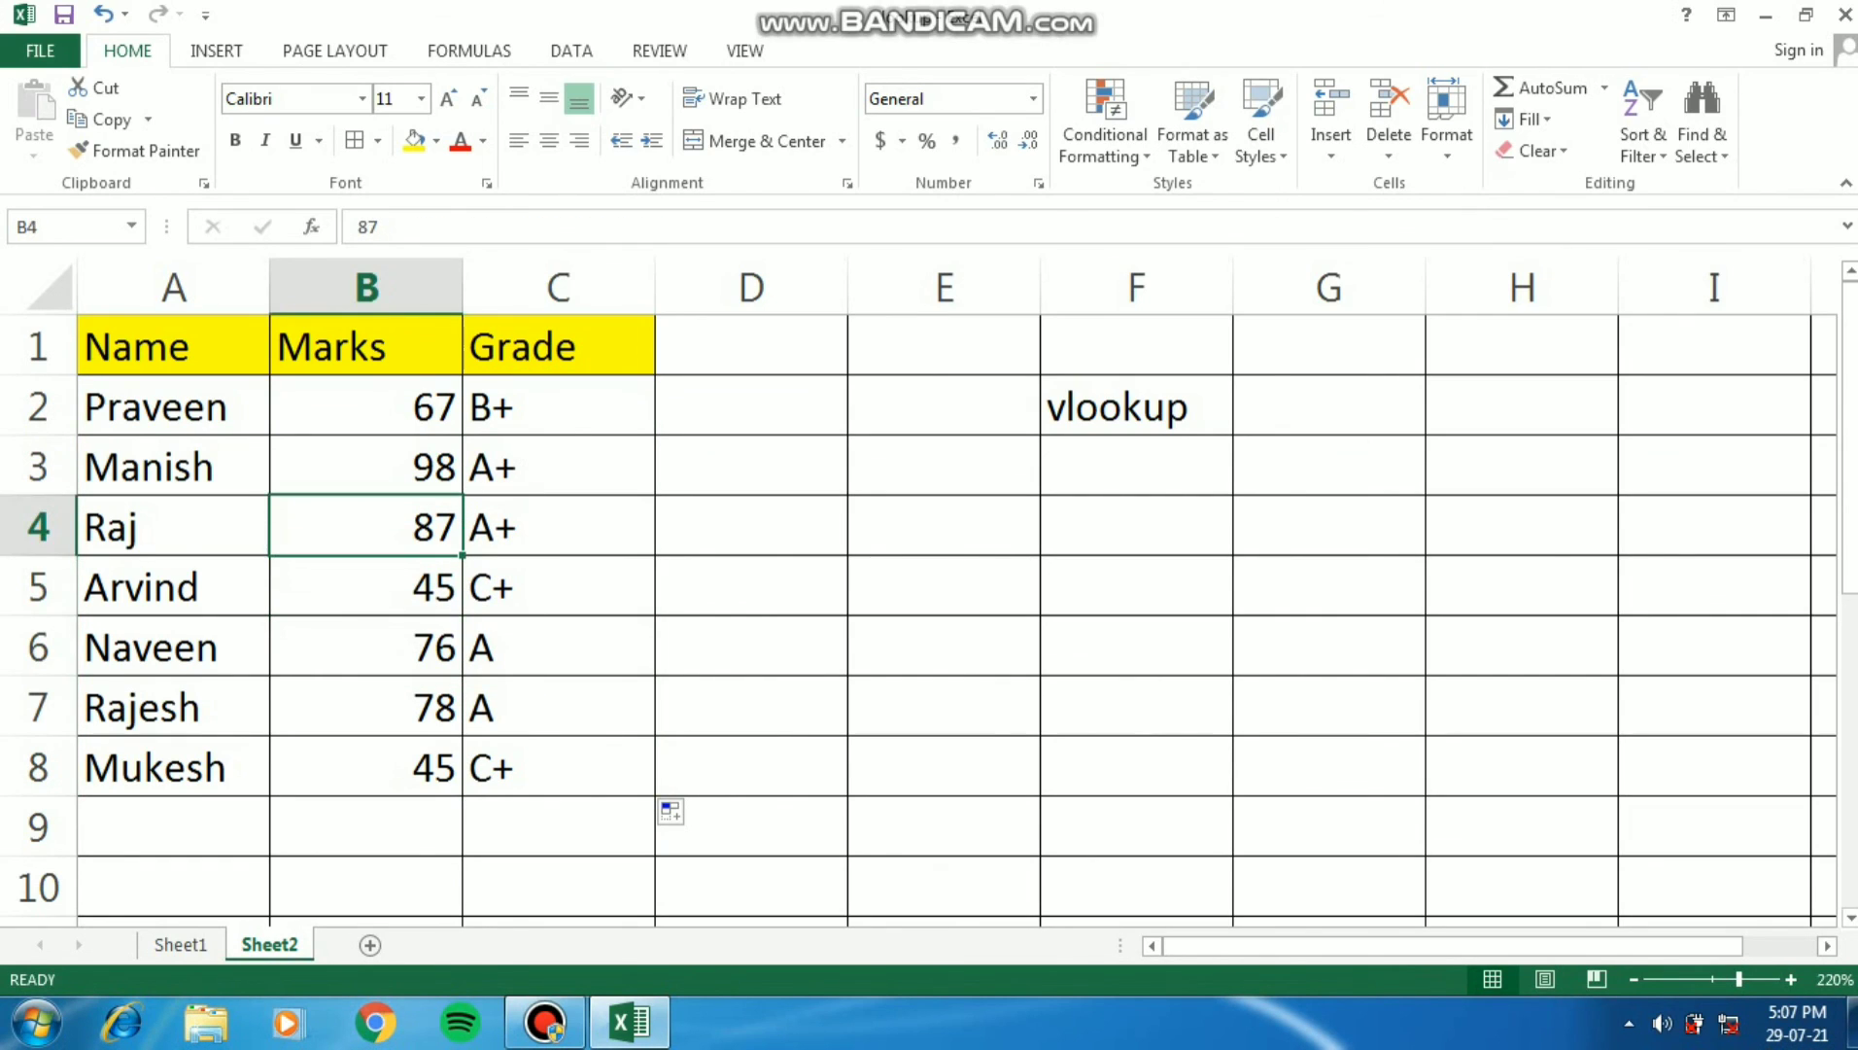
{"action": "type", "text": "34"}
{"action": "key", "text": "Return"}
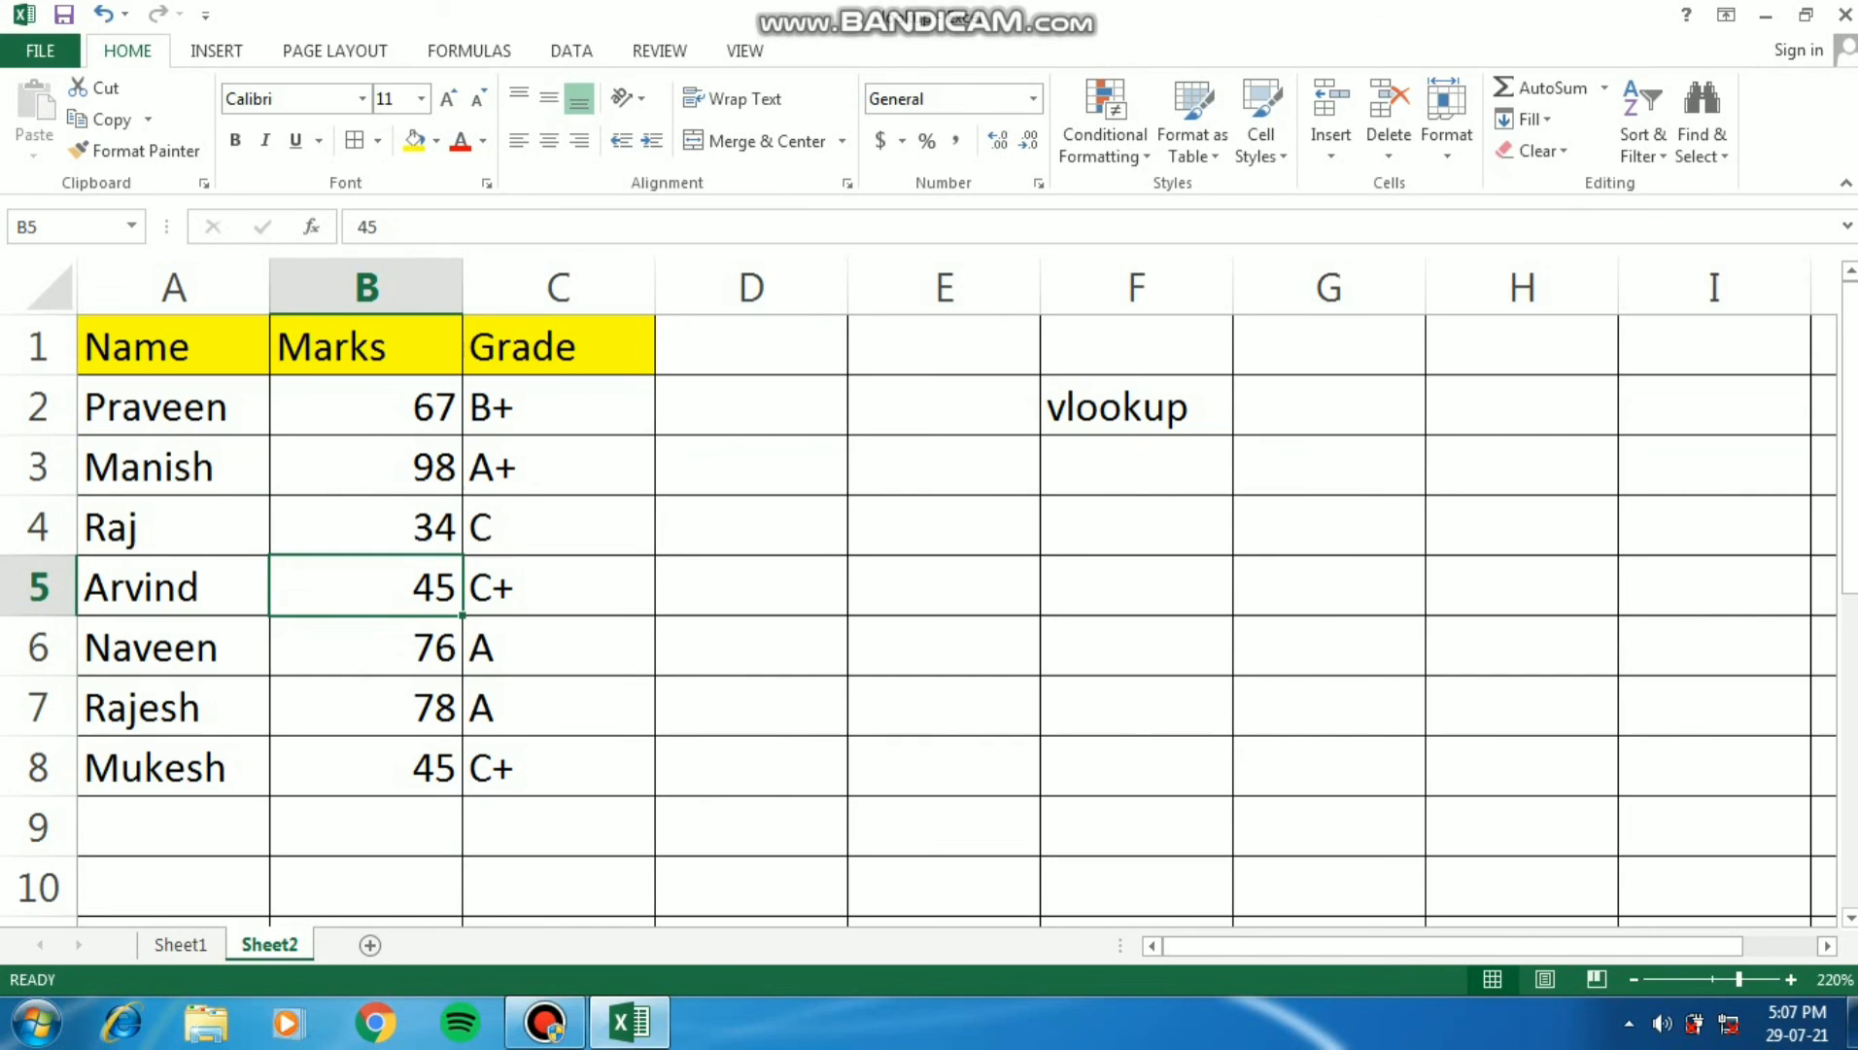
{"action": "key", "text": "Up"}
{"action": "key", "text": "Right"}
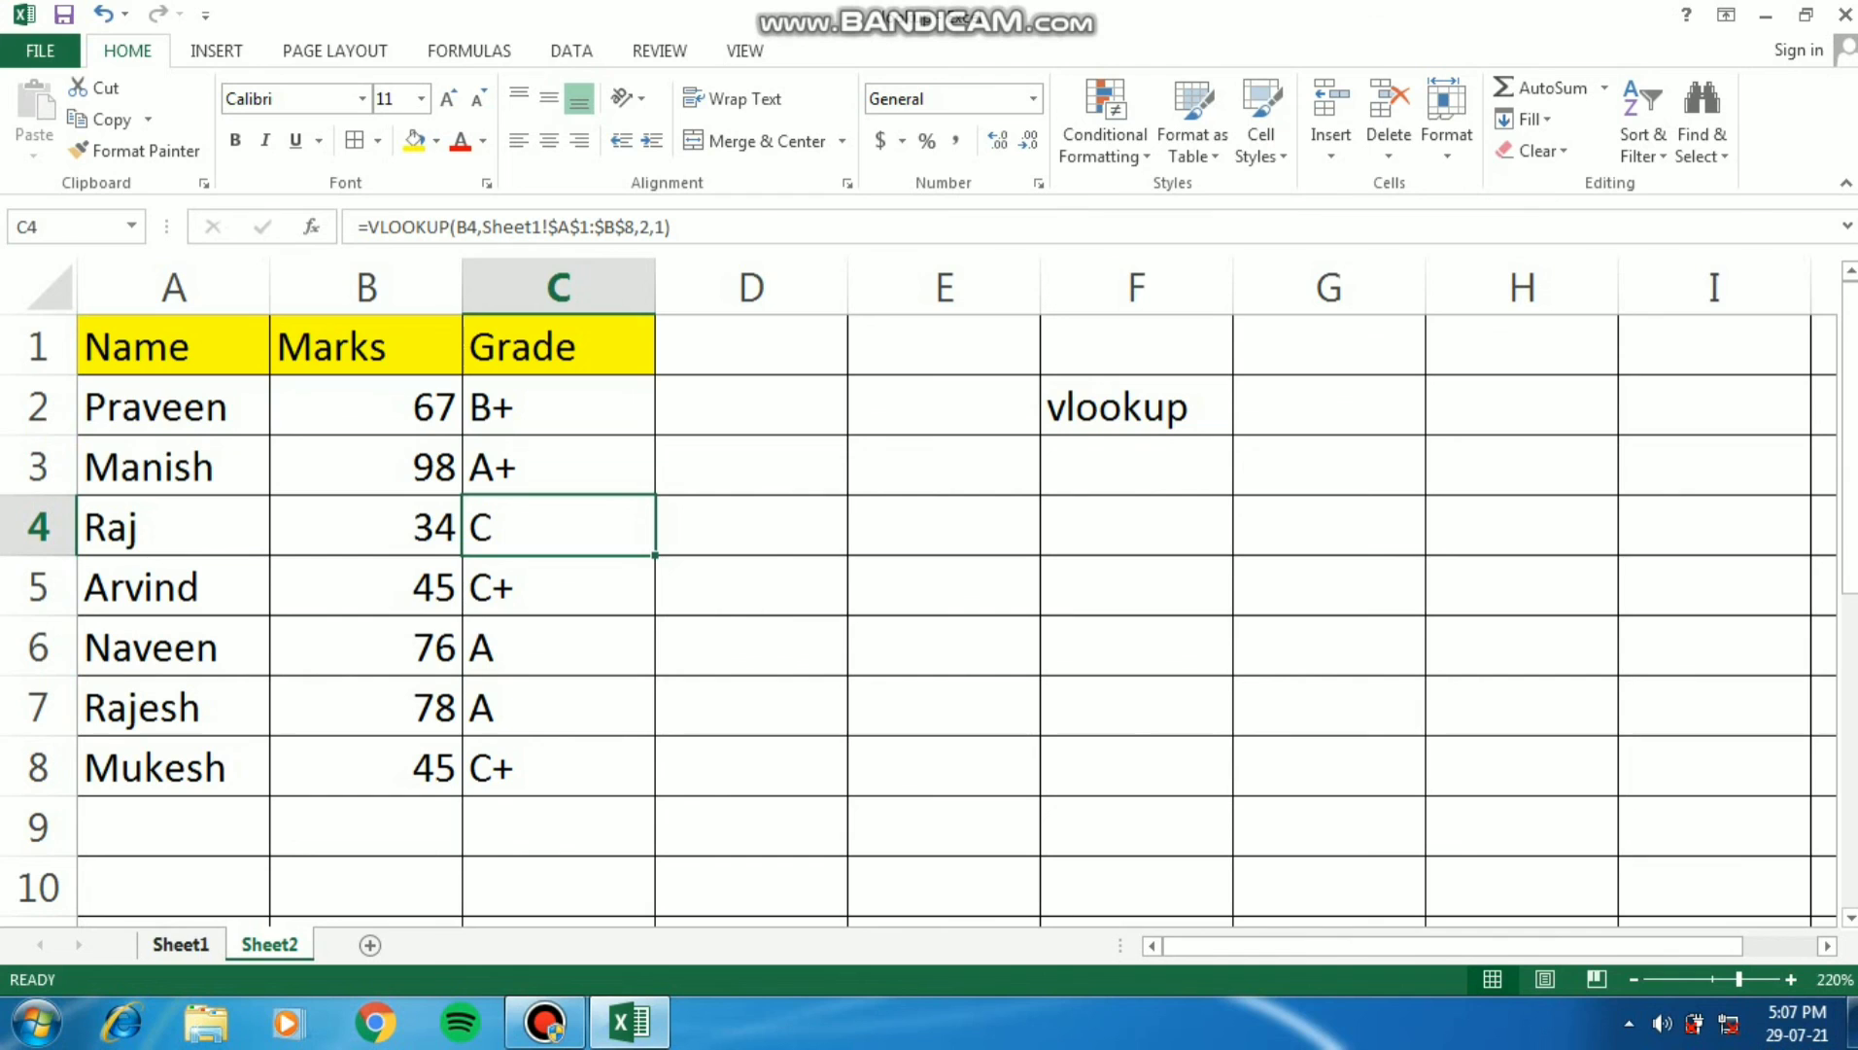
- Compare the grades in C4 and C2 on Sheet2 with the mark thresholds in the Sheet1 lookup table
{"action": "left_click", "coordinate": [180, 943]}
{"action": "left_click", "coordinate": [300, 478]}
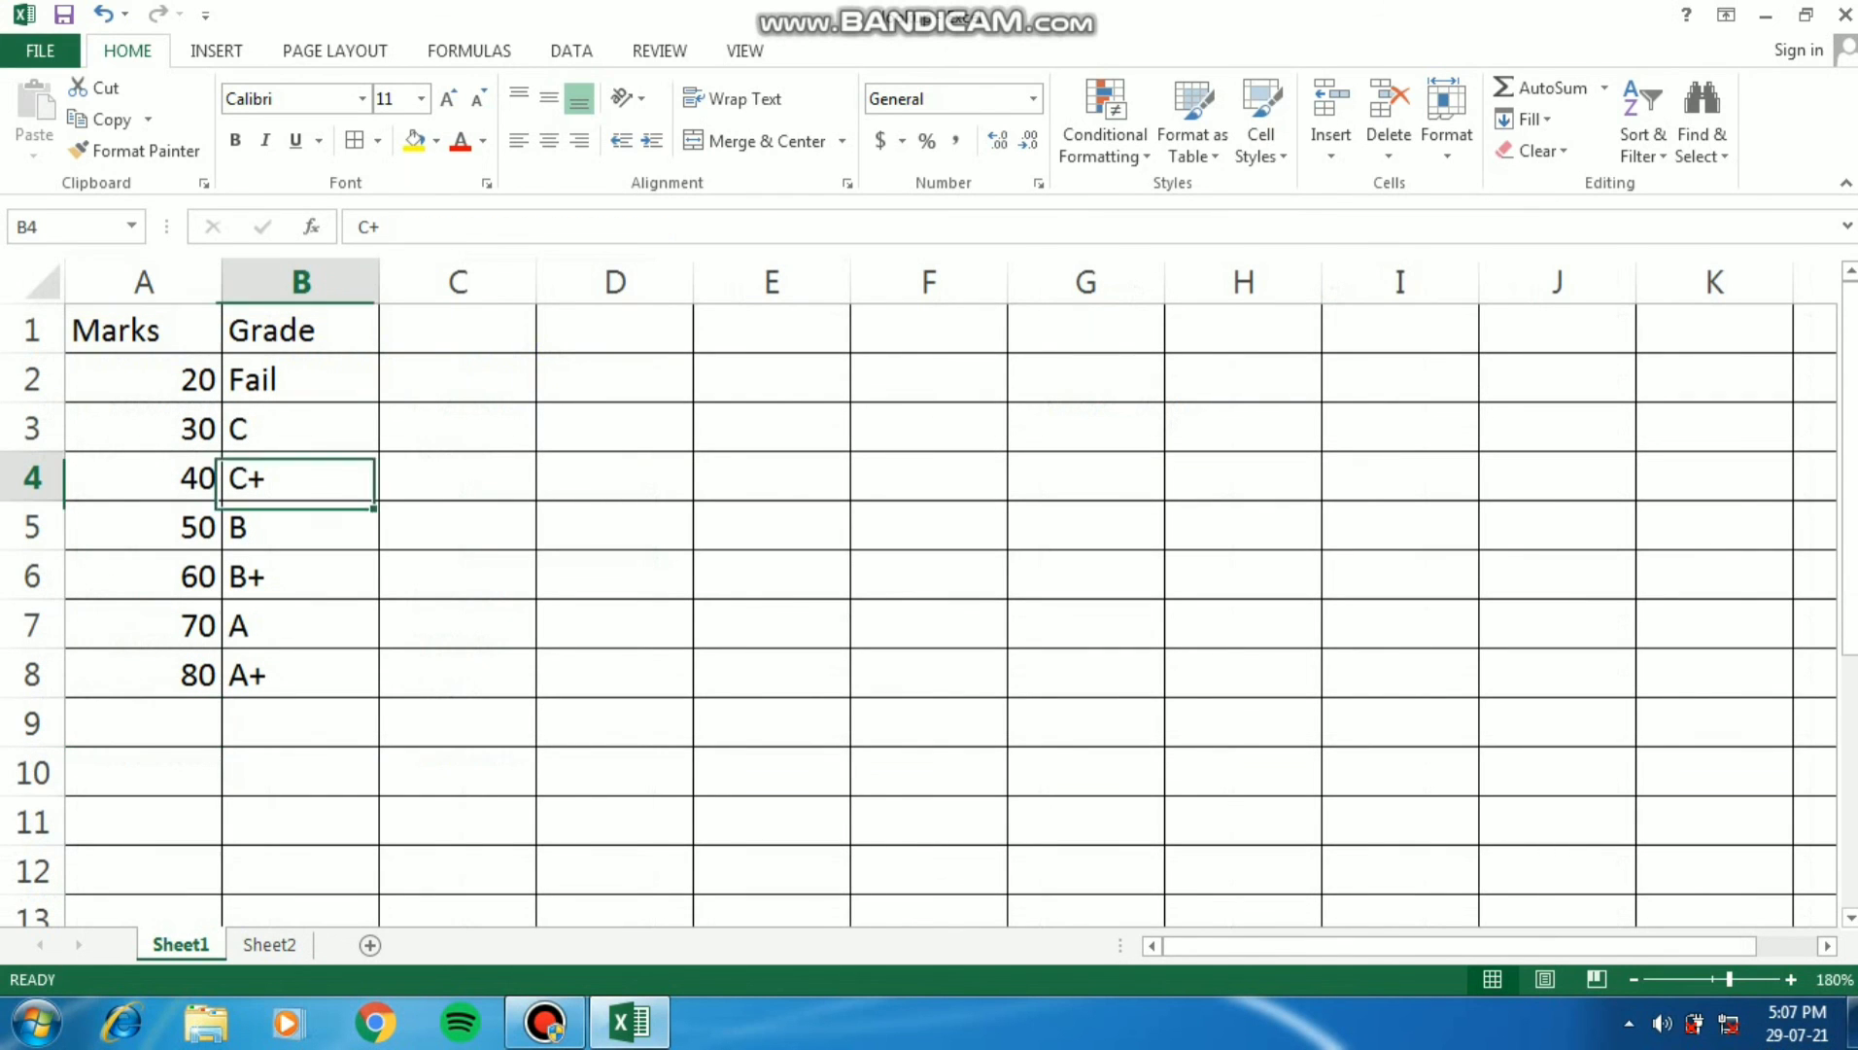
{"action": "left_click", "coordinate": [270, 943]}
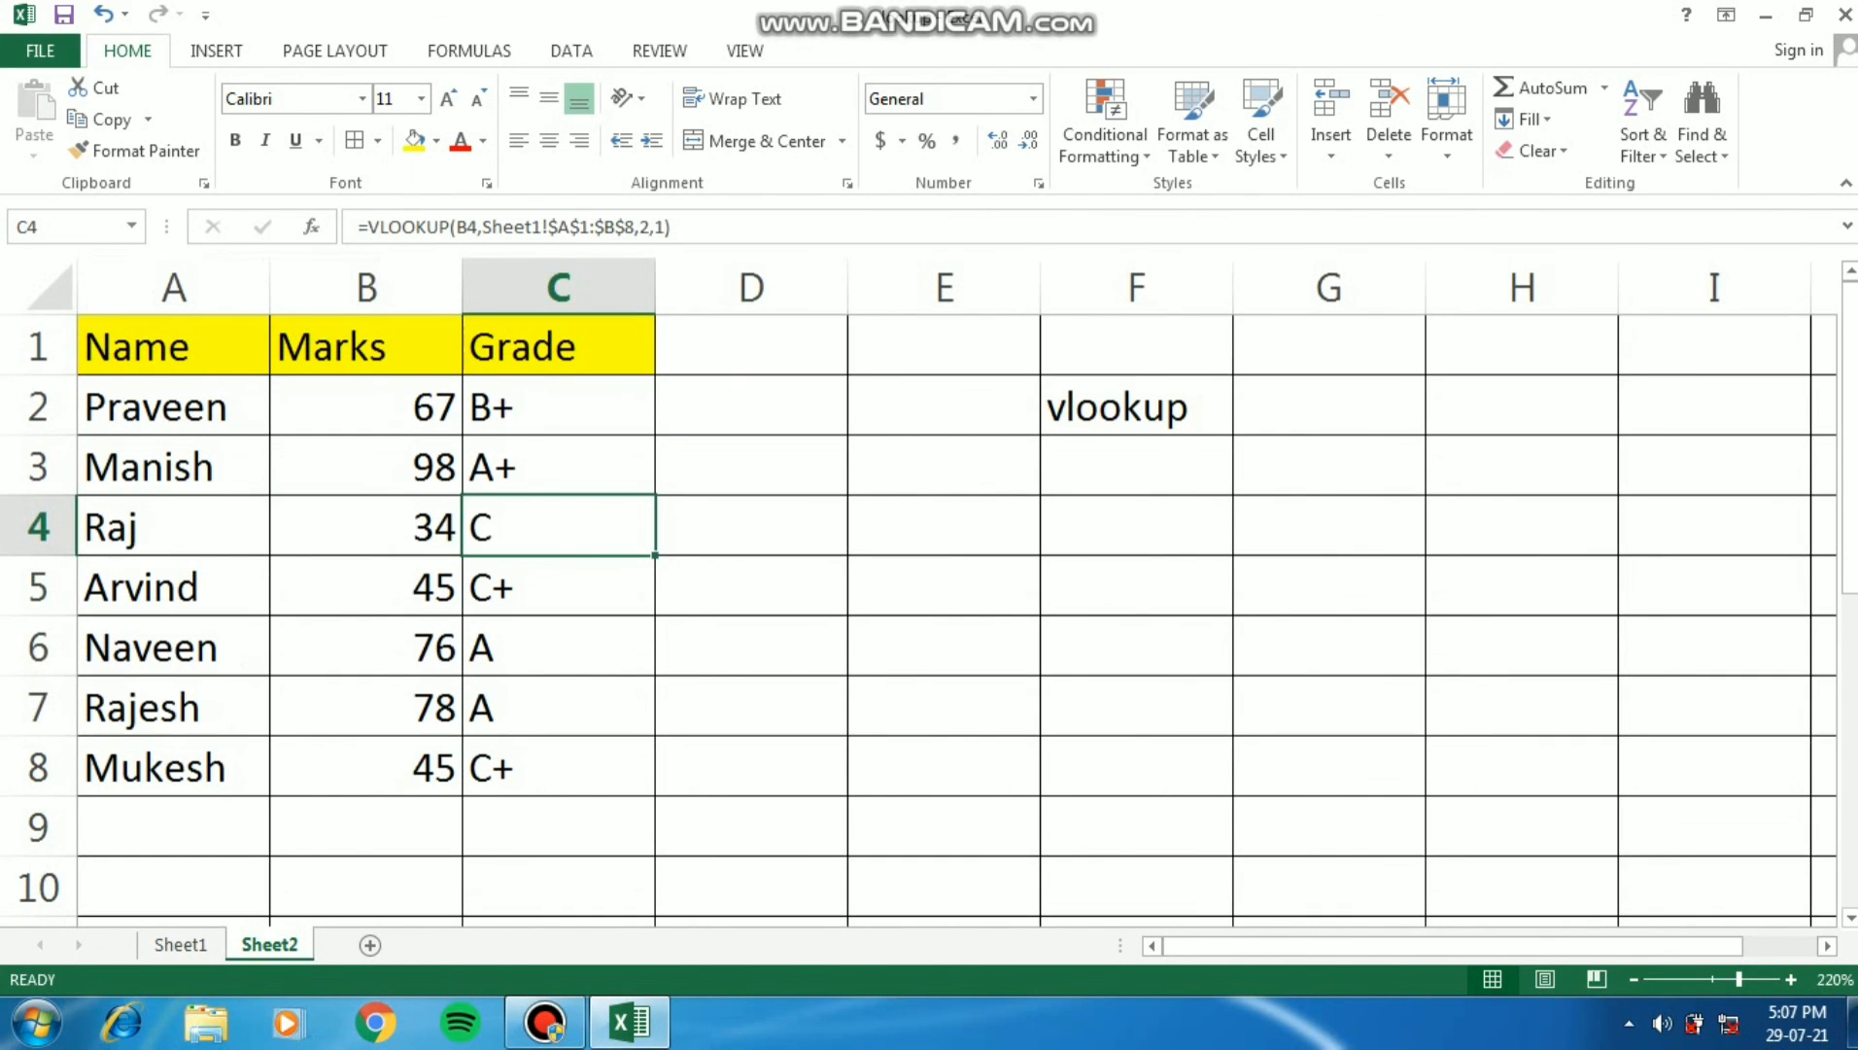
{"action": "left_click", "coordinate": [559, 407]}
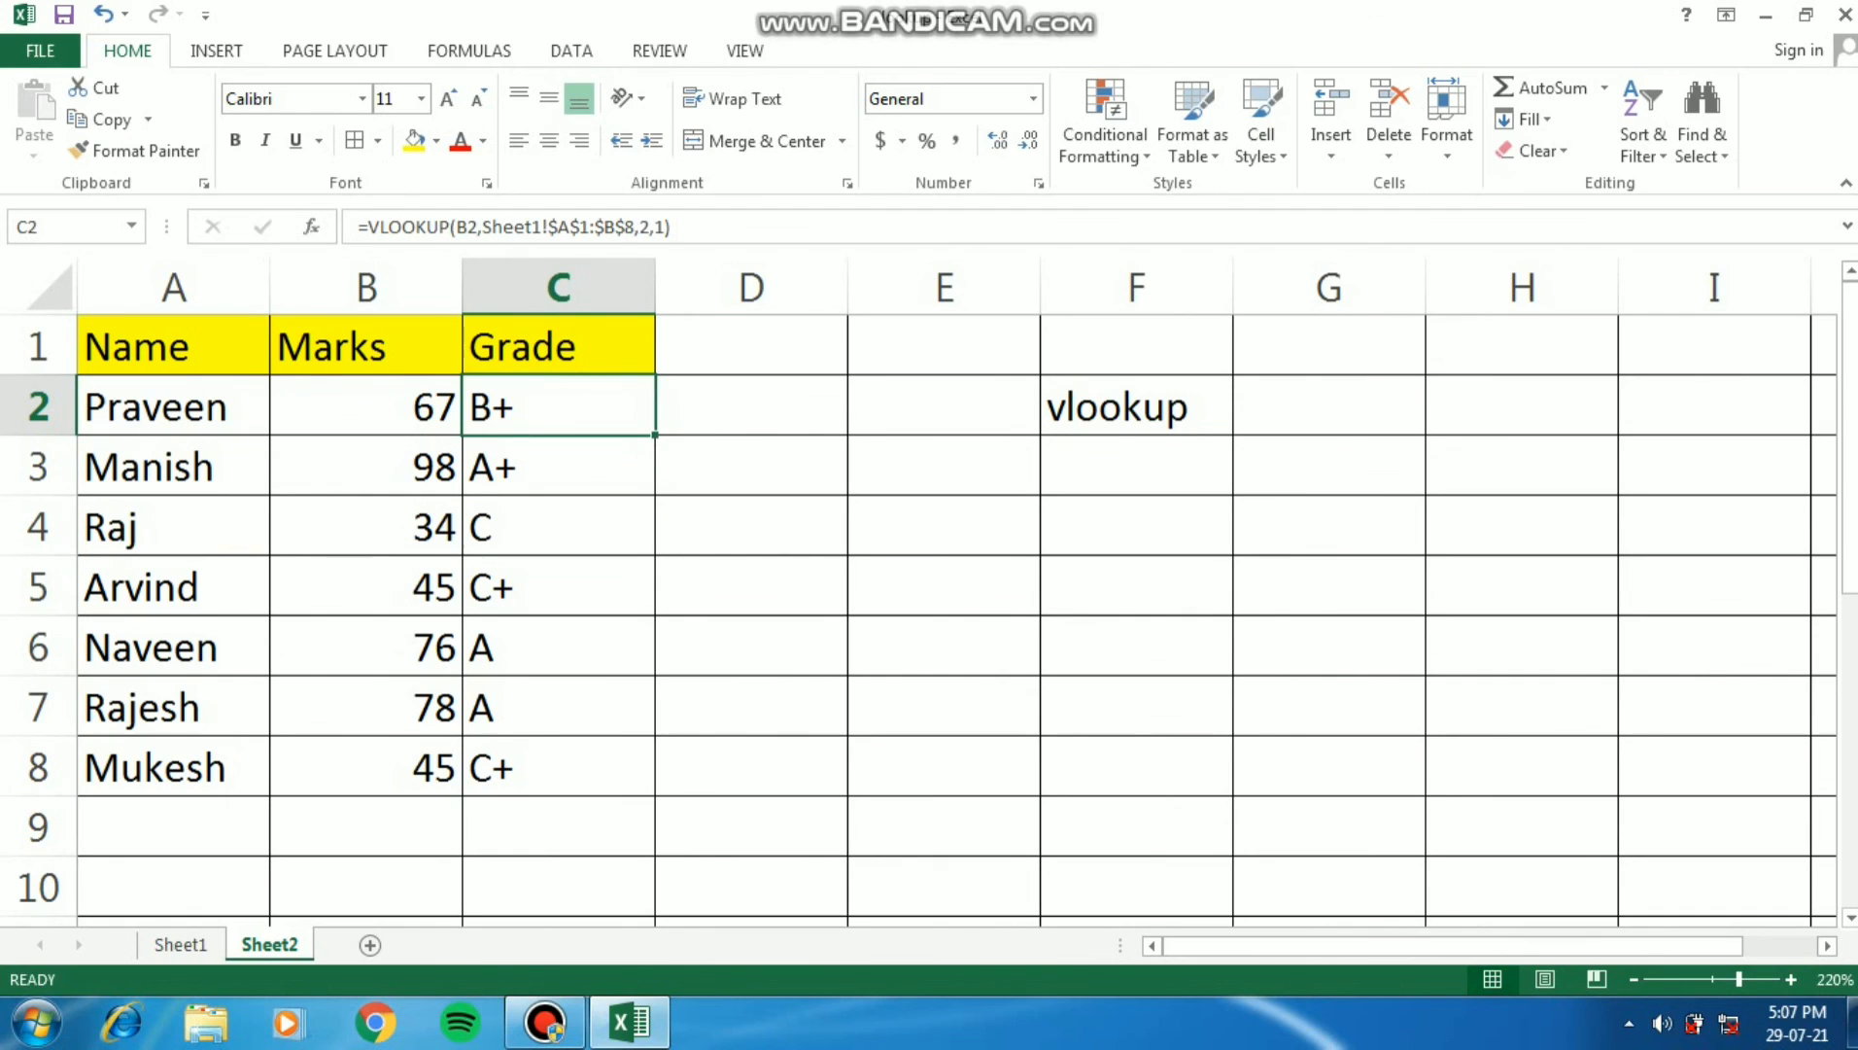
{"action": "key", "text": "Left"}
{"action": "key", "text": "Left"}
{"action": "key", "text": "Right"}
{"action": "key", "text": "Right"}
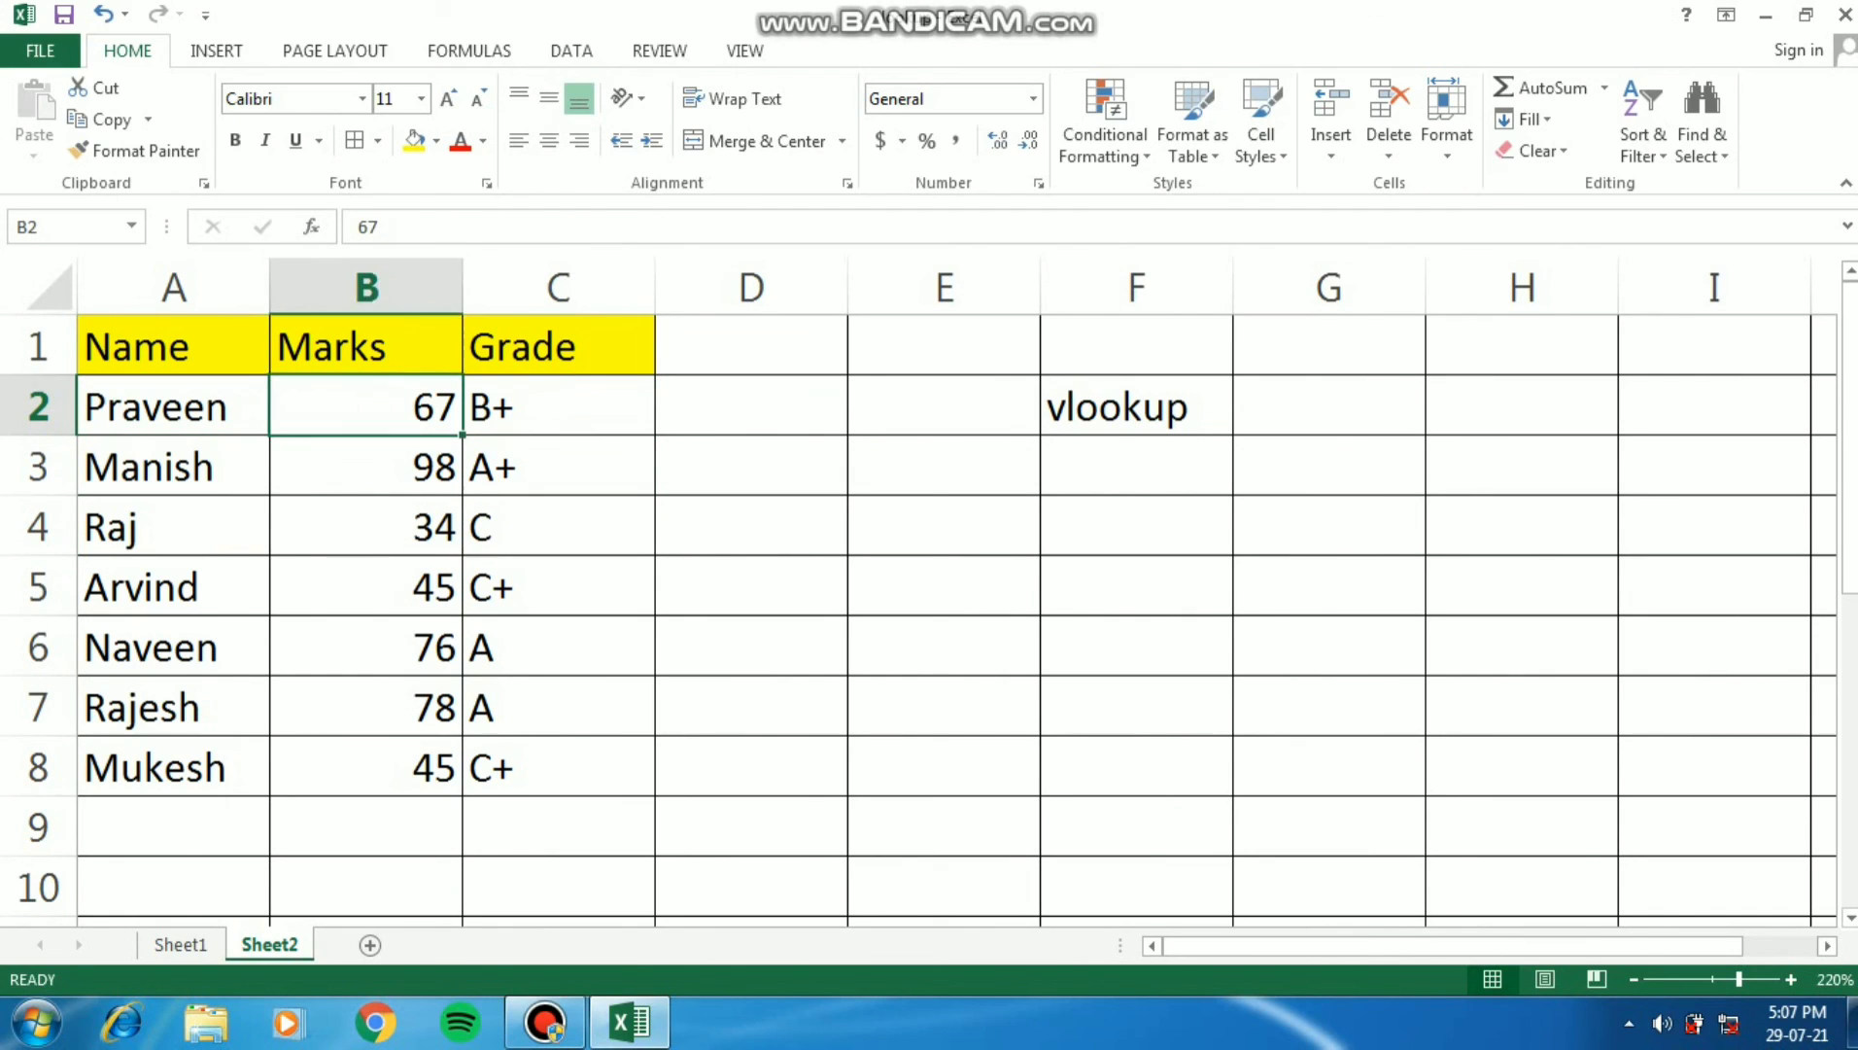